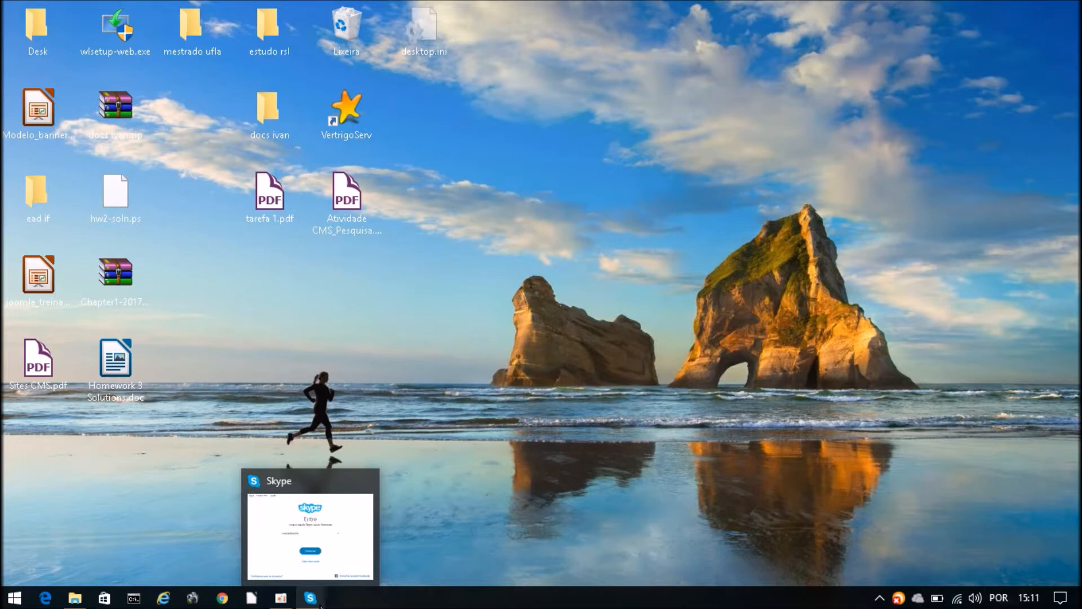
- Clear the desktop by closing the Skype window and minimising the oCam recorder window
click(280, 598)
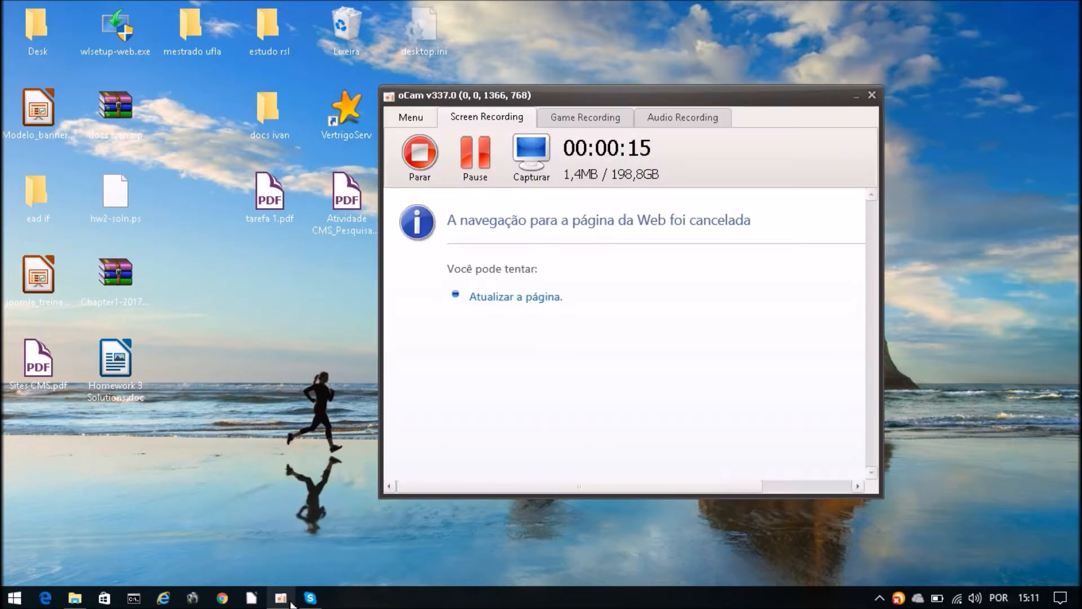
click(303, 602)
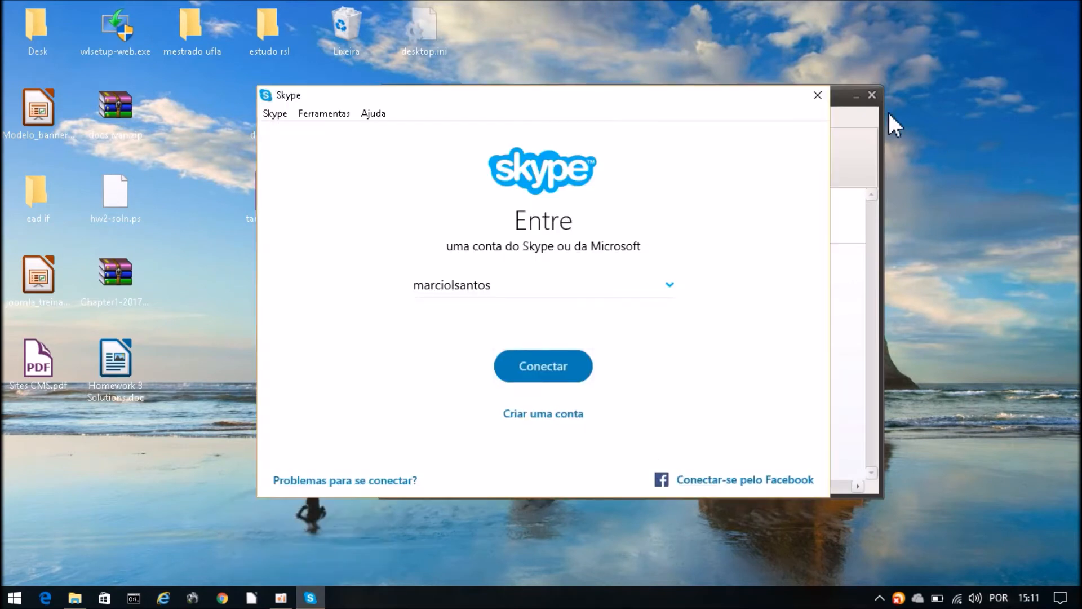
click(817, 94)
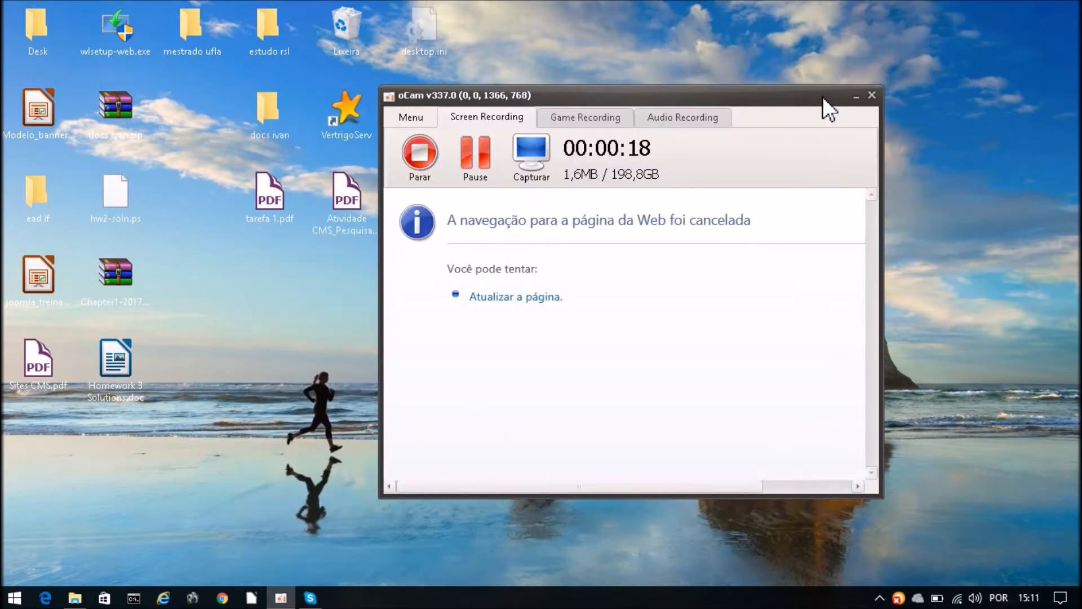
click(855, 96)
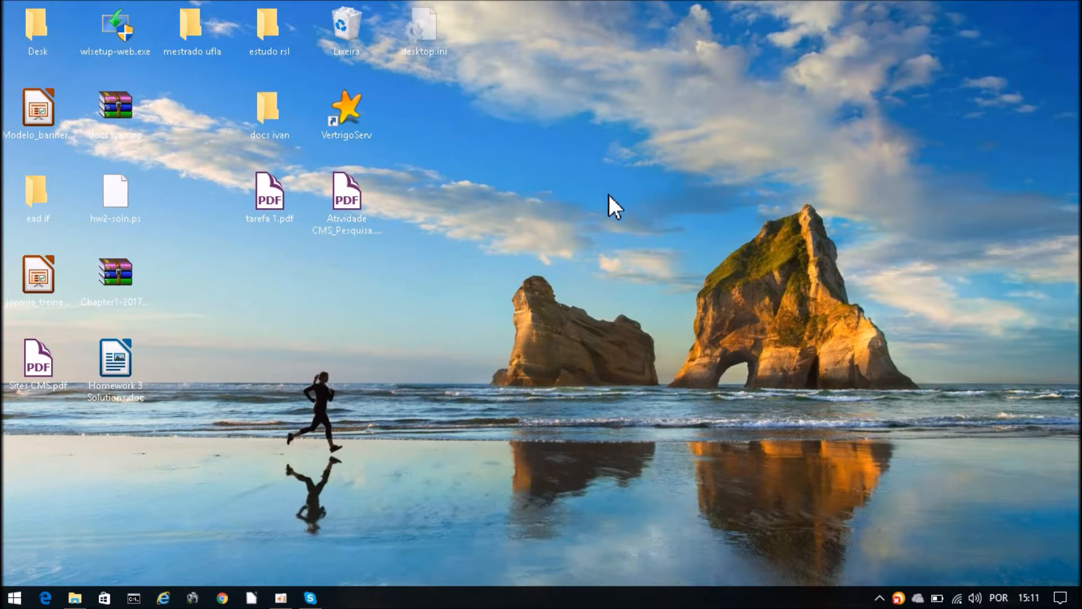
- Run VertrigoServ as administrator from the desktop, hide its welcome window and start the server
right_click(357, 107)
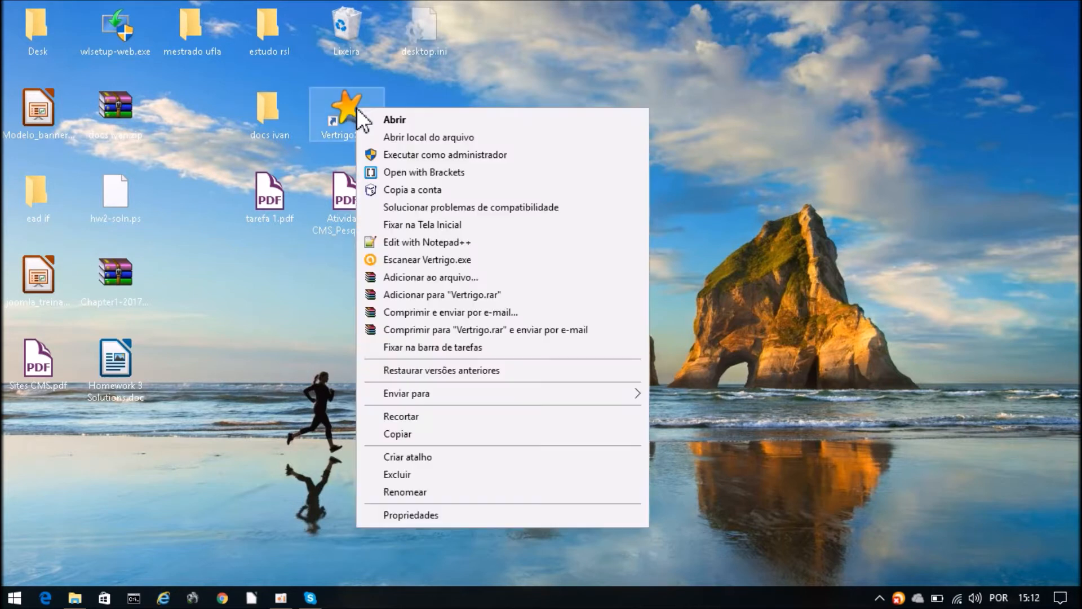
click(416, 152)
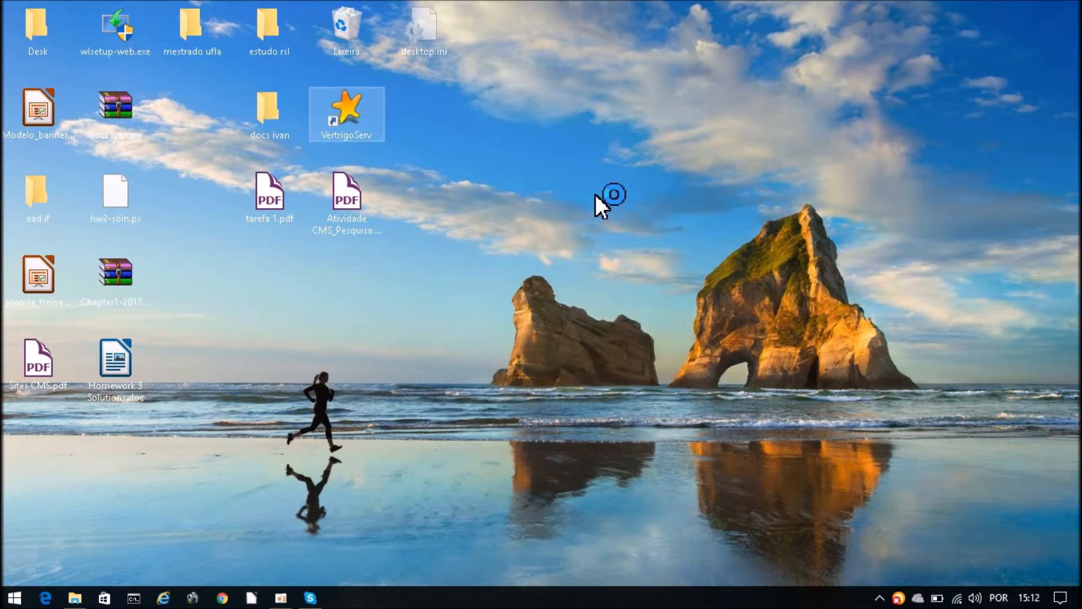
click(474, 410)
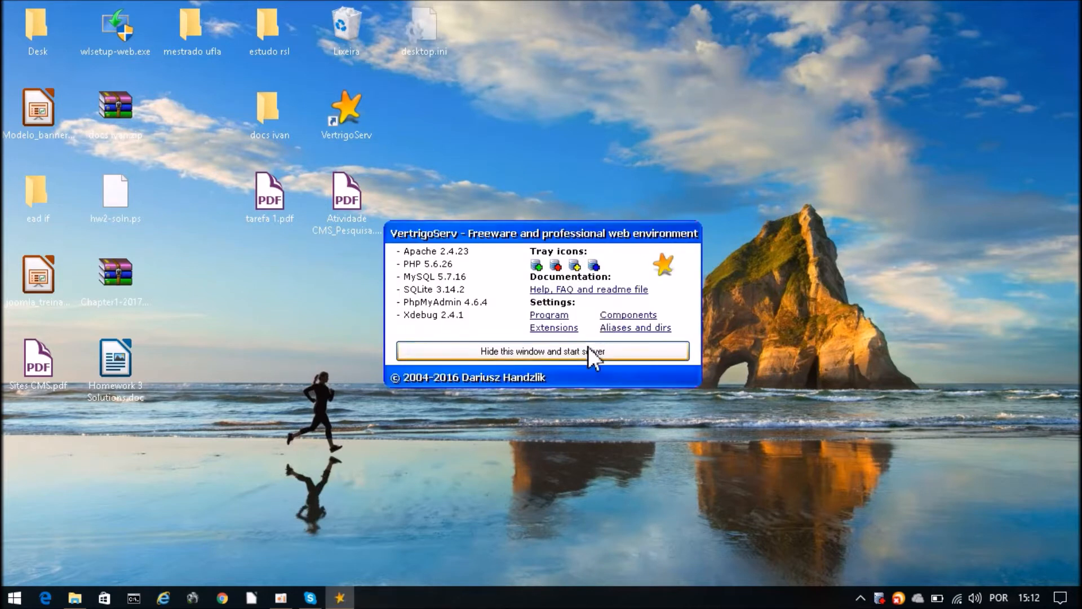
click(588, 347)
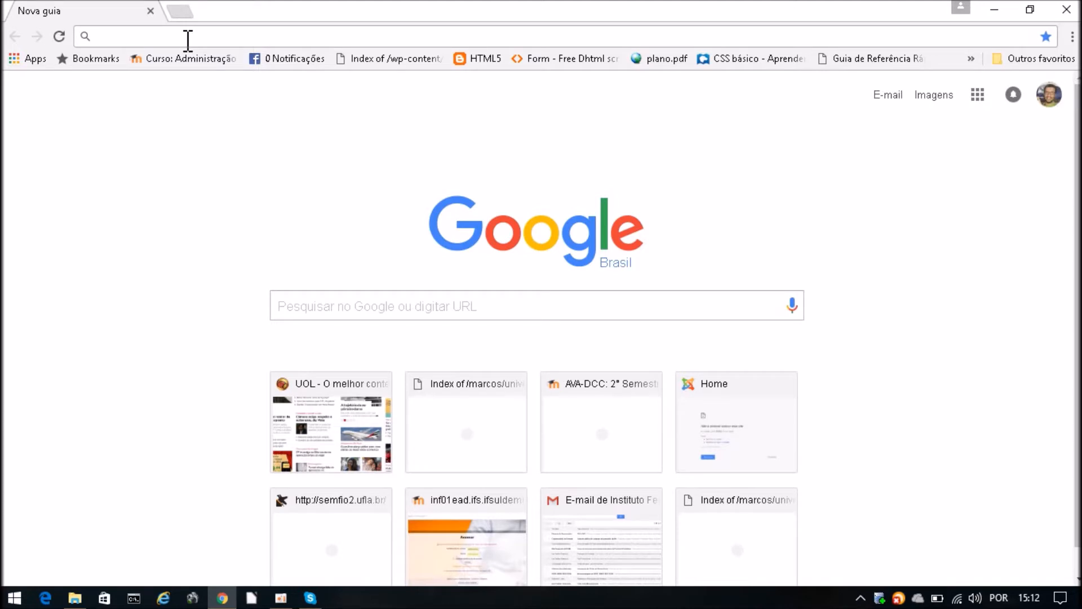
- Switch to Chrome and load the local Joomla site at 127.0.0.1/joomla/
text(127.0.0.1/joomla/)
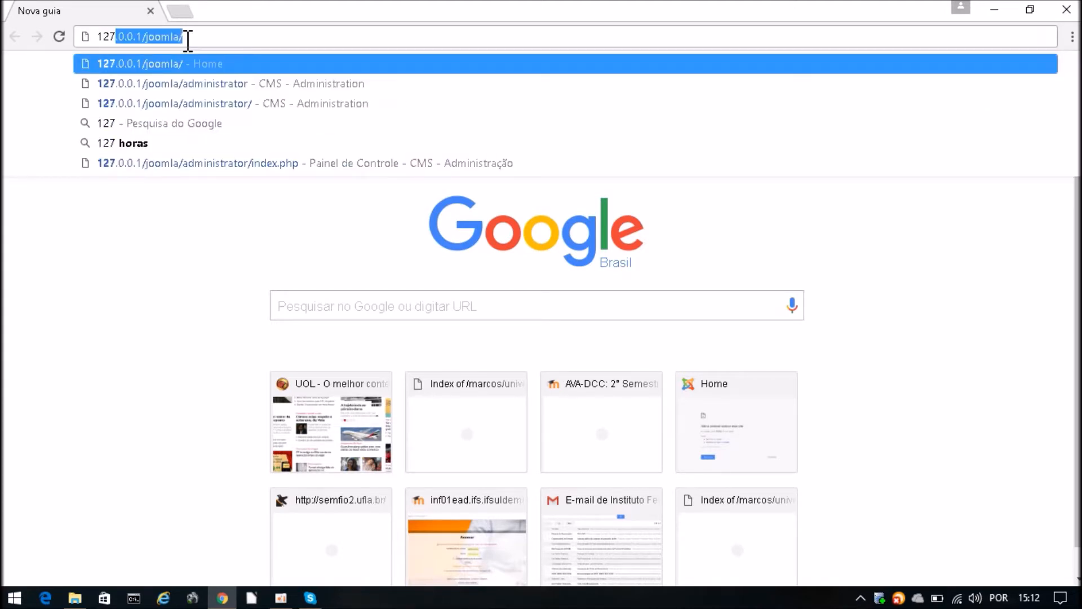
key(Right)
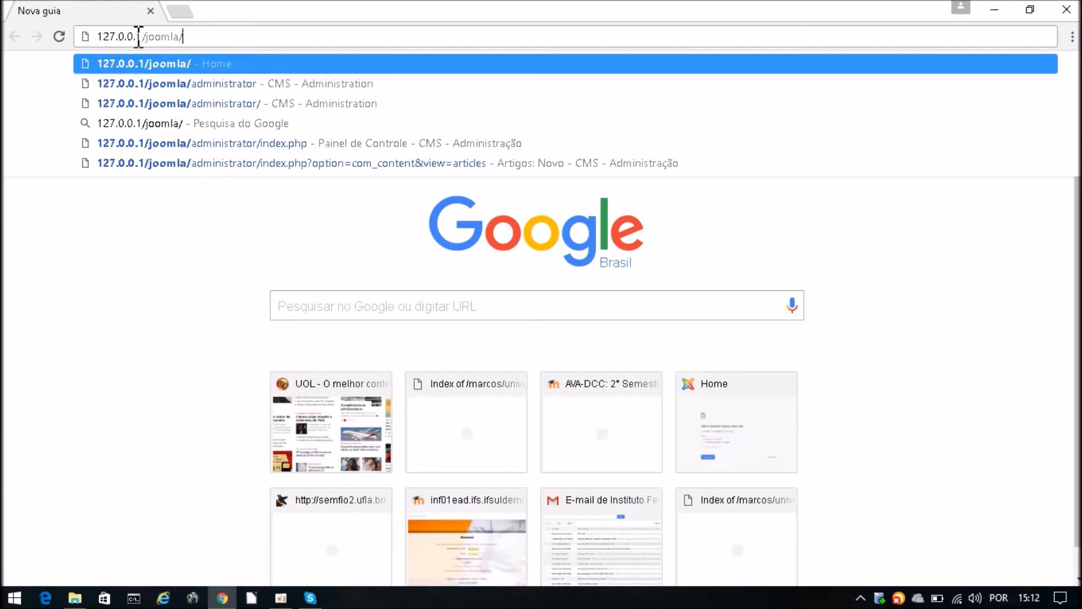
drag(141, 36, 96, 36)
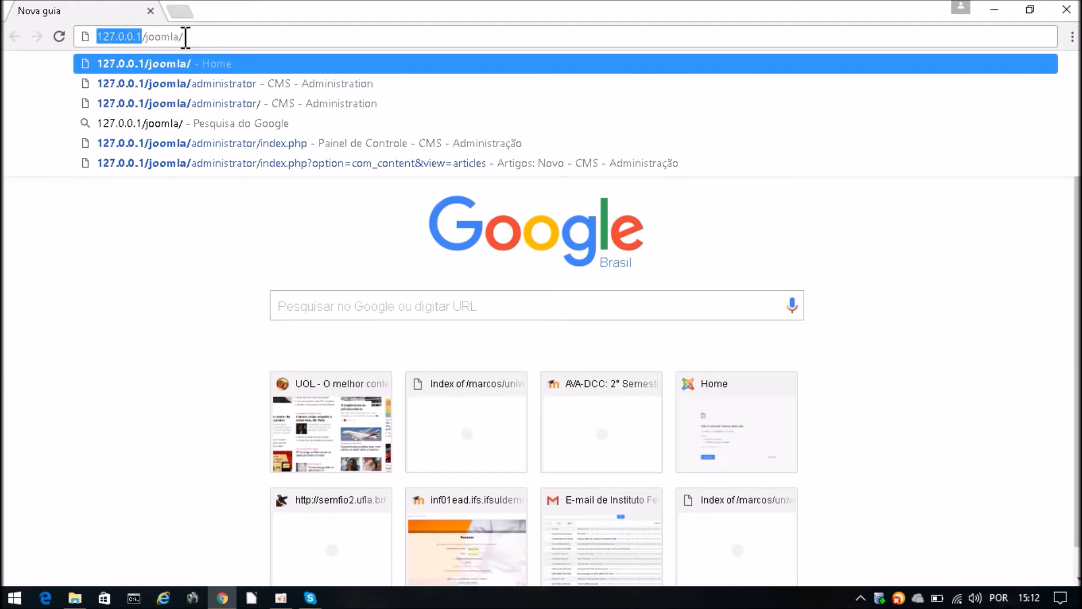
click(205, 36)
key(Return)
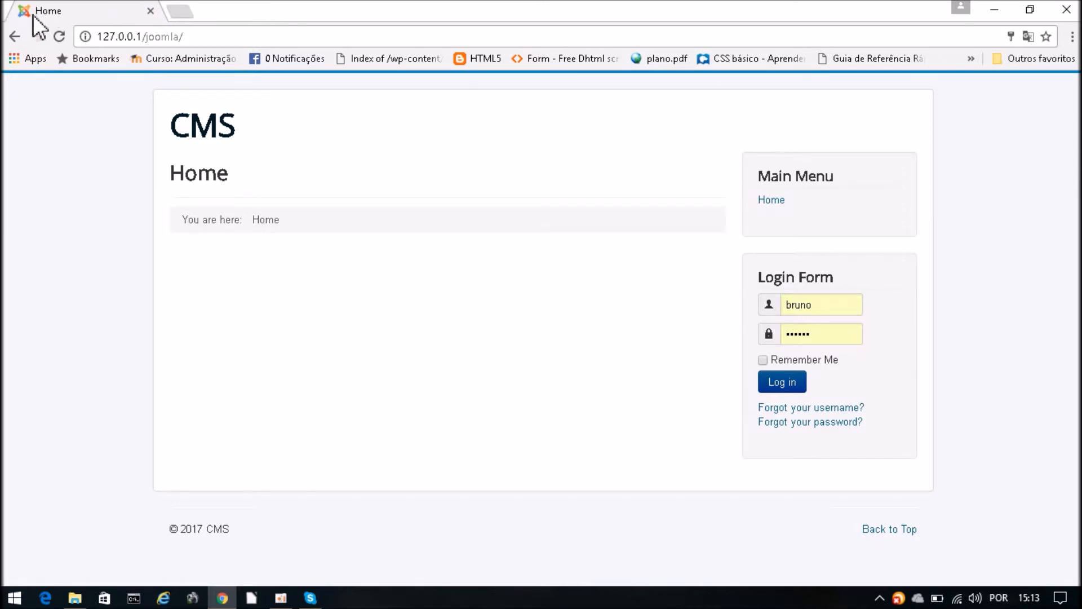
- Open the Joomla administration login page at 127.0.0.1/joomla/administrator in a new browser tab
click(189, 35)
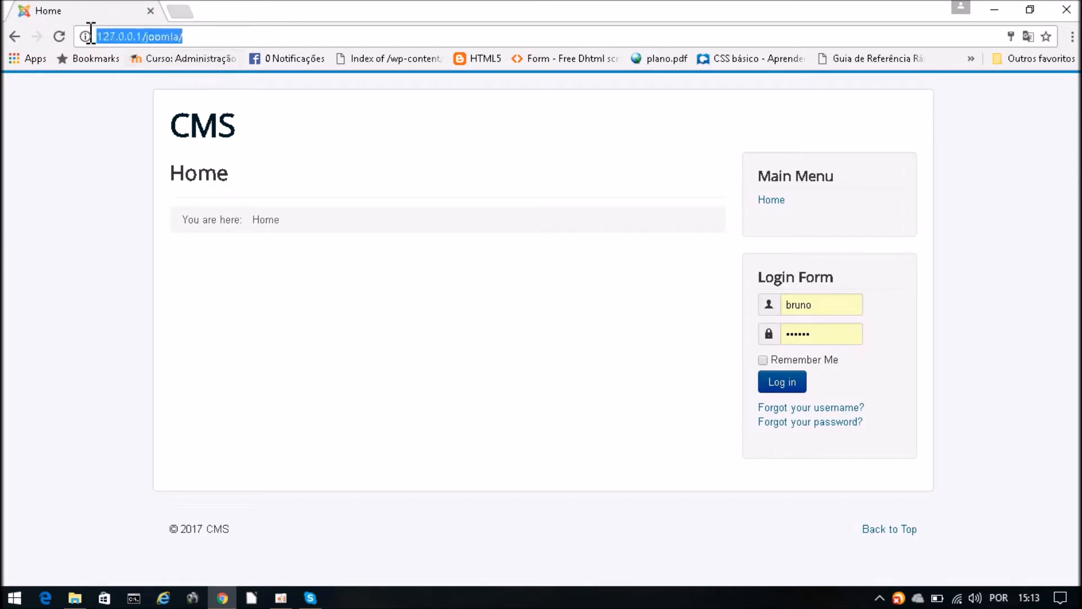
click(184, 7)
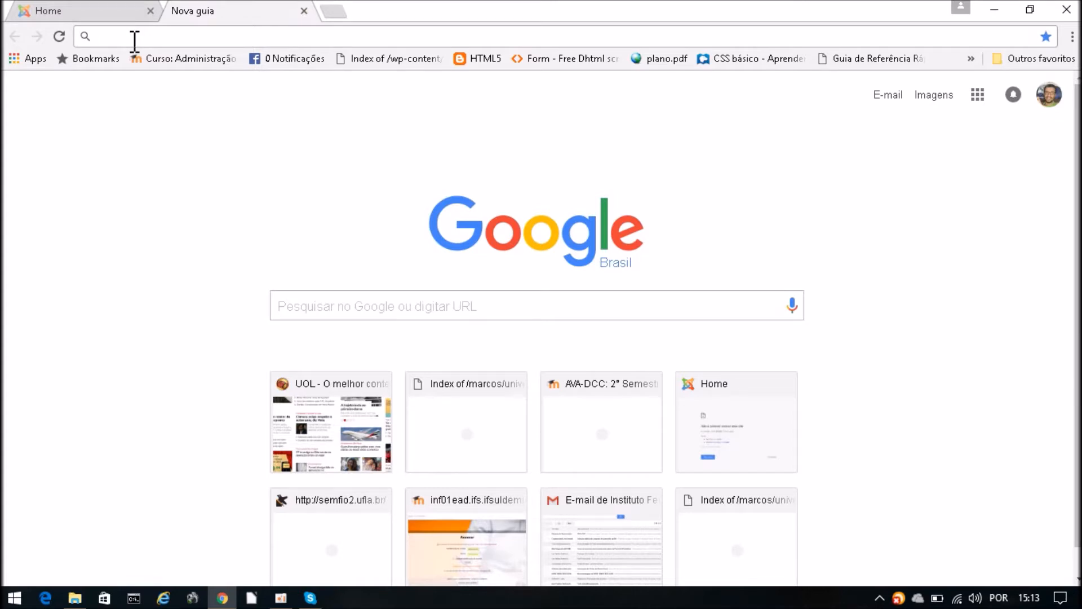
text(127.0.0.1/joomla/)
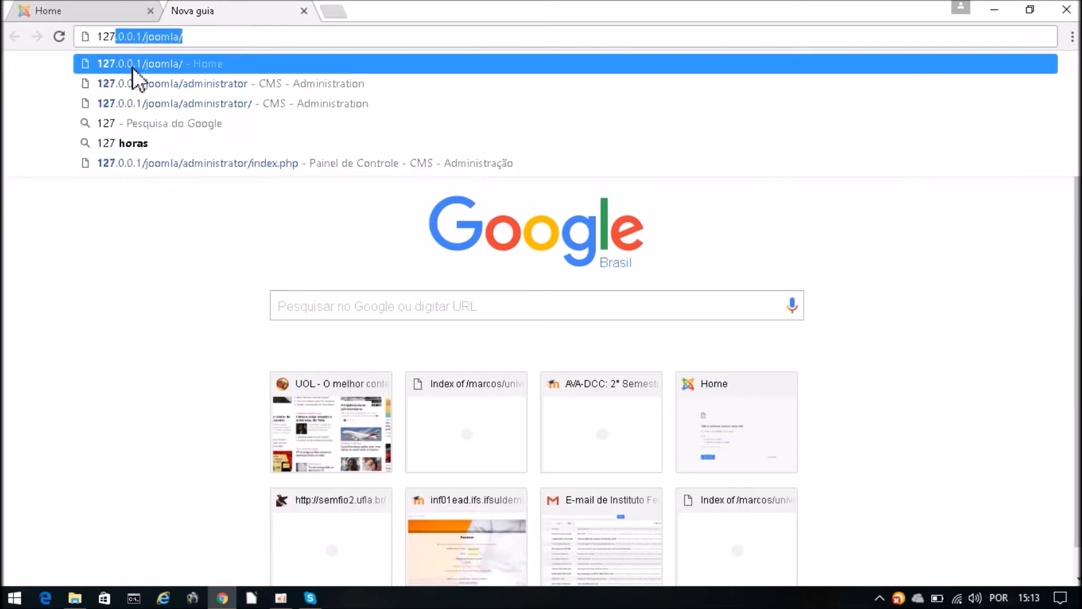
click(194, 36)
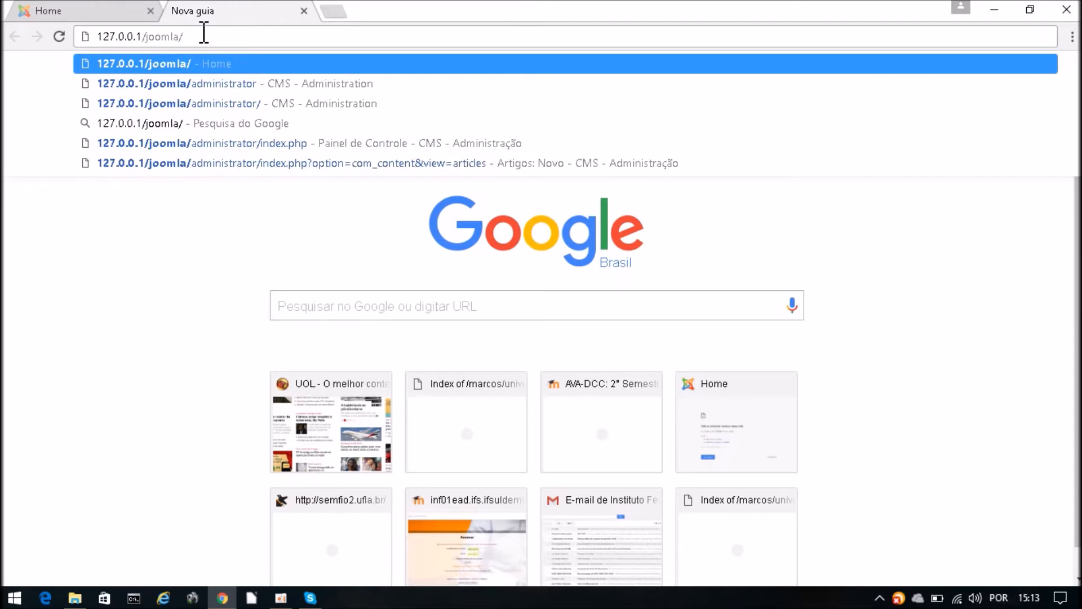
text(administrator)
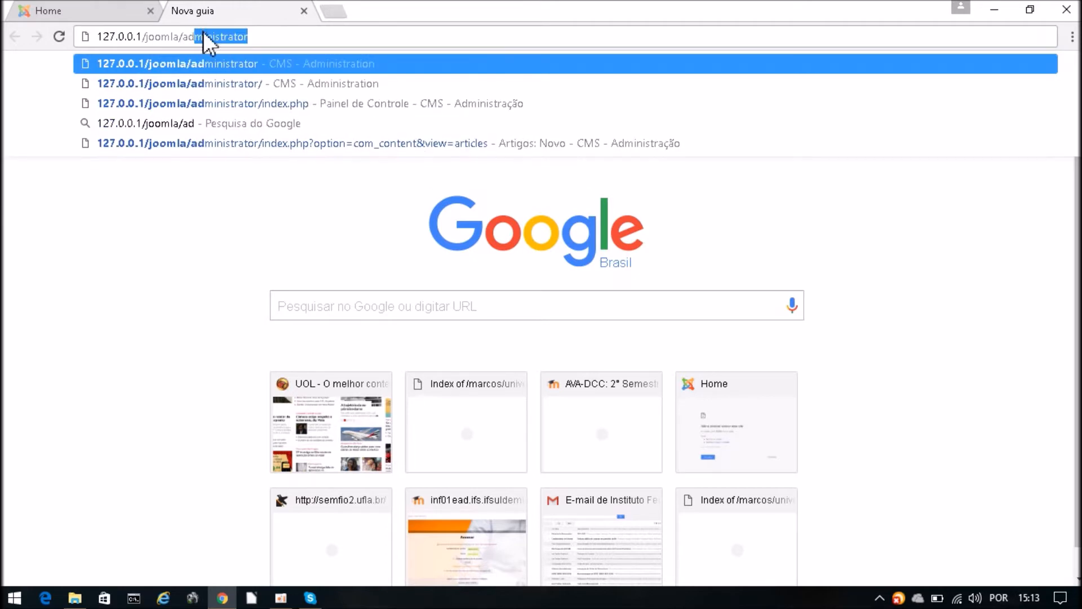
click(262, 36)
key(Return)
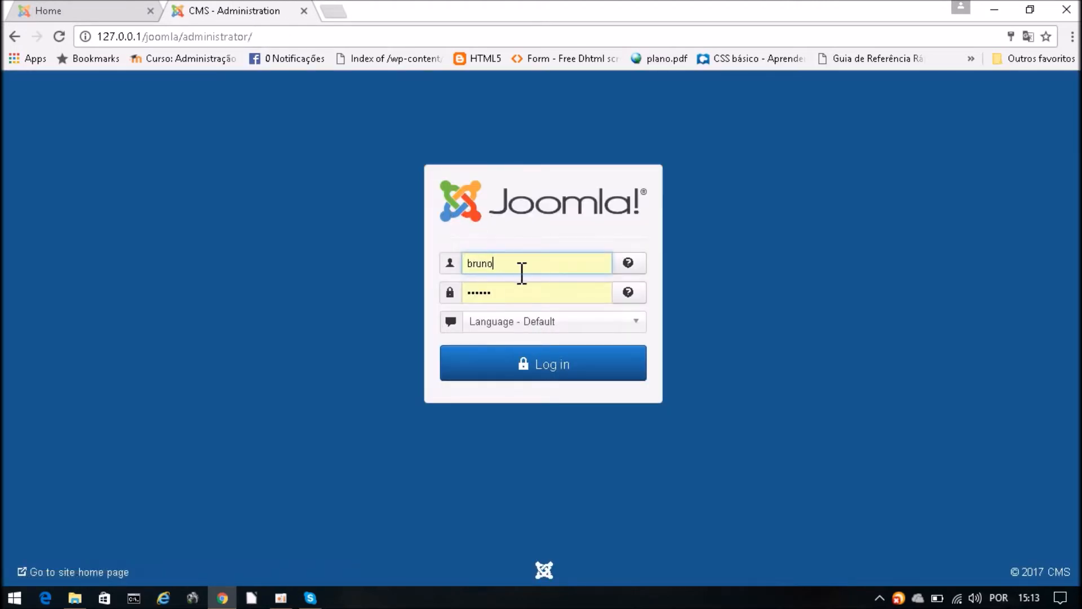
- Log in to the administration area with the saved administrator username and password, choosing Português Brasileiro (pt-BR) as the language
drag(505, 262, 438, 260)
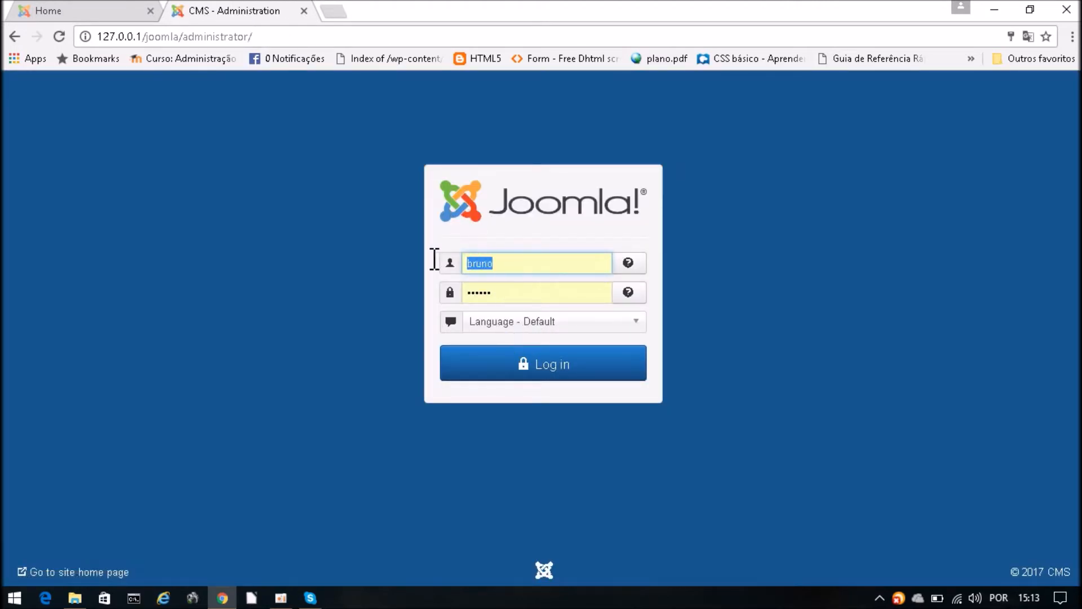
text(ma)
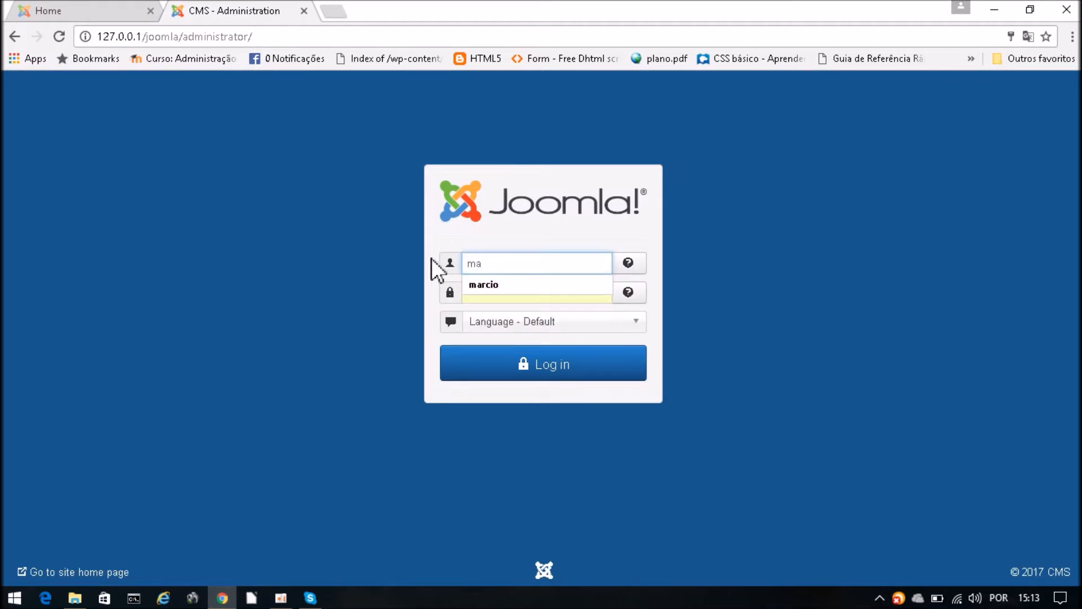
click(496, 285)
click(505, 289)
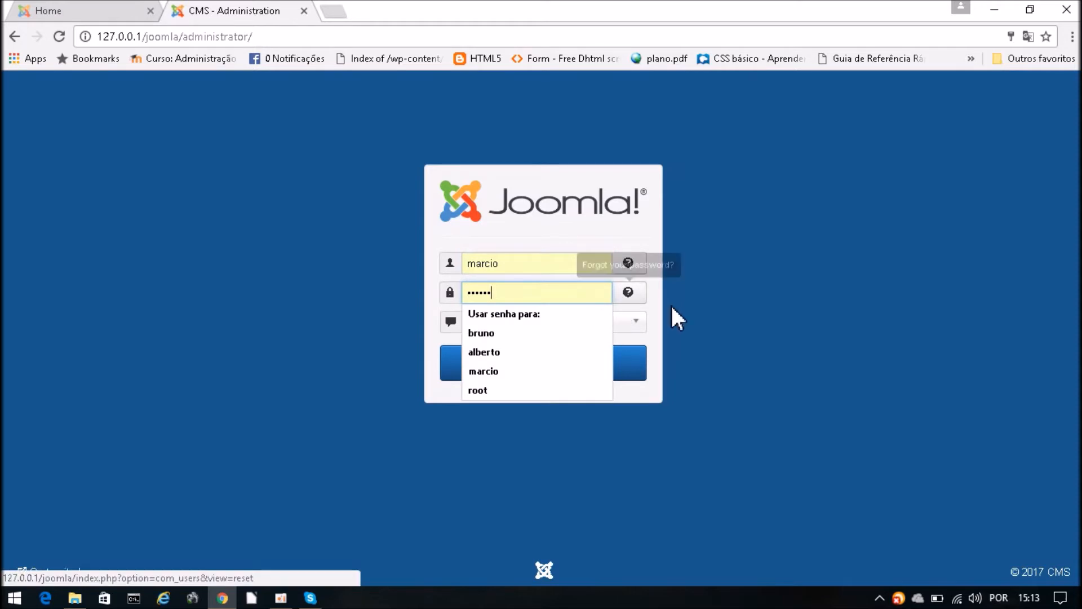
click(491, 333)
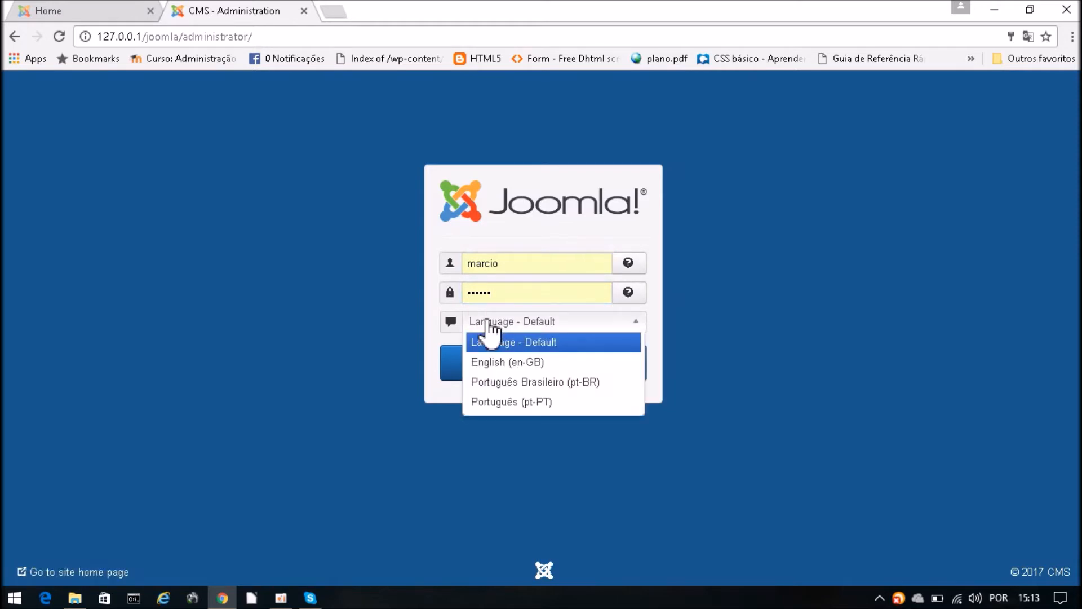
click(509, 386)
click(575, 366)
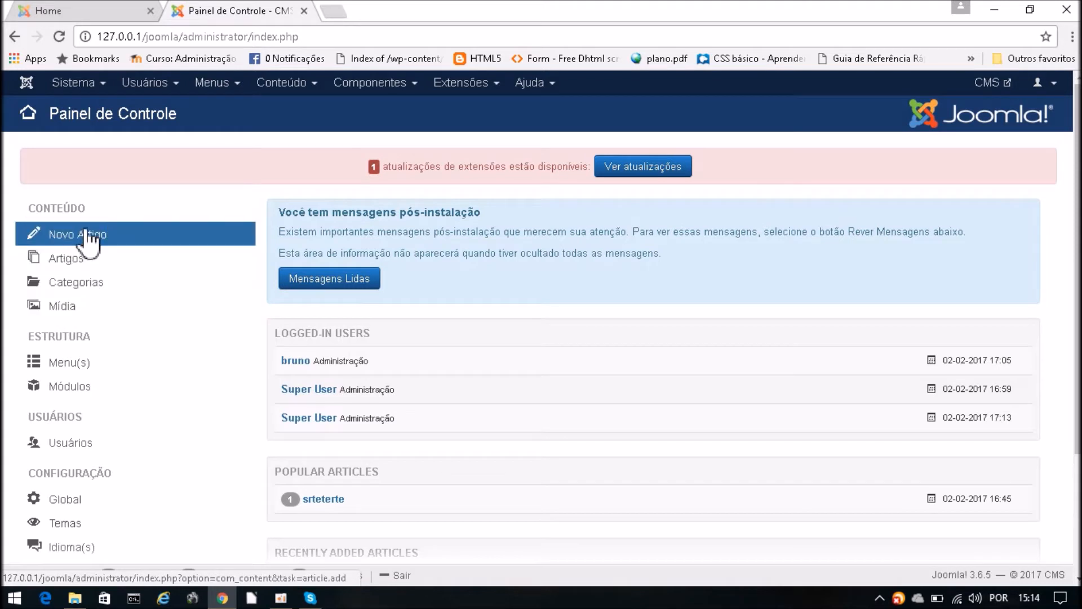
- Create a new folder named imagem in the root of the Mídia manager
click(63, 306)
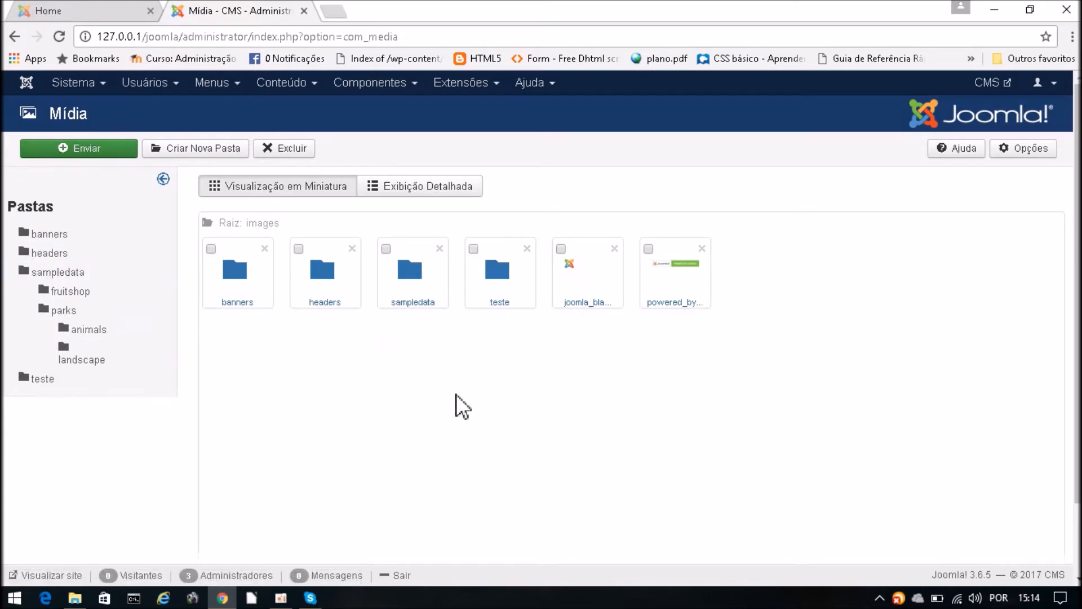
click(194, 150)
click(439, 226)
text(imagem)
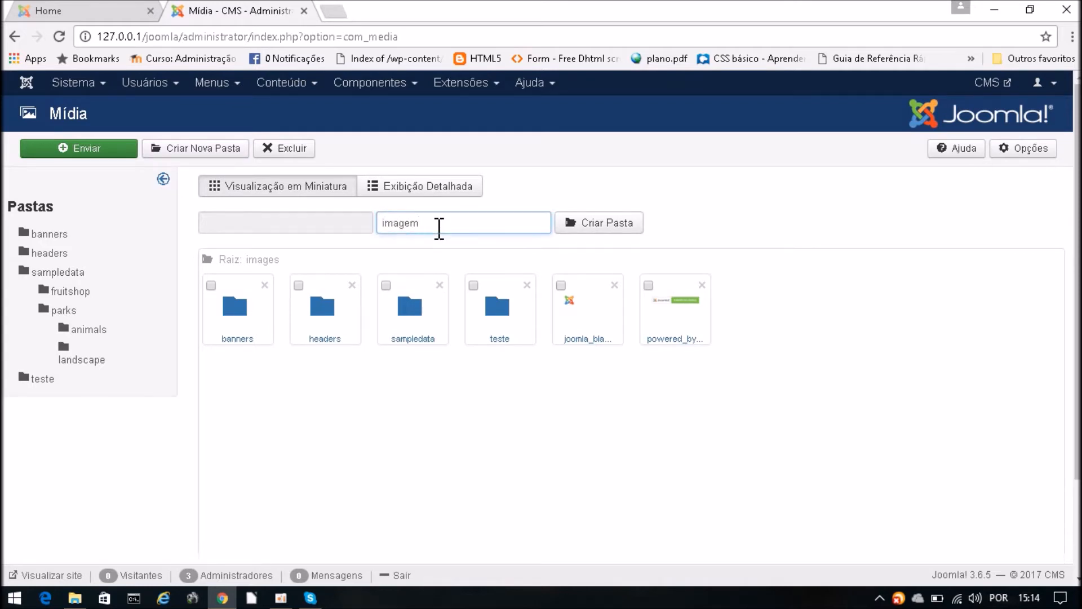
click(609, 225)
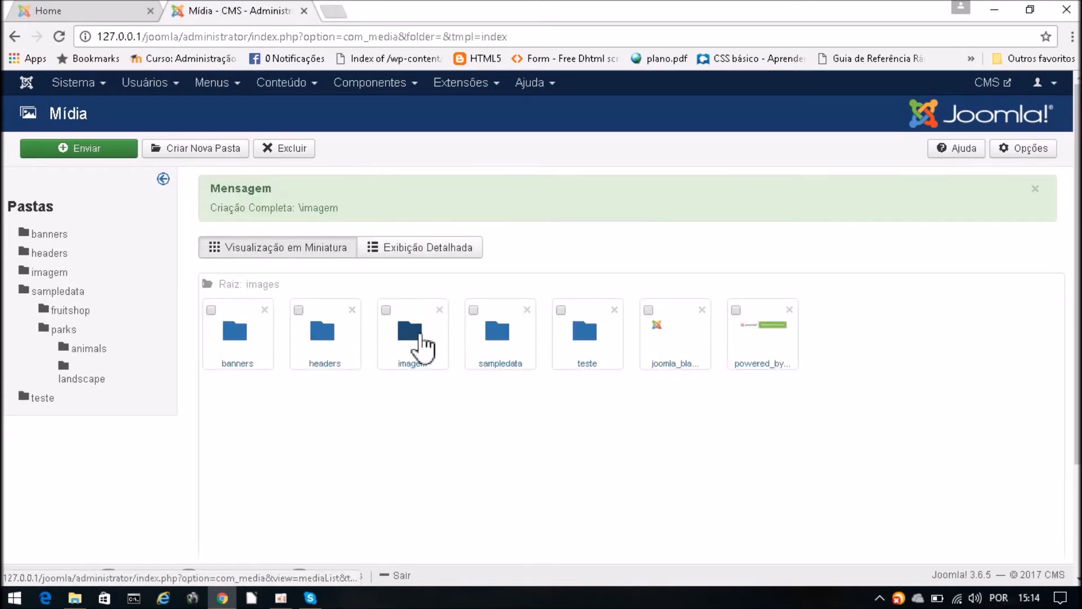
- Create a subfolder named pessoas inside the imagem media folder
click(411, 336)
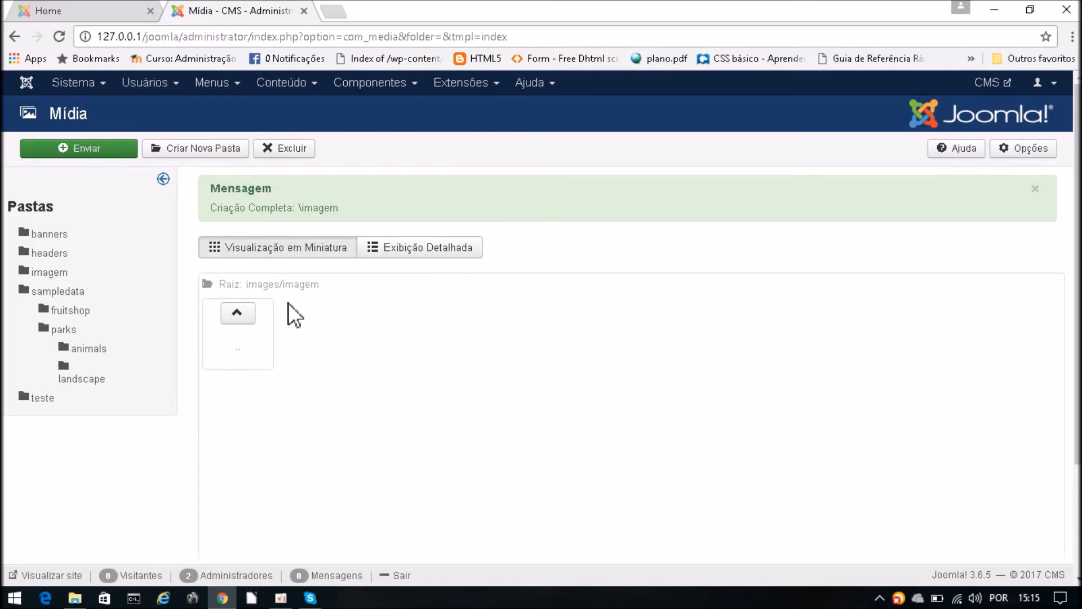
click(194, 148)
click(460, 287)
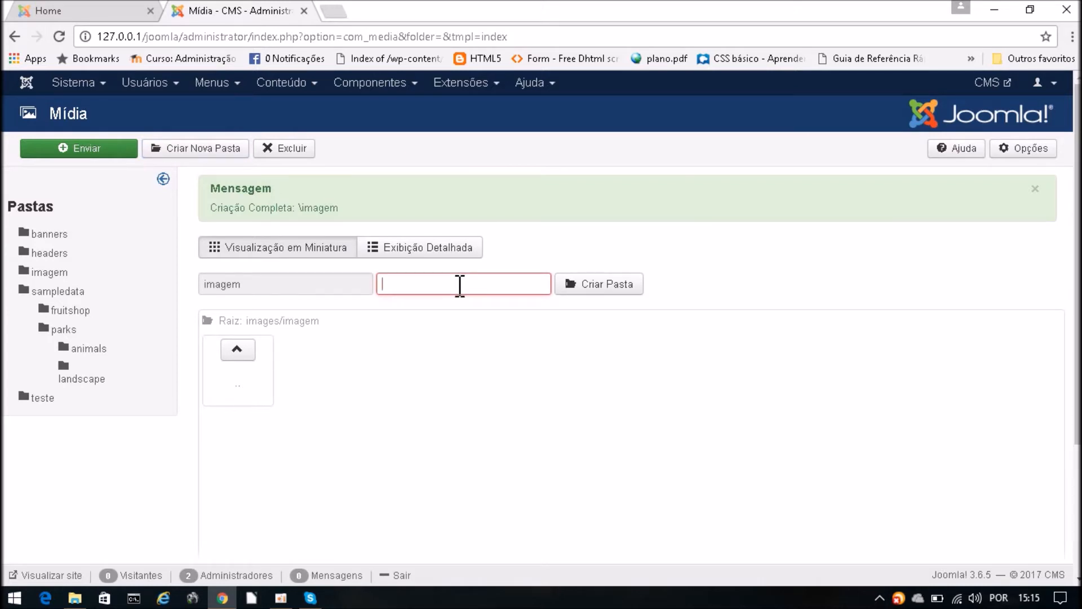
text(pessoas)
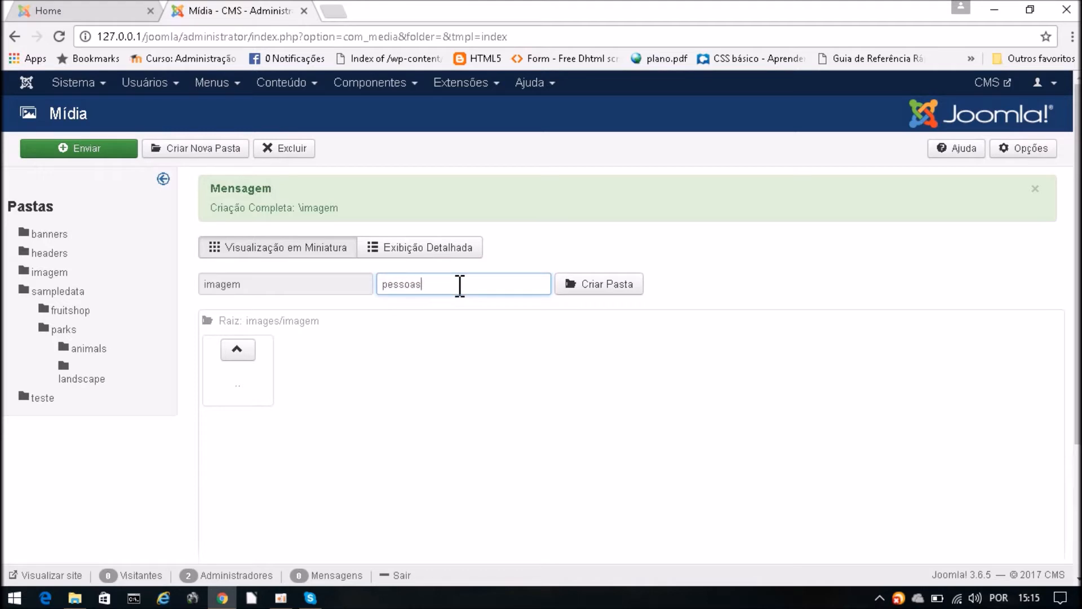
click(615, 281)
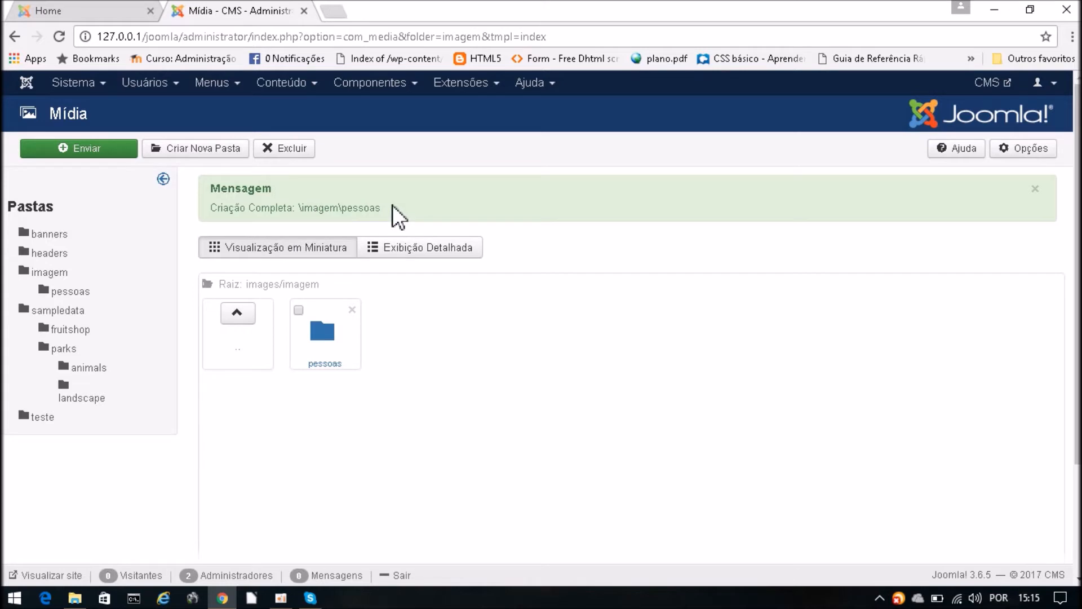
- Open the pessoas media folder and show its file upload form with the maximum file size
click(333, 333)
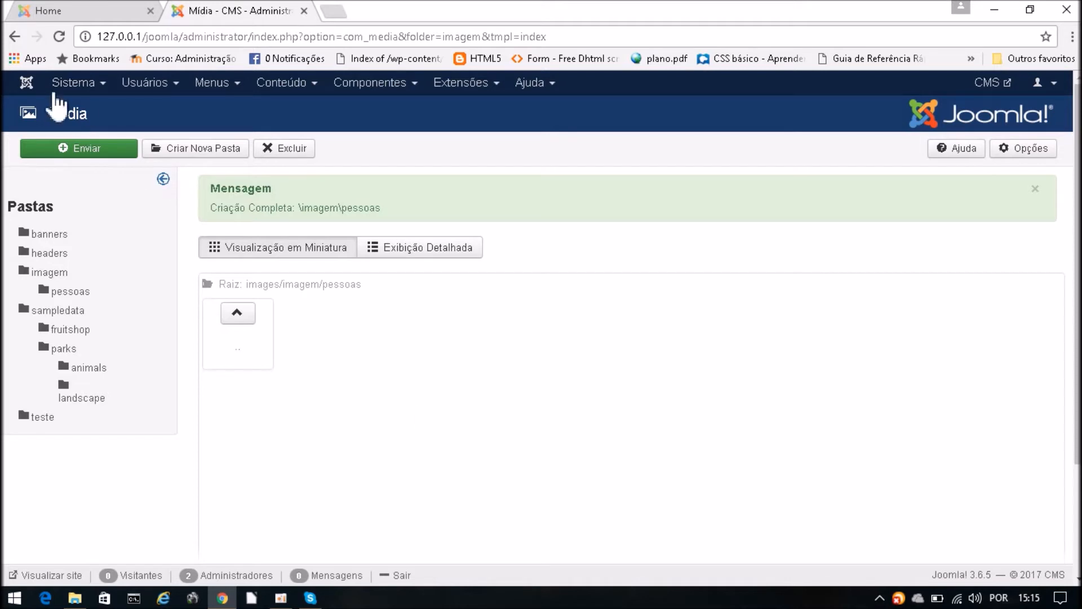
click(103, 152)
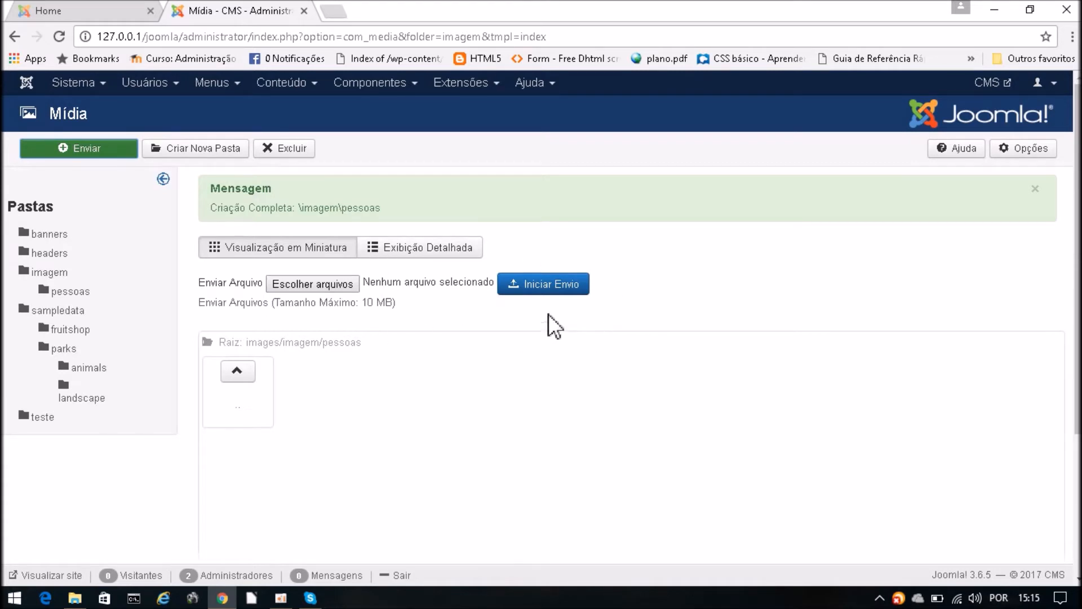
drag(396, 301, 365, 303)
click(427, 323)
drag(394, 304, 364, 304)
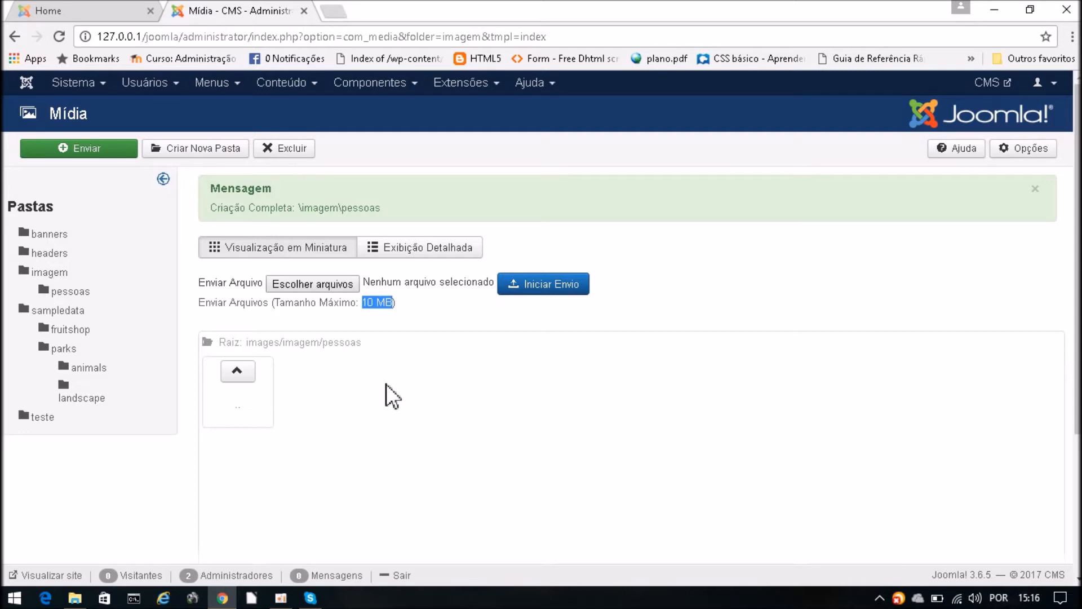
click(496, 427)
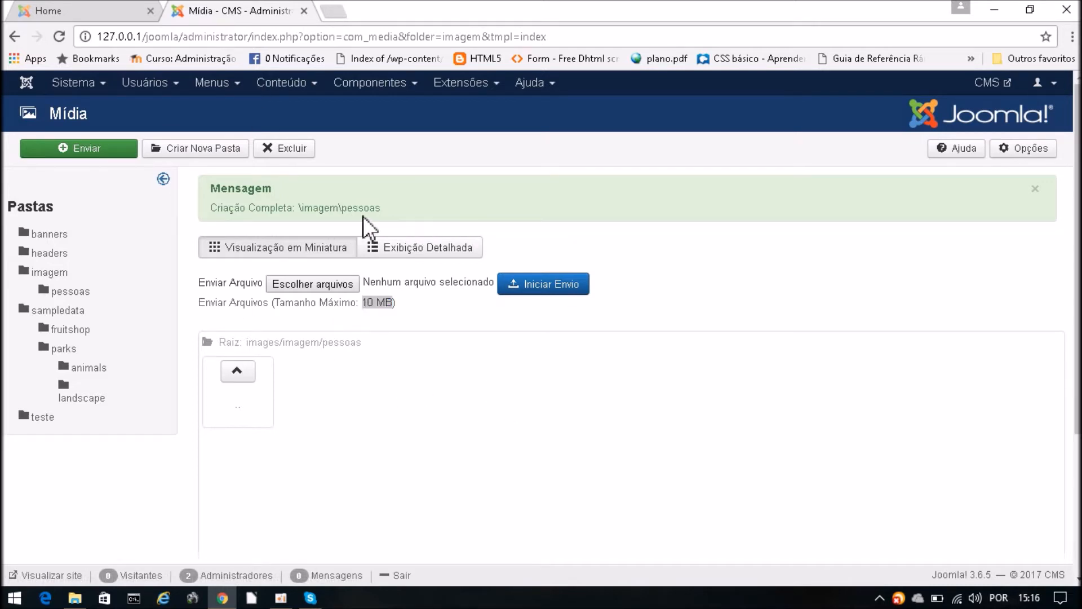
- Upload fachim.jpg from the desktop folder ead if > artigo into the pessoas media folder
click(286, 280)
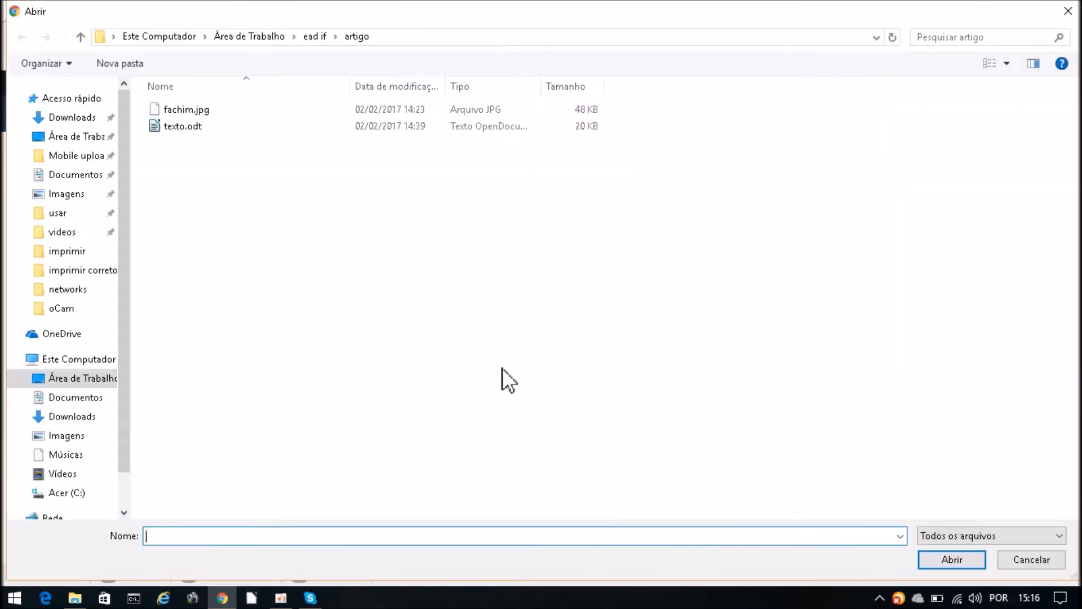
click(252, 36)
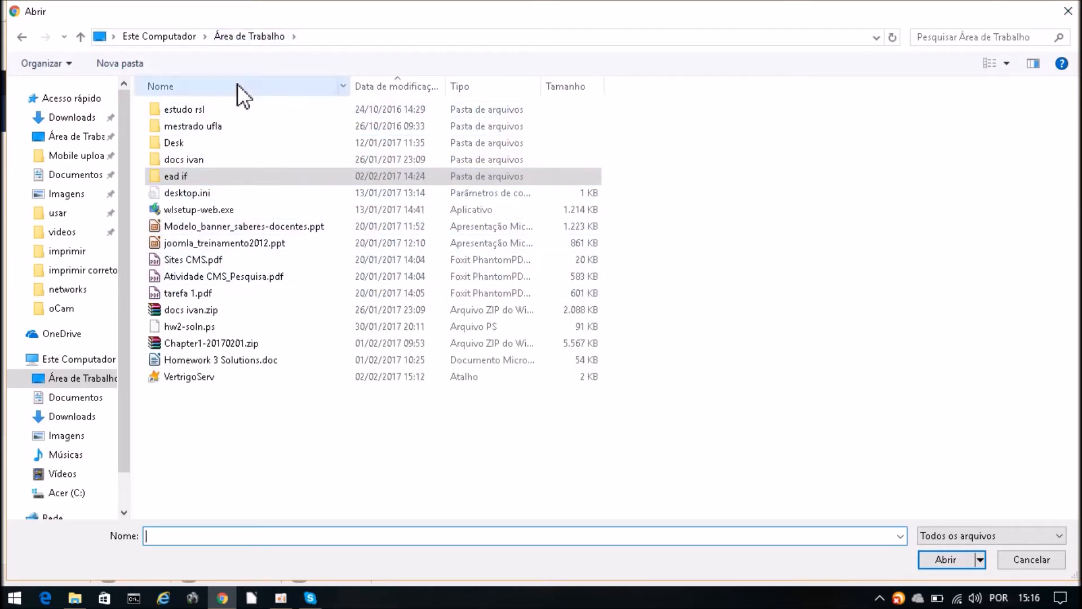
double_click(179, 179)
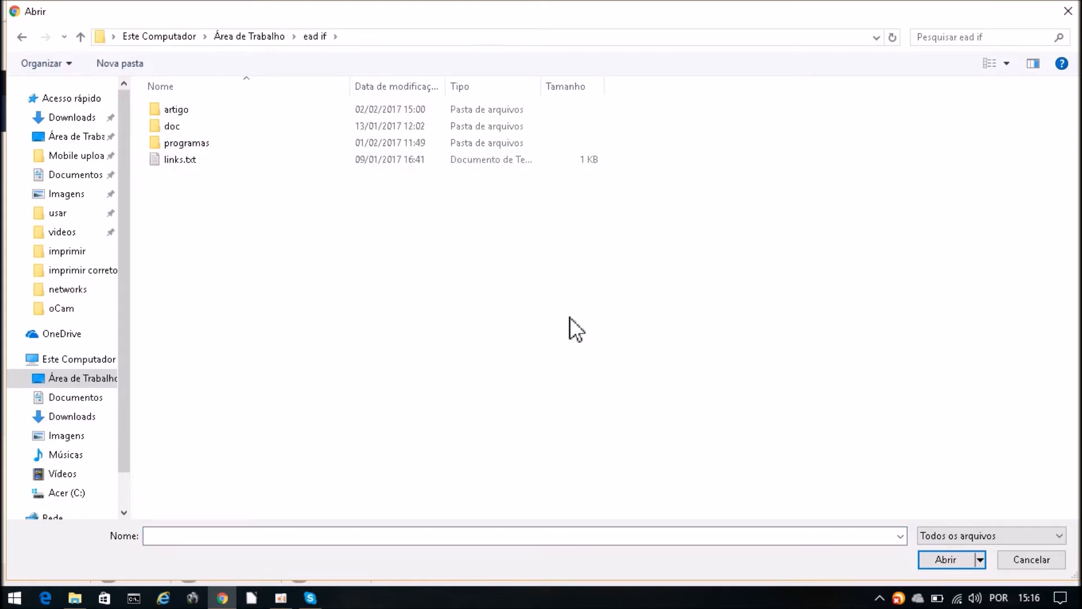
double_click(164, 114)
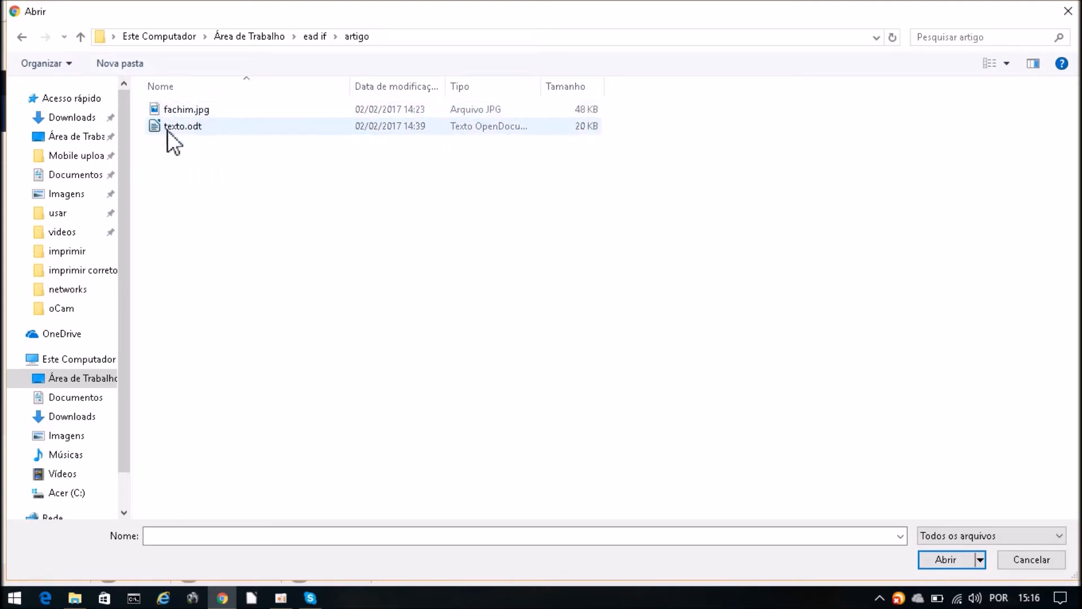
click(192, 110)
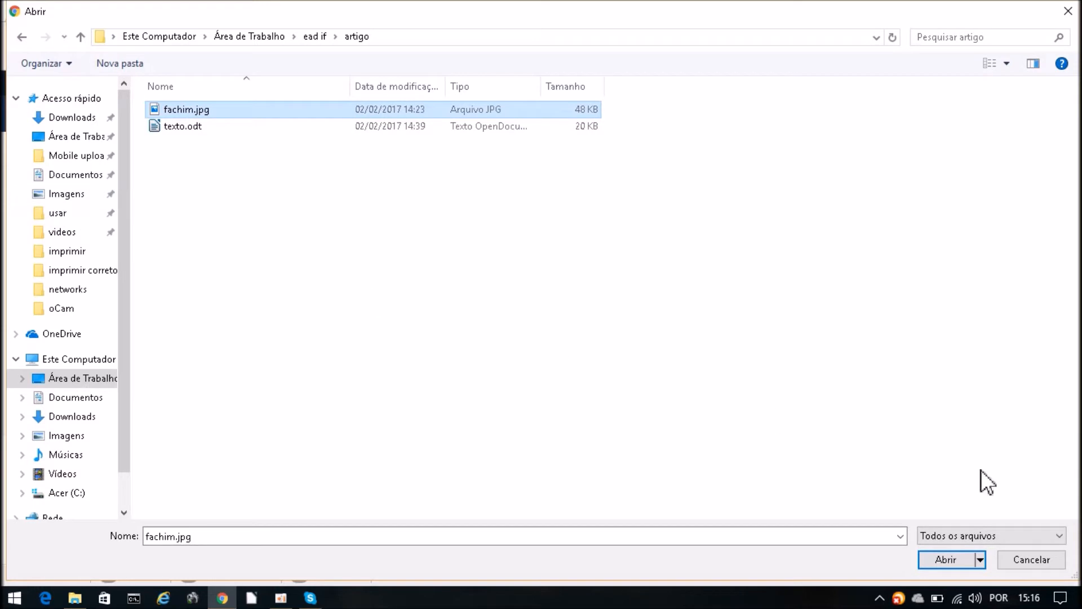
click(217, 113)
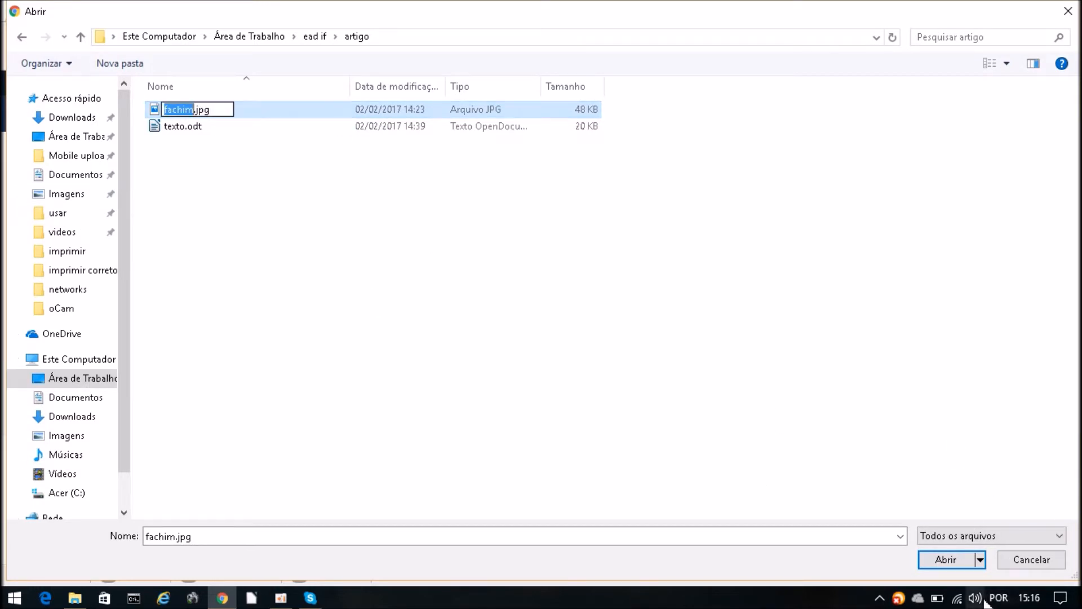
click(936, 562)
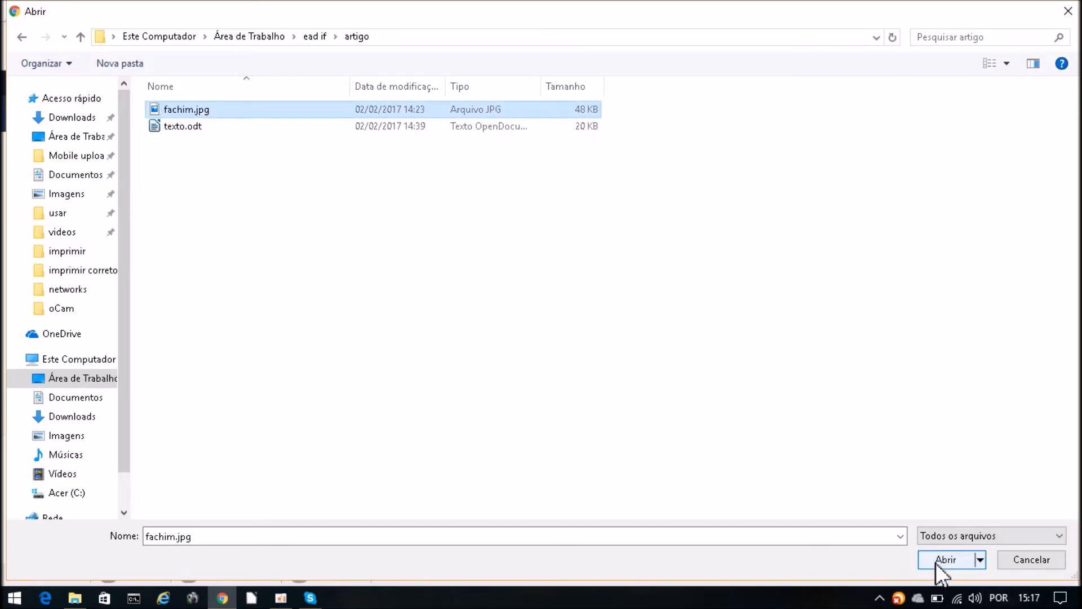
click(936, 562)
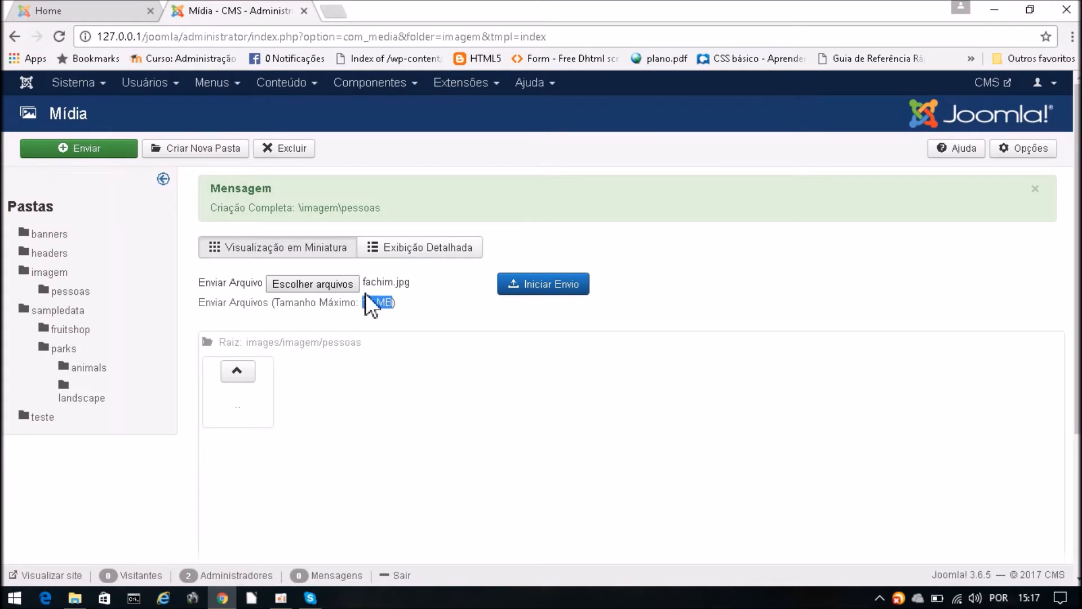
click(538, 287)
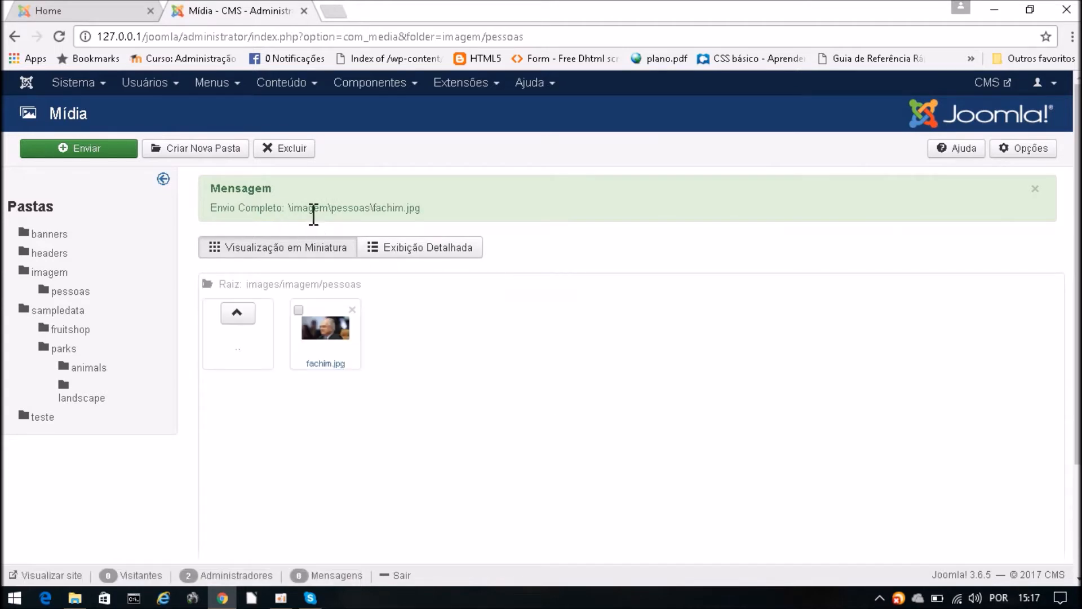
drag(424, 213, 371, 210)
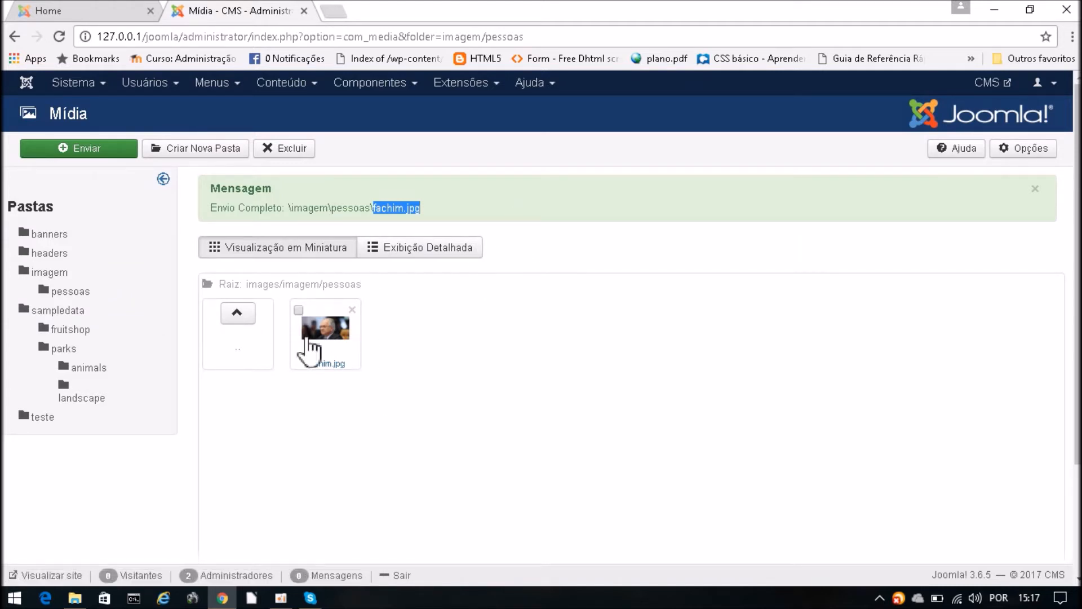
- Return to the Painel de Controle, open the article categories and start a new category
click(68, 237)
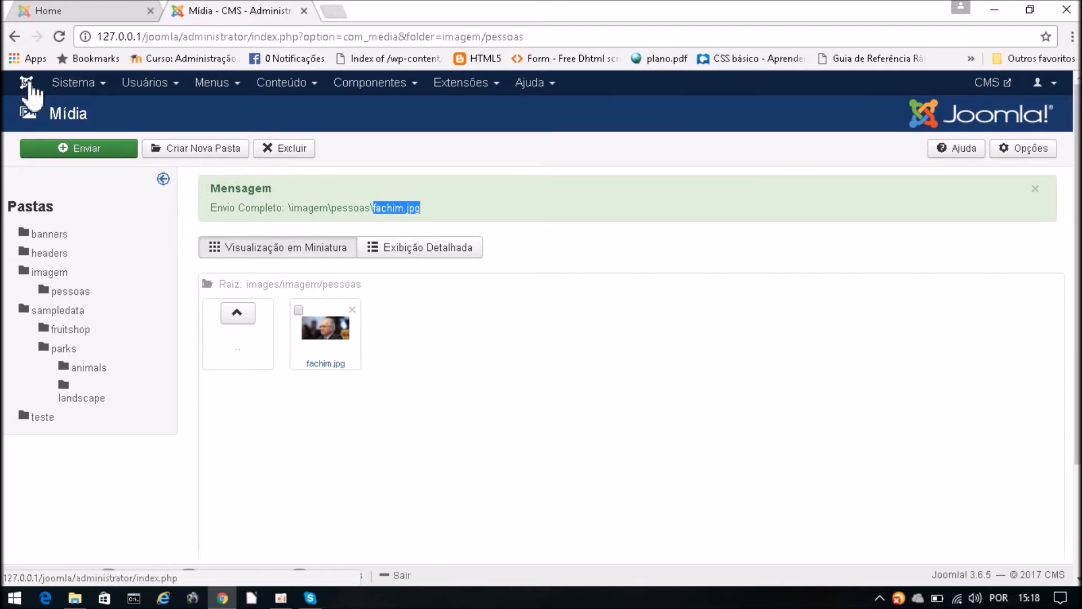
click(28, 85)
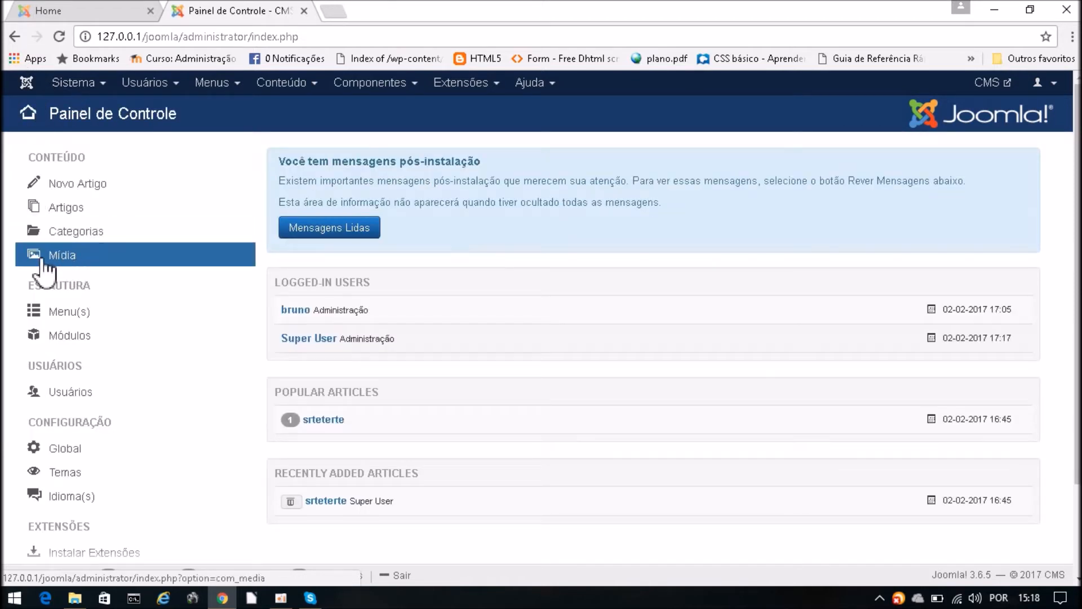
click(72, 237)
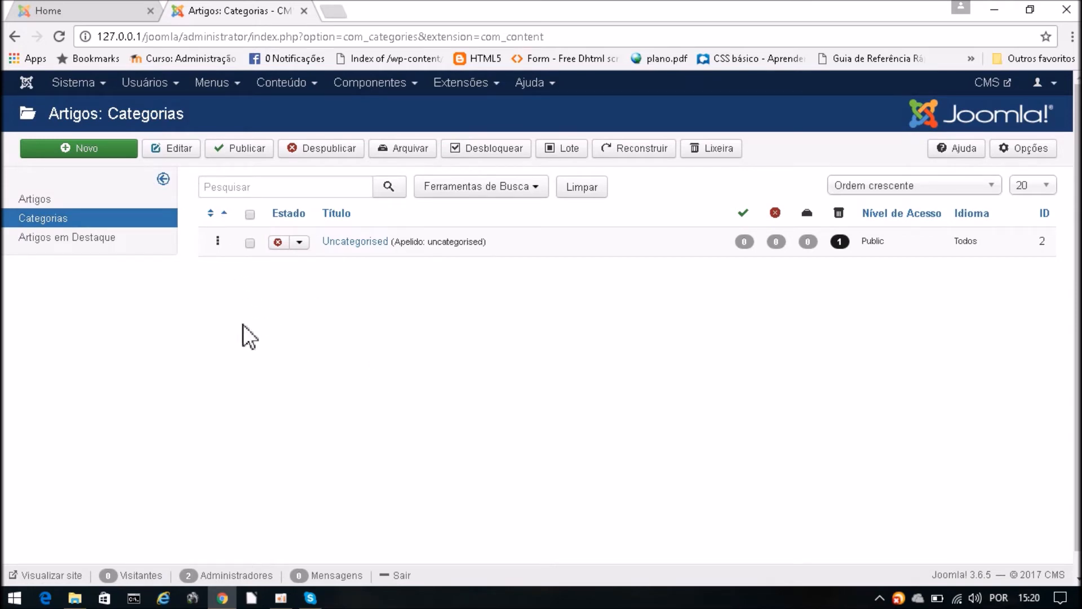
click(101, 150)
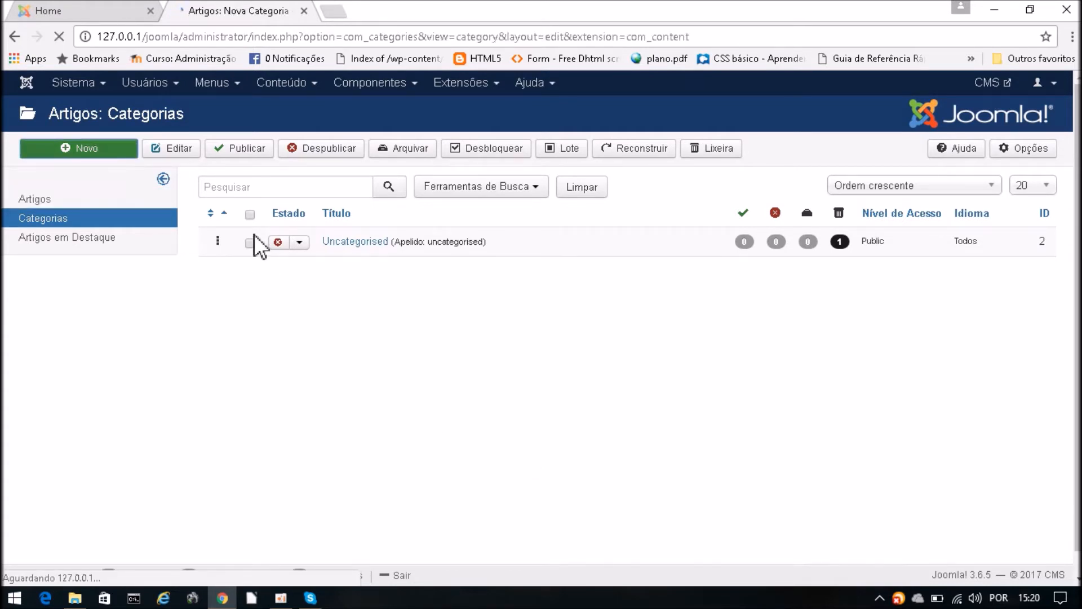
- Enter justica, in lowercase and without the cedilla, as the new category's title
click(119, 194)
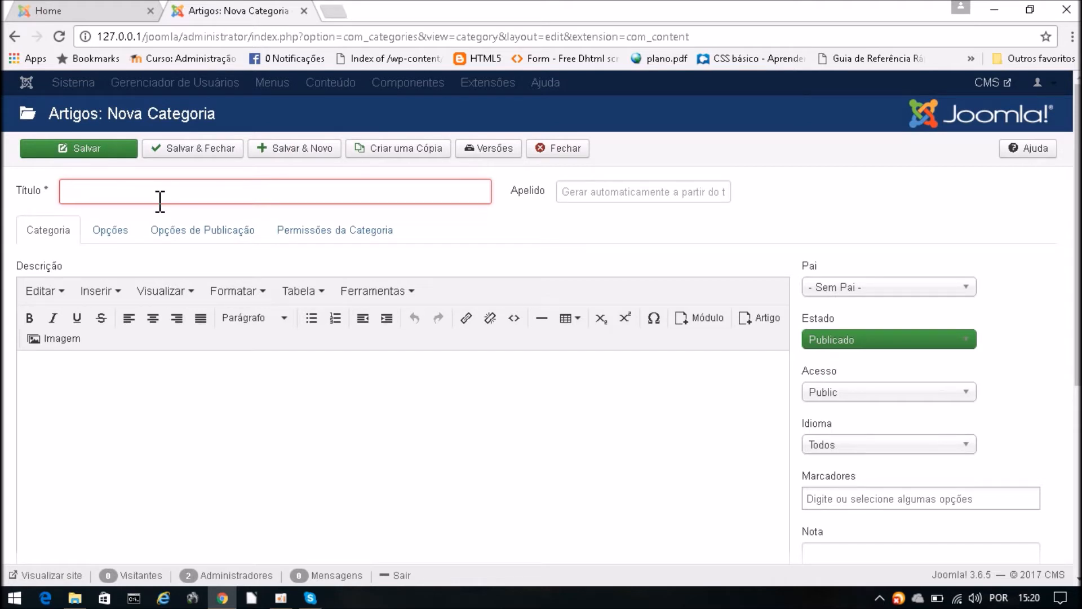
text(Just)
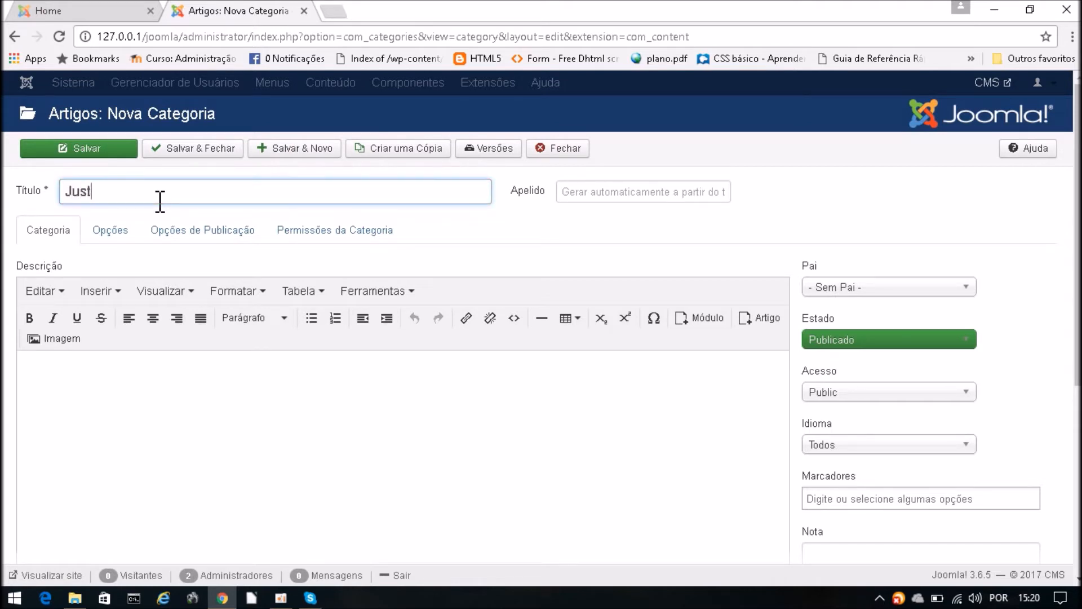
text(ica)
key(Home)
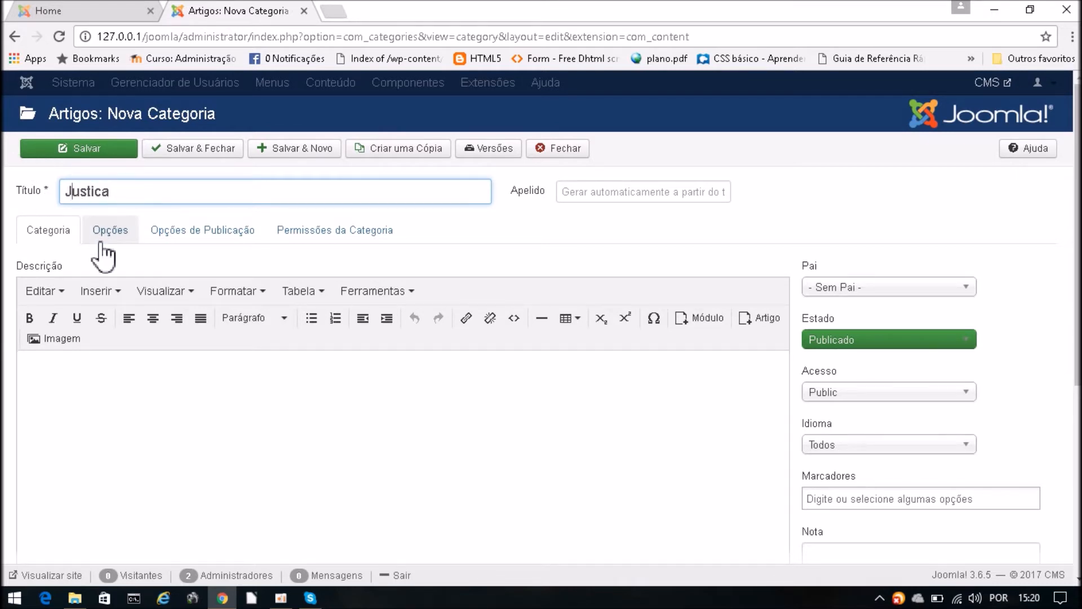
key(Delete)
text(j)
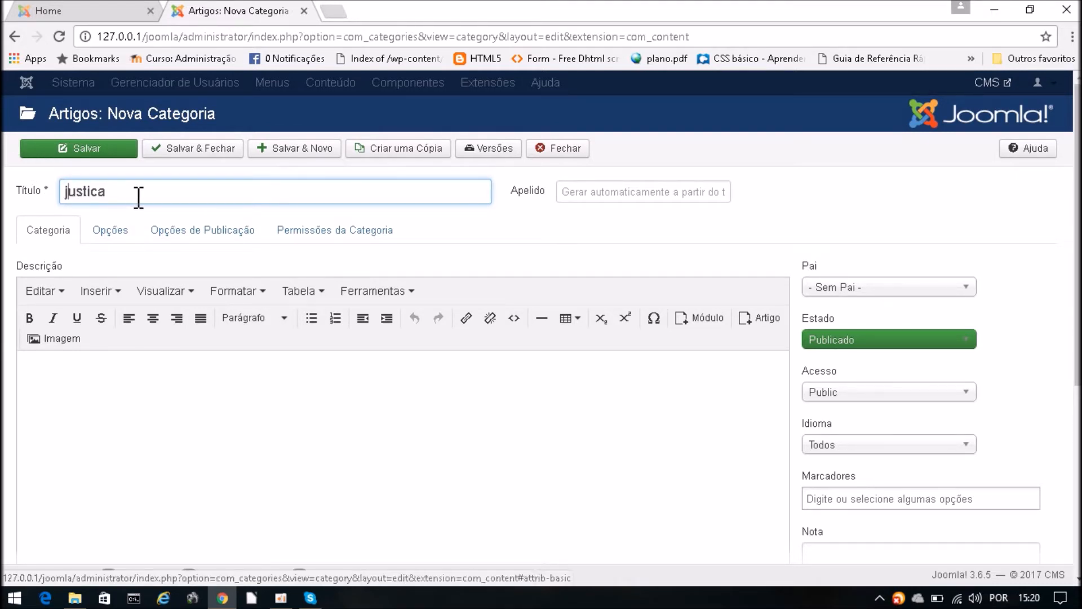
click(141, 435)
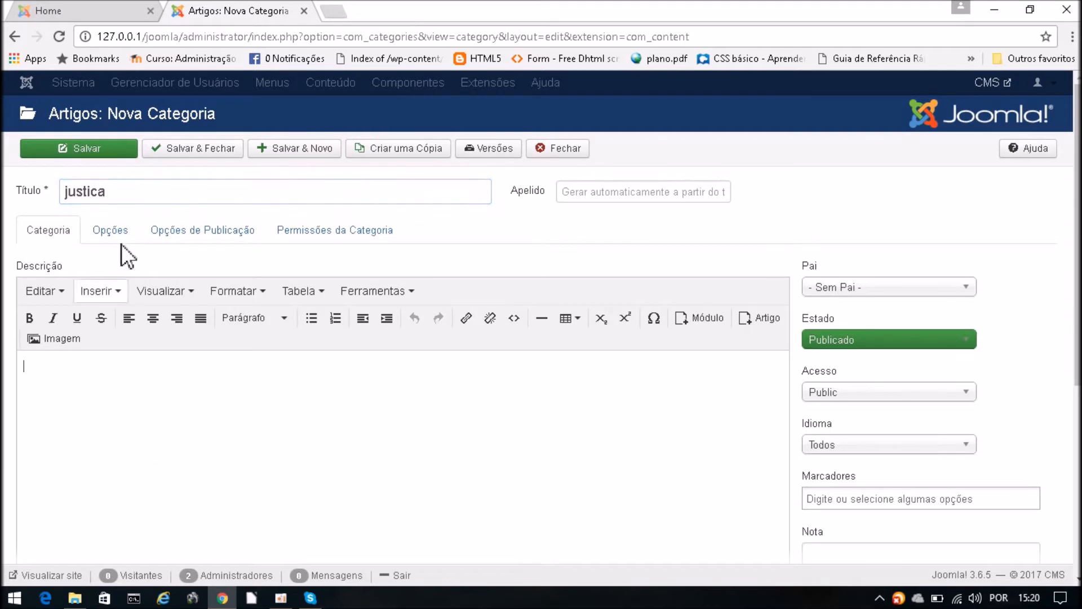
- Replace the new category's title with Justiça
click(110, 194)
drag(111, 193, 63, 217)
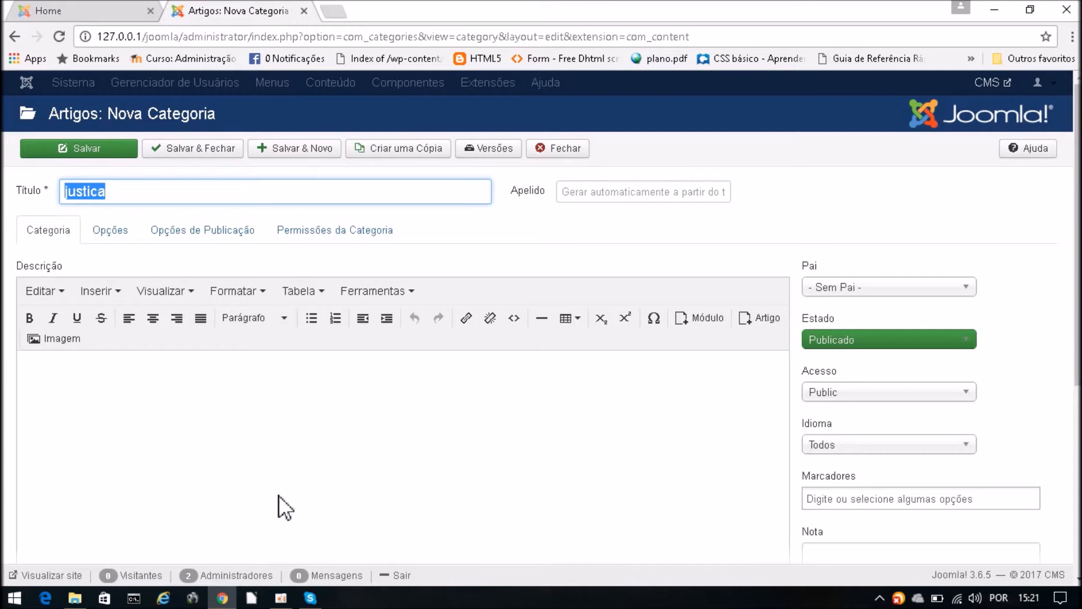
click(127, 193)
double_click(127, 193)
text(Ju)
text(stiça)
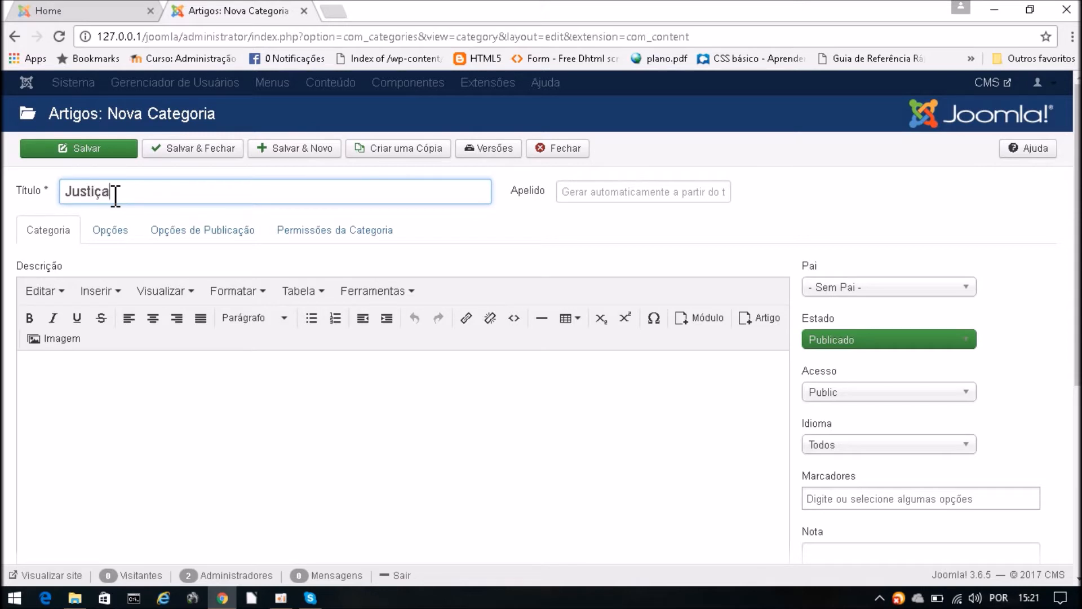
- Enter the category description "Categoria relacionada a noticias do mundo juridico."
click(125, 459)
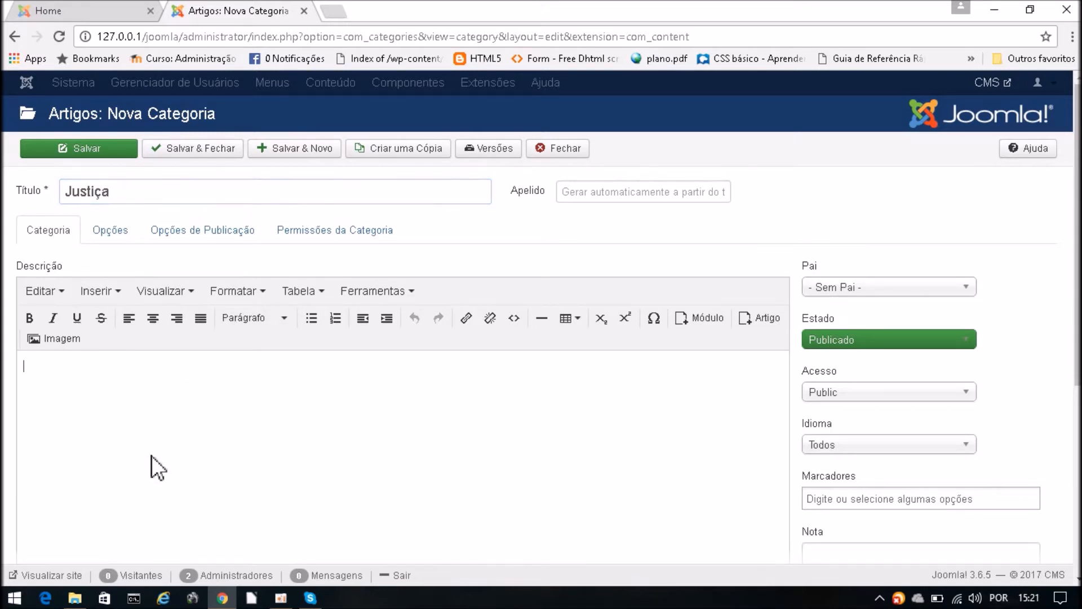
scroll(158, 468, down, 2)
scroll(158, 468, up, 1)
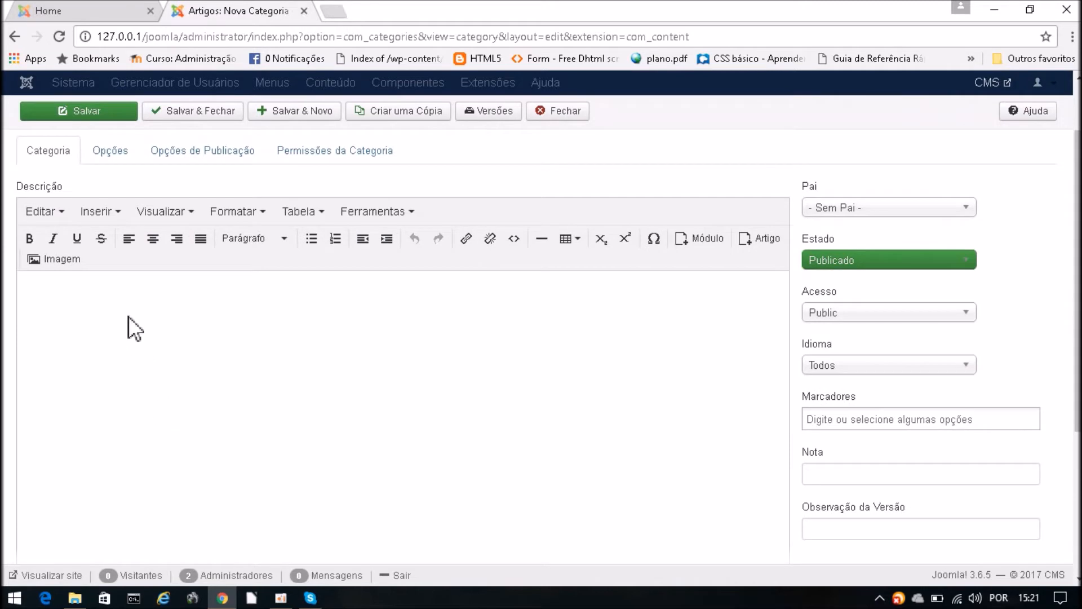
scroll(138, 395, up, 1)
text(Categoria)
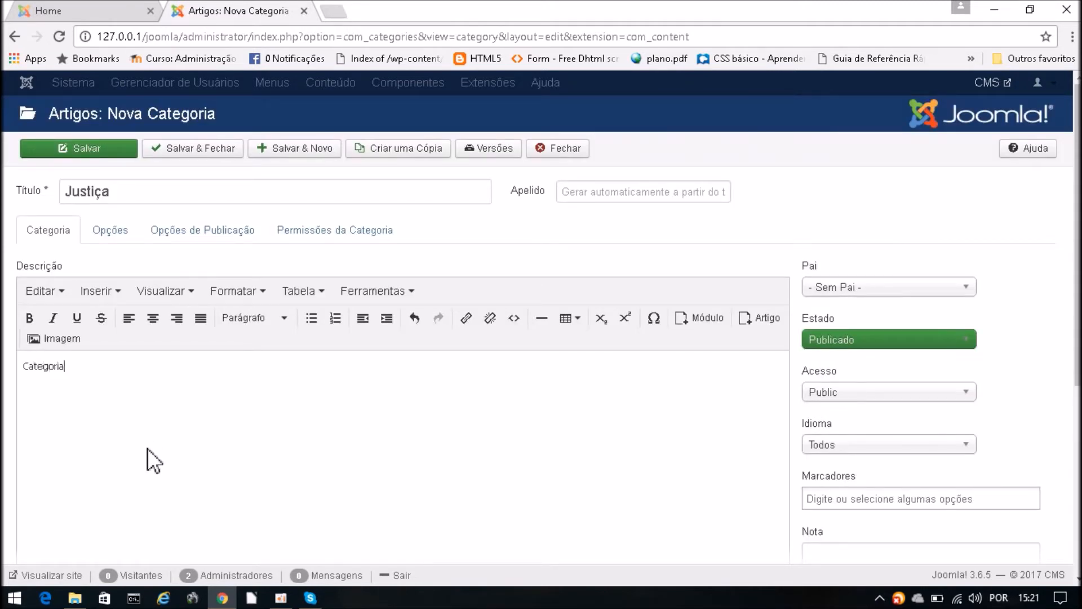
text( relacionada )
text(à)
key(BackSpace)
text(a noticias)
text(do)
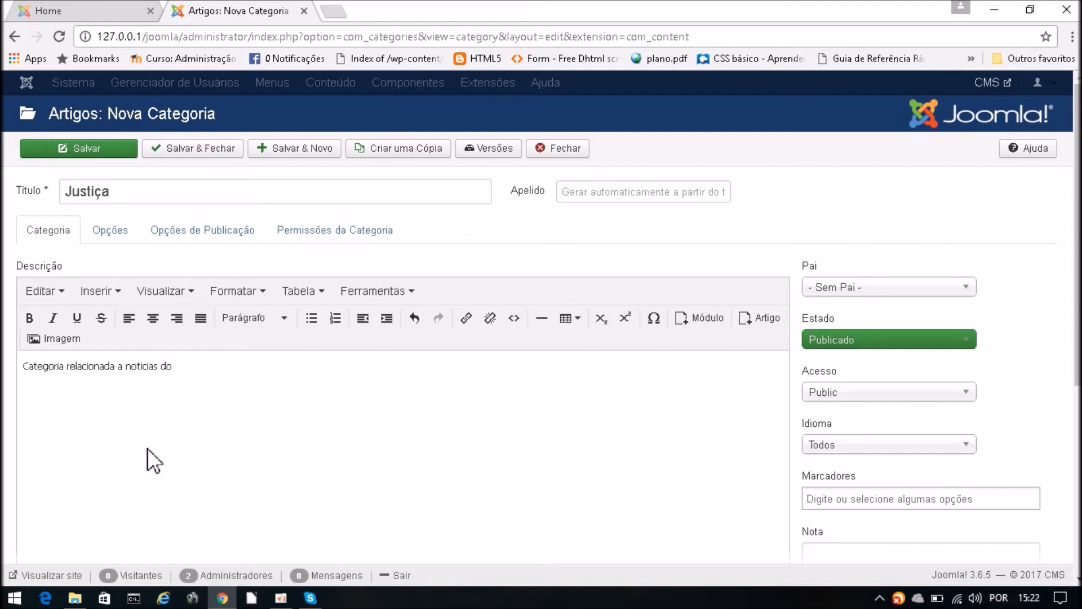
text( mundo juridico)
text(.)
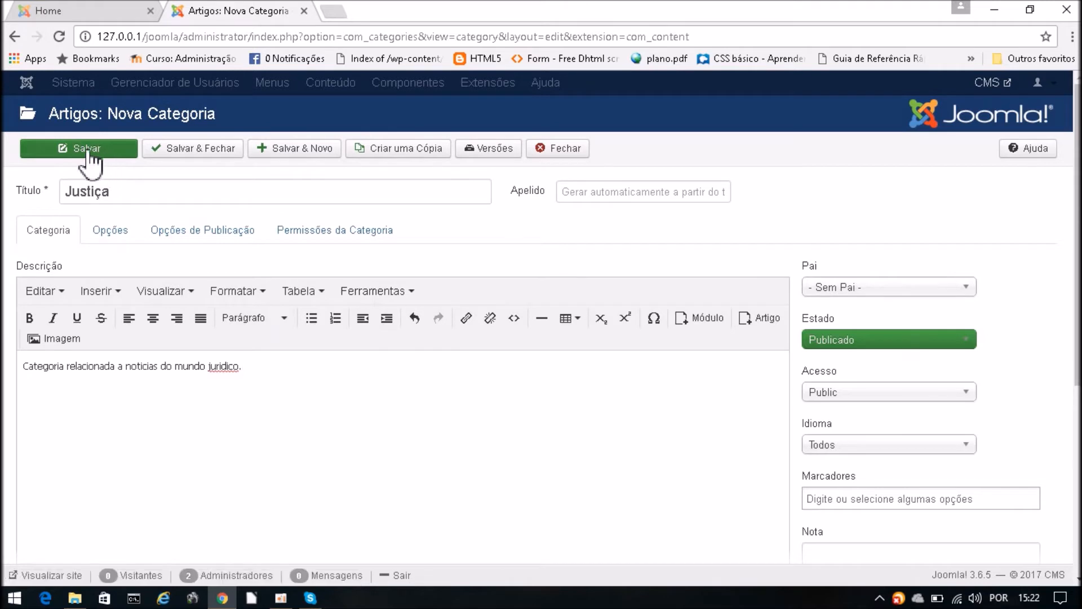
- Save the Justiça category with its Apelido left blank for automatic generation, and return to the category list
click(133, 189)
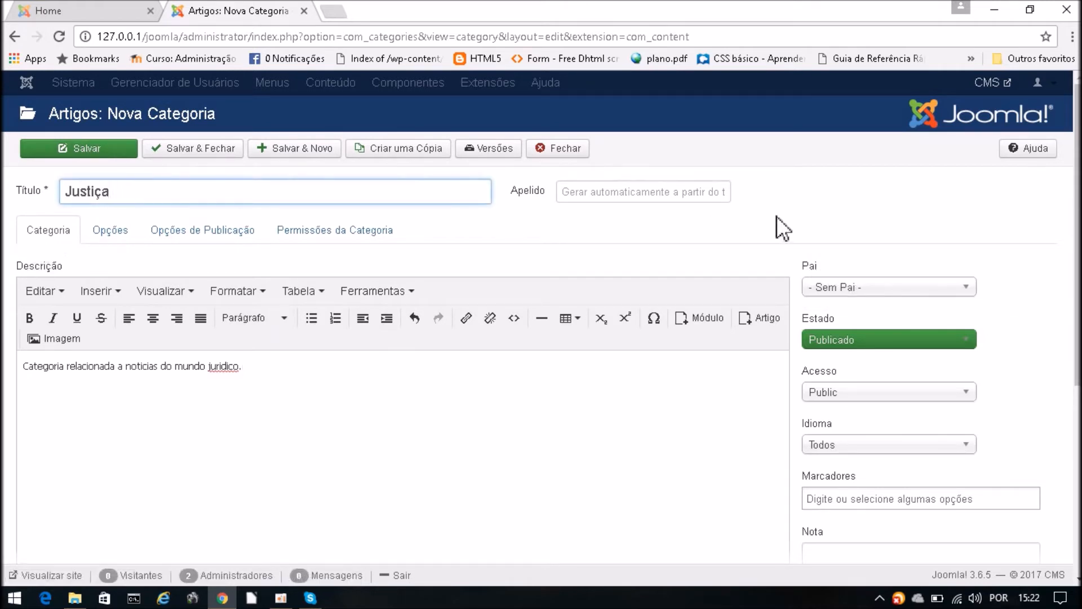
click(616, 193)
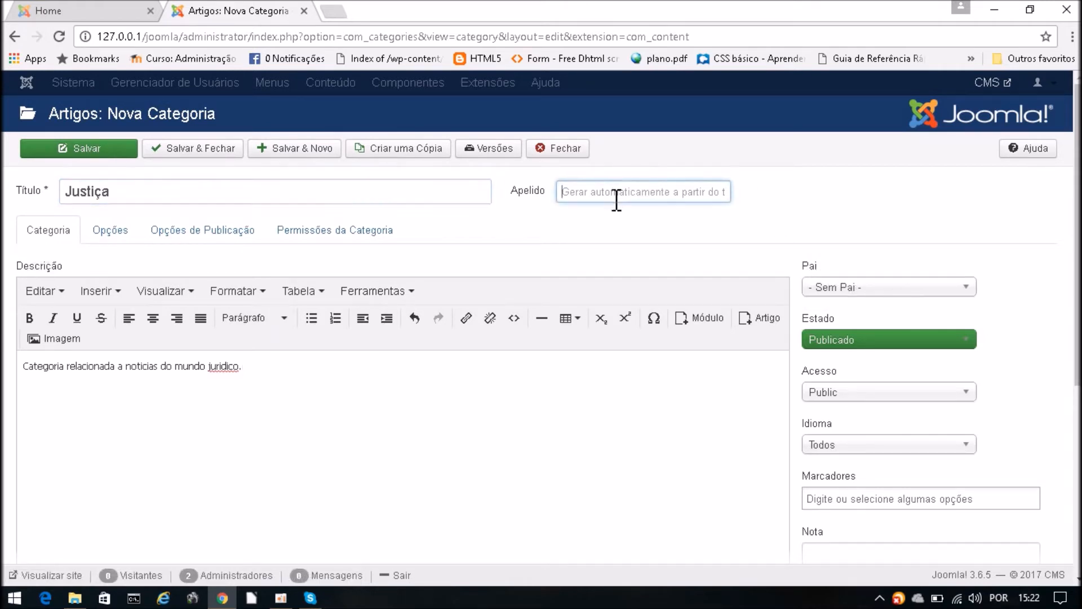
click(71, 149)
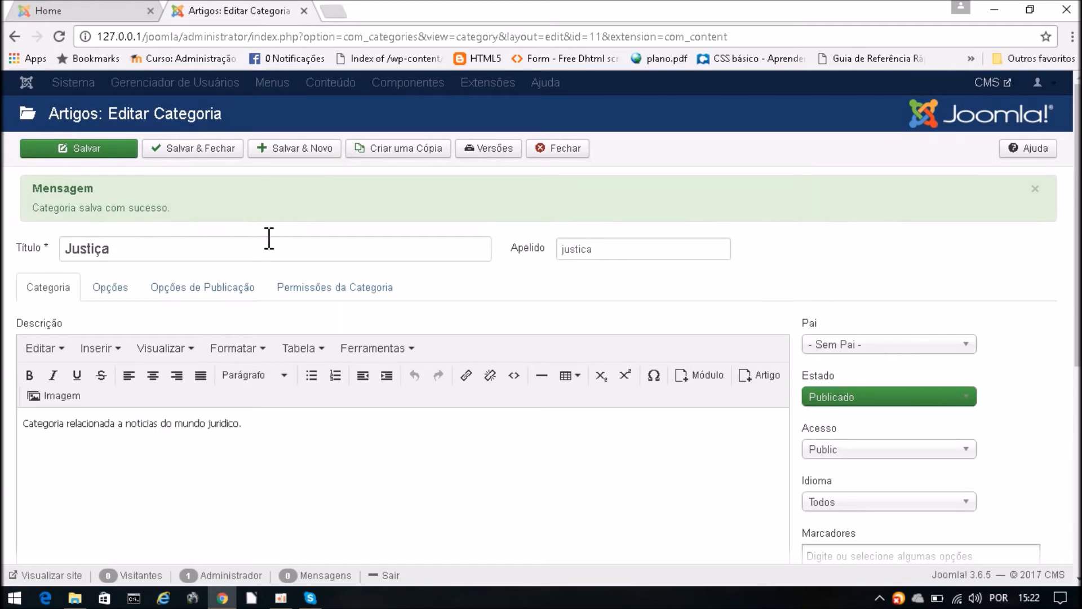
click(578, 150)
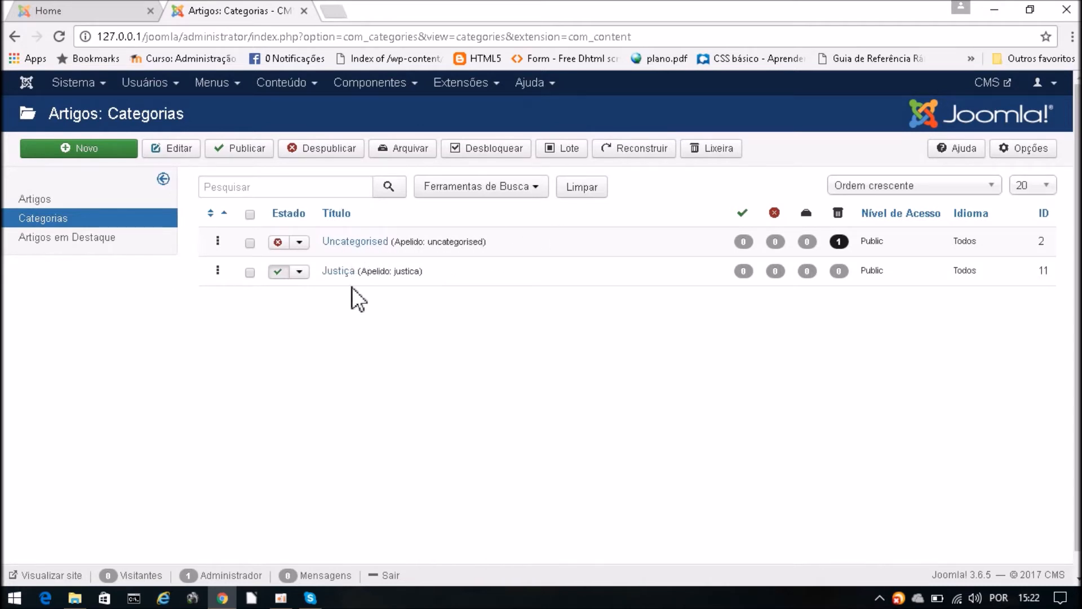
- Send the Uncategorised category to the trash
click(250, 243)
click(725, 150)
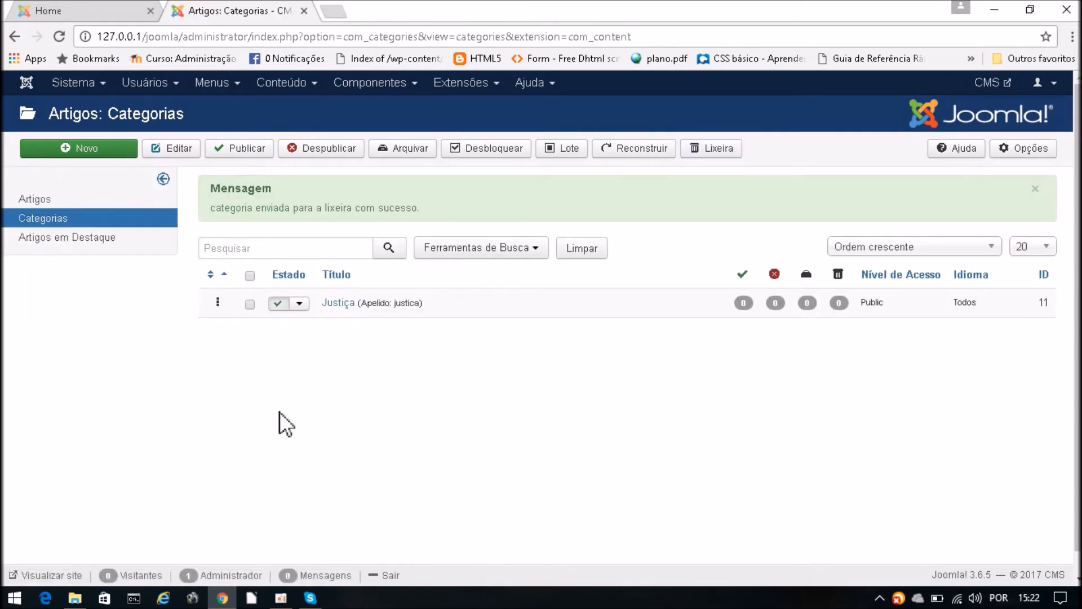
- Start a new article category and title it Superior Tribunal
click(67, 151)
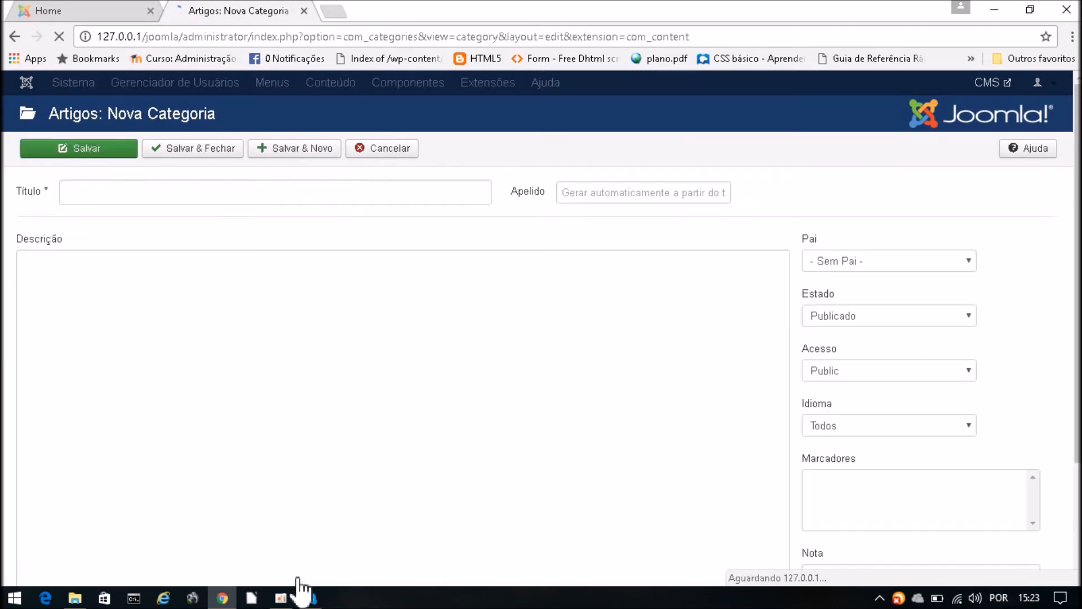
mouse_move(1077, 188)
mouse_down()
mouse_move(1077, 213)
mouse_move(1077, 189)
mouse_up()
click(86, 192)
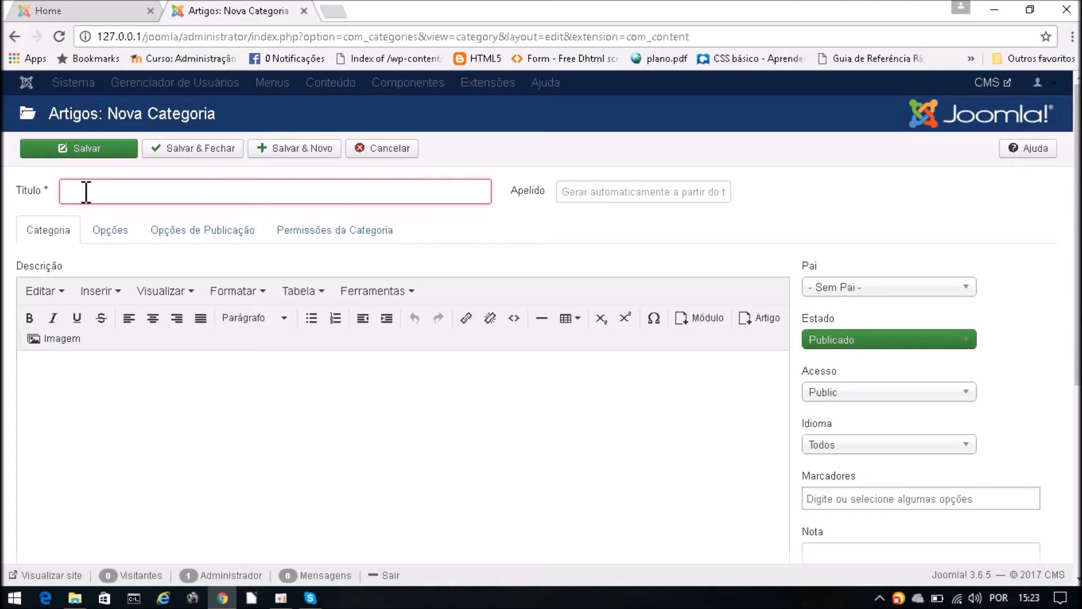
click(85, 191)
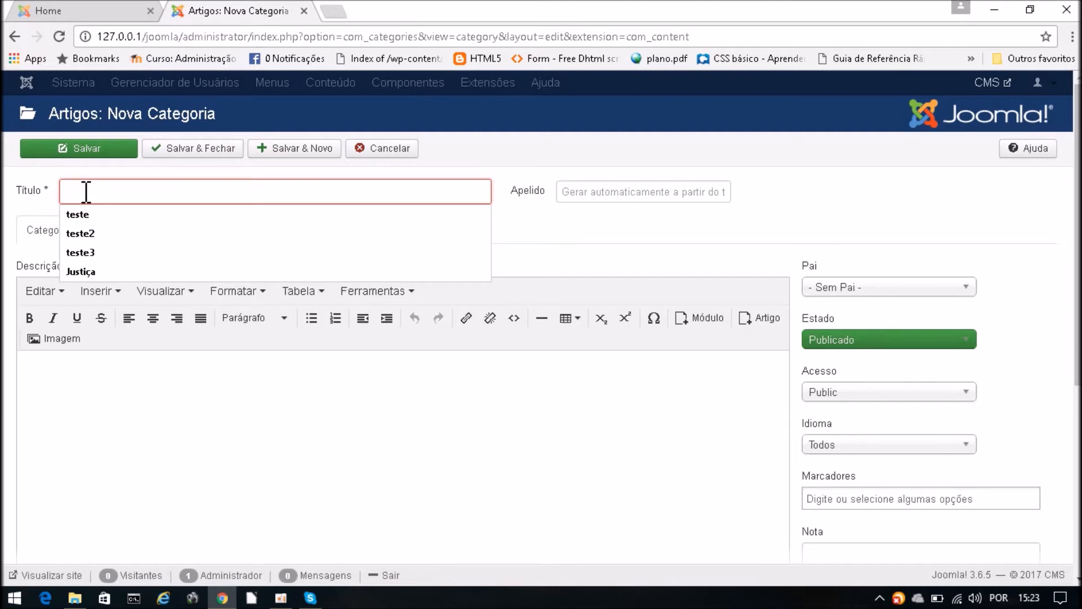
text(Superio)
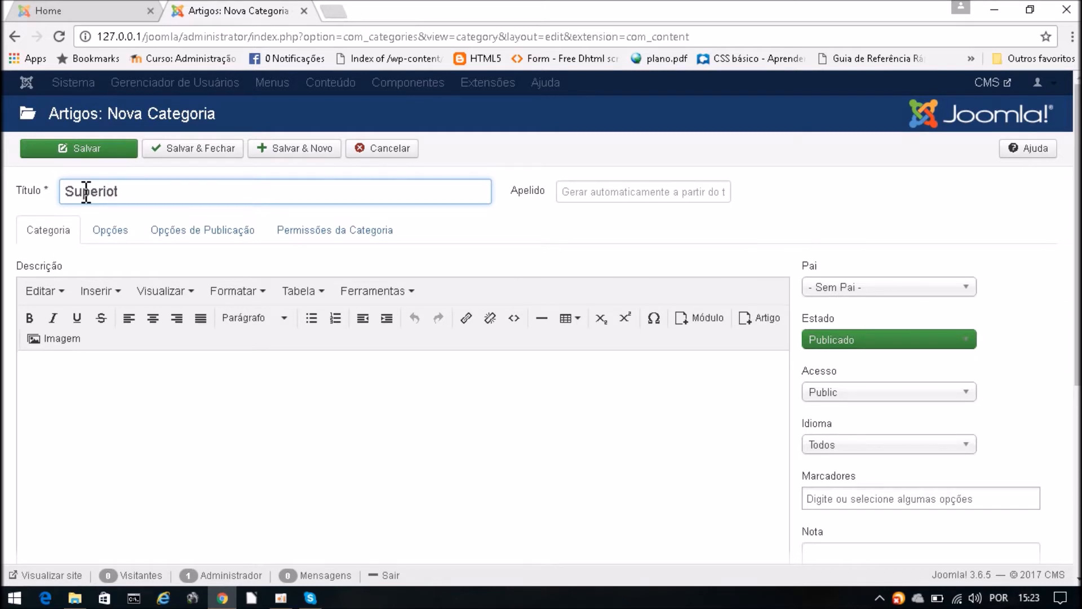
text(r )
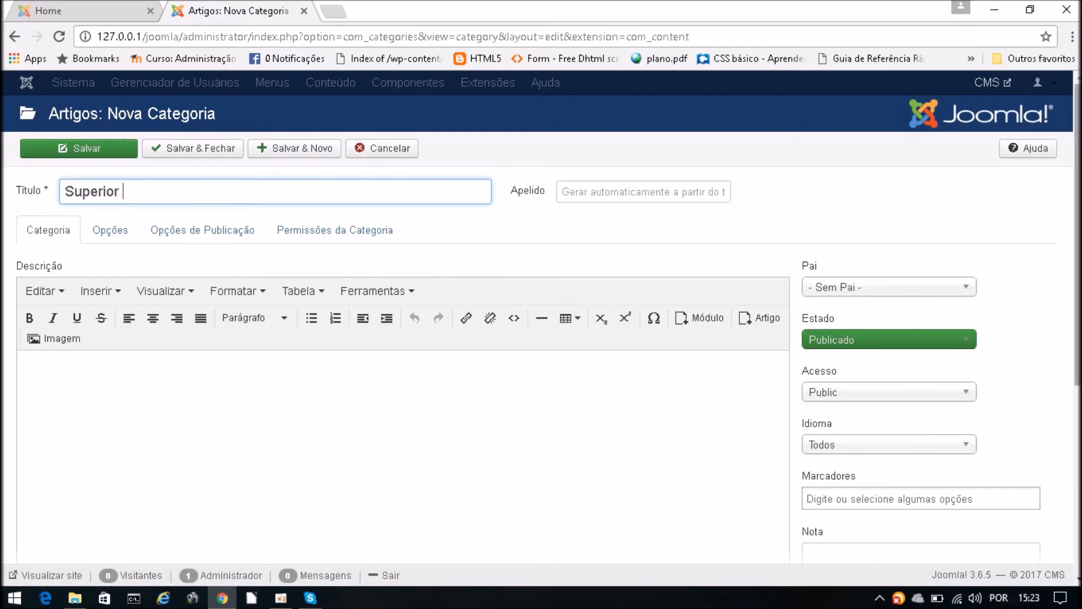
text(Tribunas)
key(BackSpace)
text(l)
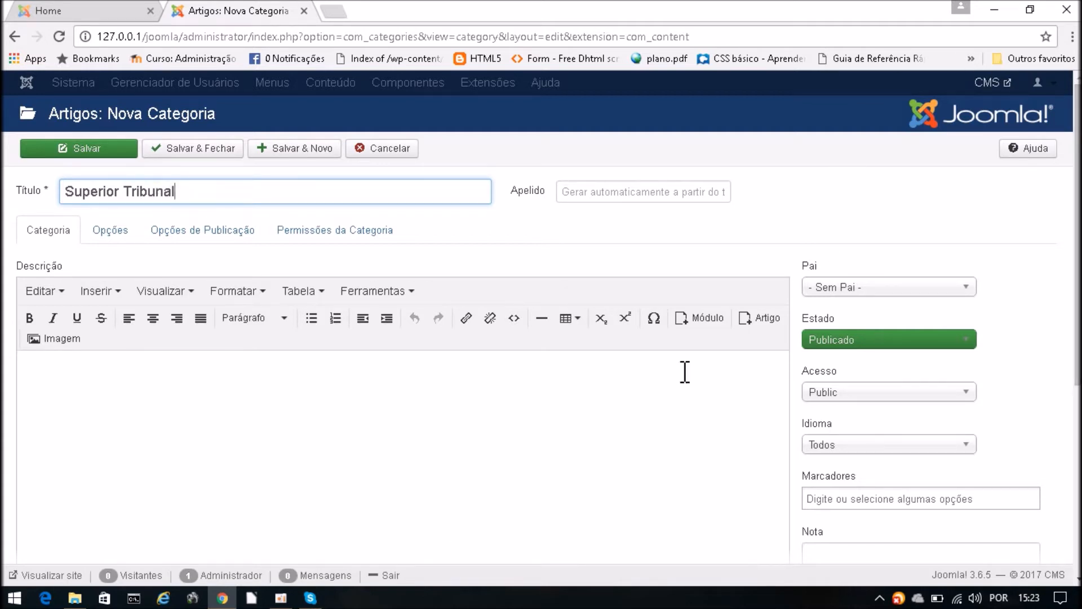
click(123, 194)
- Leave the Apelido blank and enter the category description "Noticias sobre o STF"
click(613, 194)
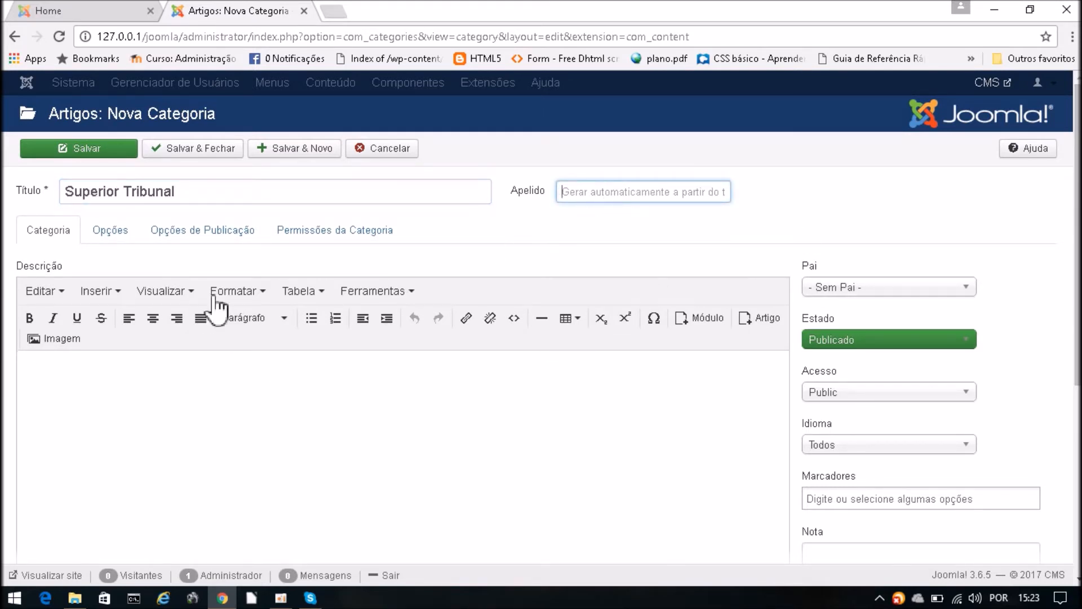
click(106, 401)
text(Noti)
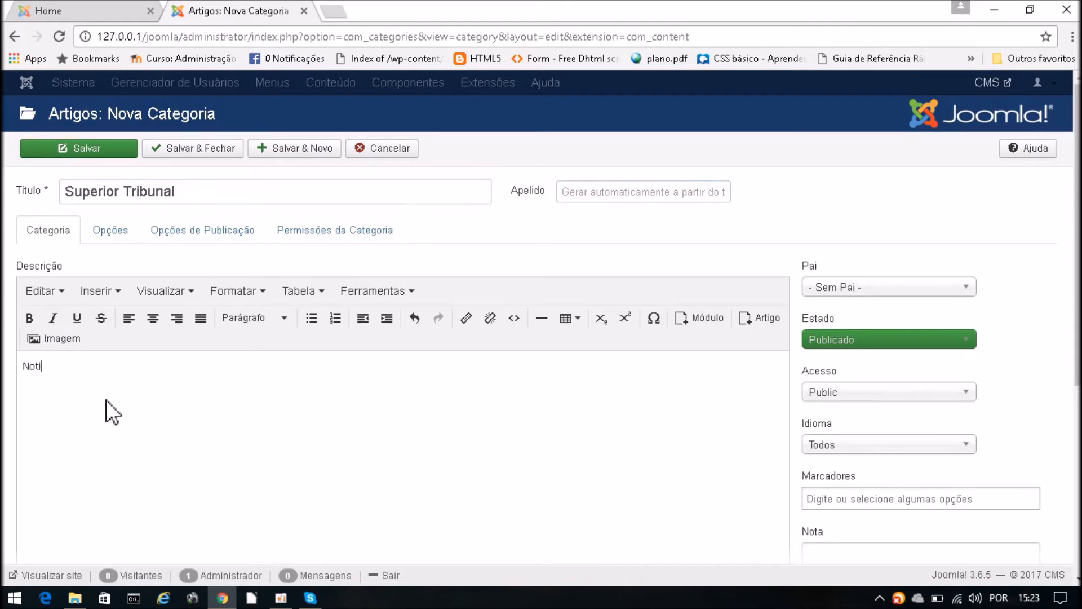
text(cias sobre o ST)
- Set Justiça as the parent of the Superior Tribunal category
drag(1078, 304, 1078, 359)
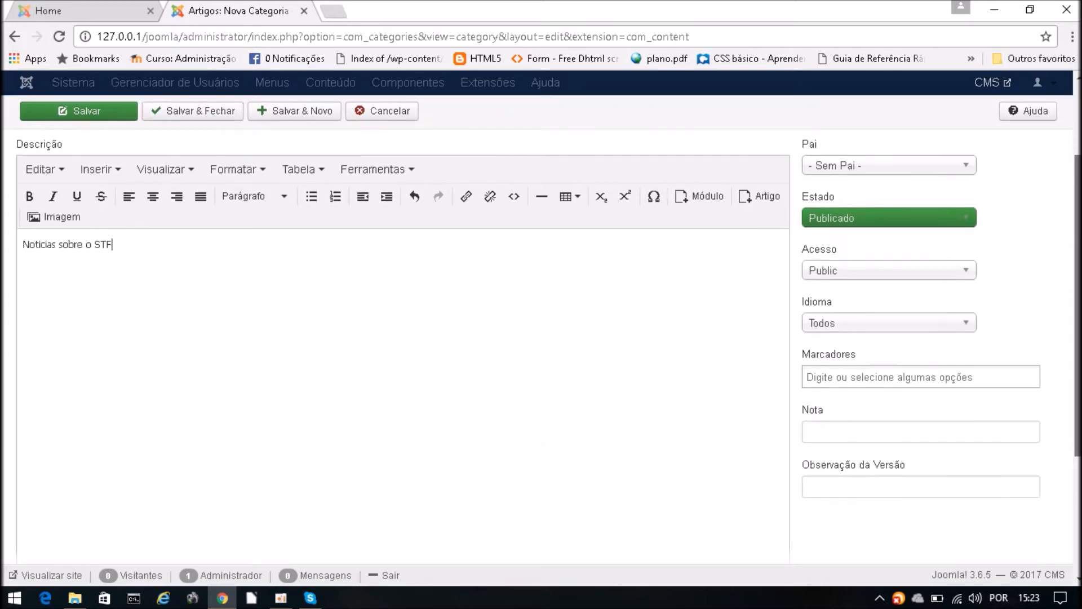
scroll(826, 222, up, 2)
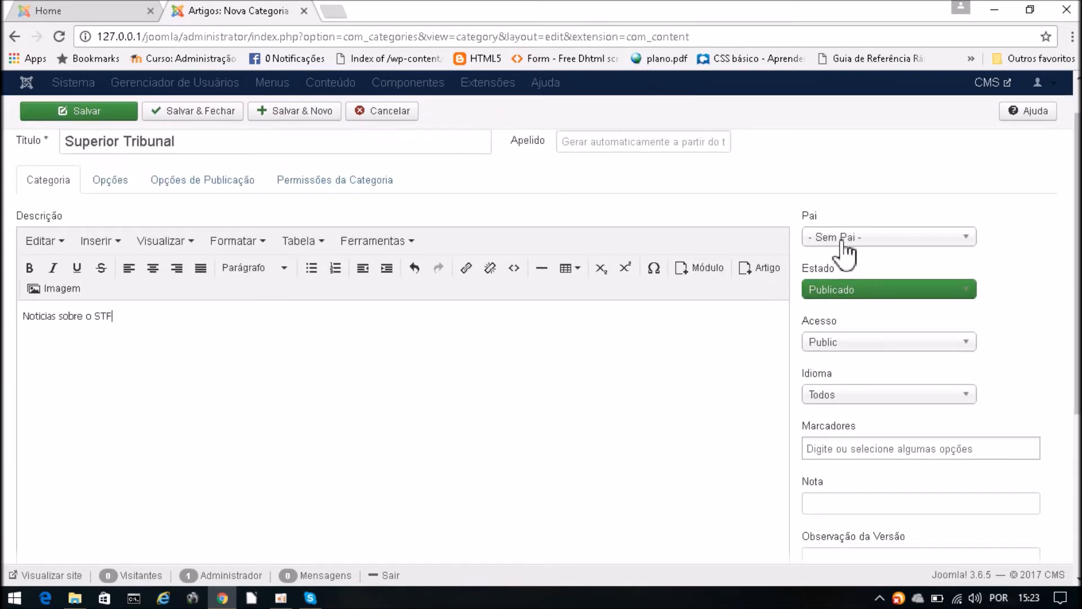
click(844, 241)
click(846, 276)
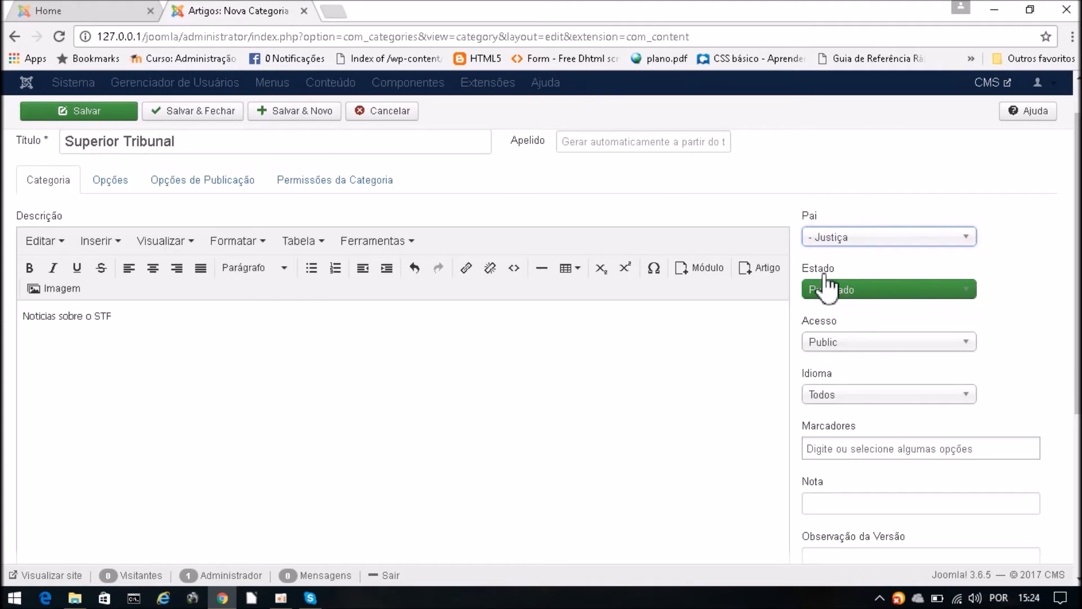
- Review what the category's Acesso setting controls, checking the site's public home page in between
mouse_move(810, 285)
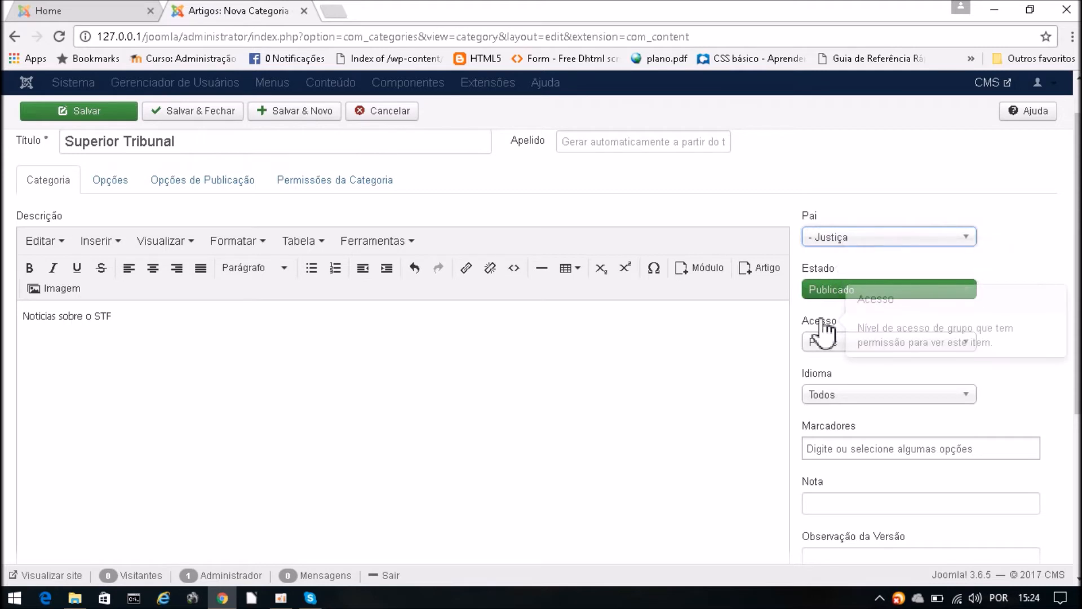
click(183, 367)
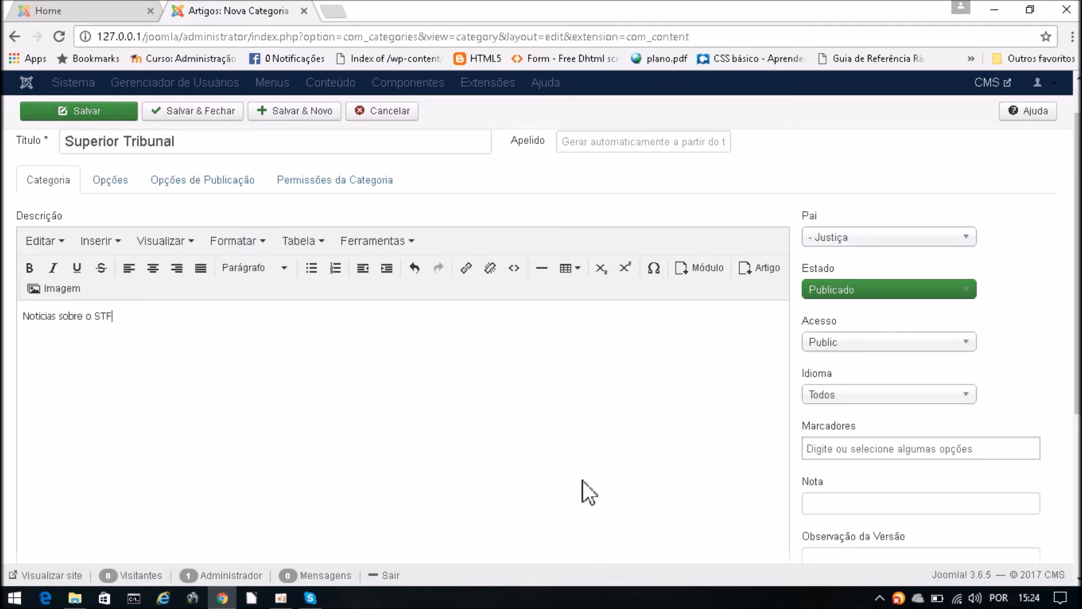
scroll(1048, 255, down, 2)
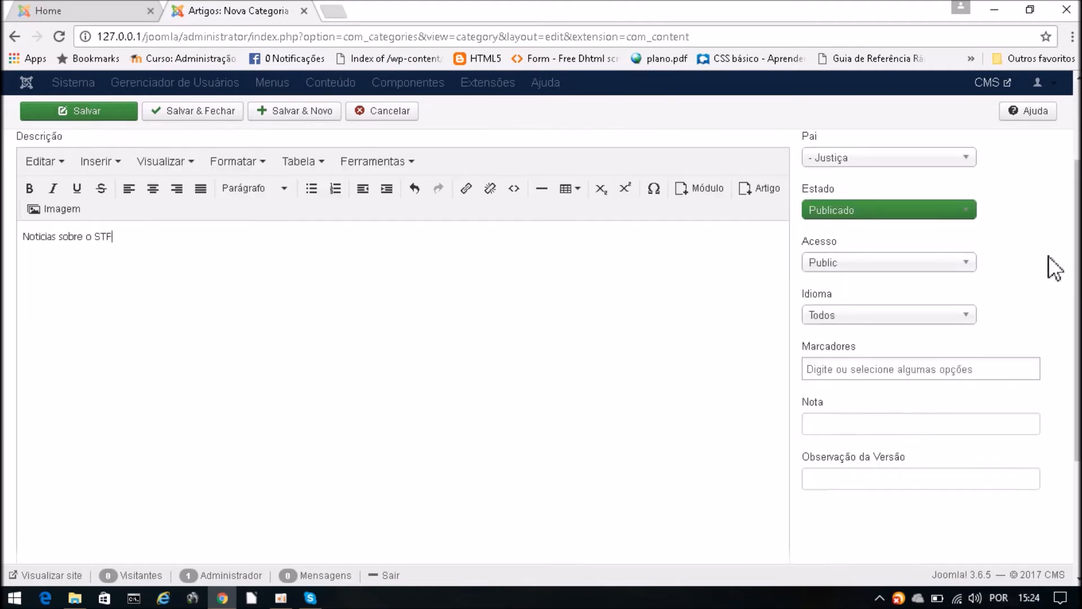
click(63, 10)
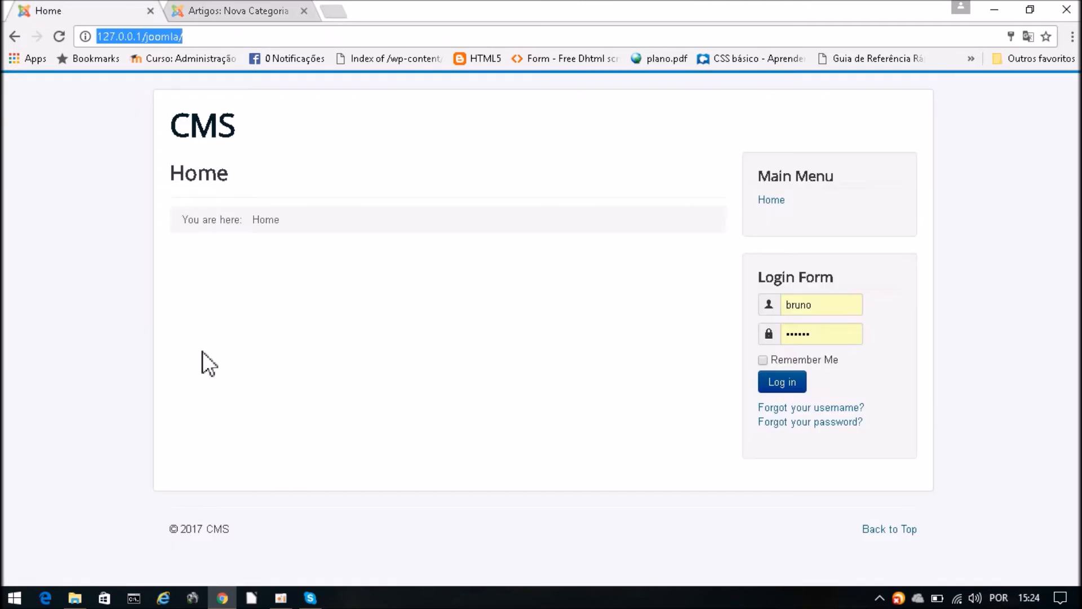
click(218, 12)
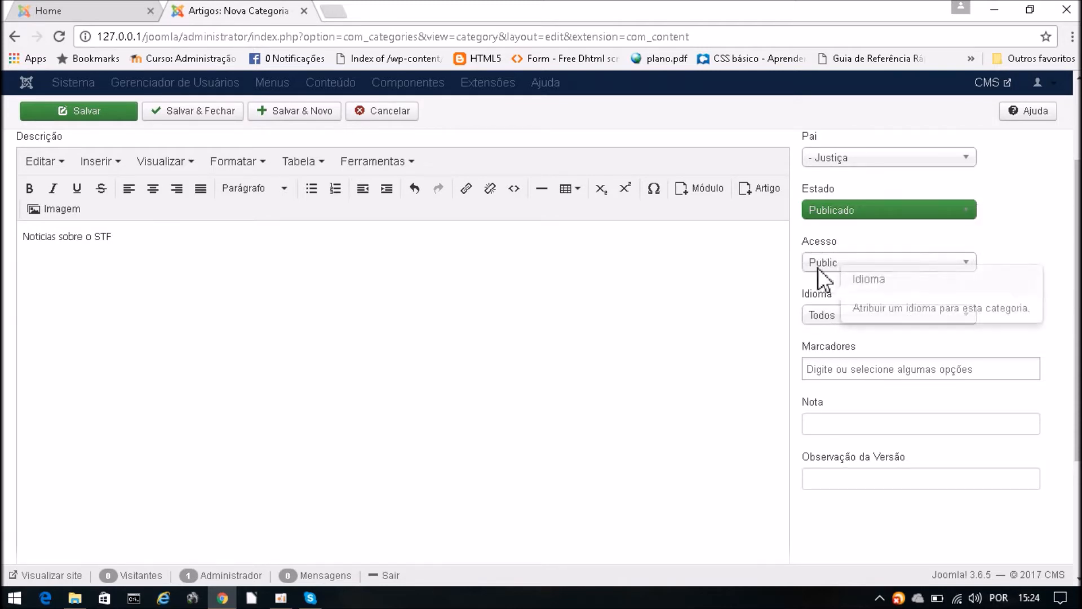
mouse_move(816, 245)
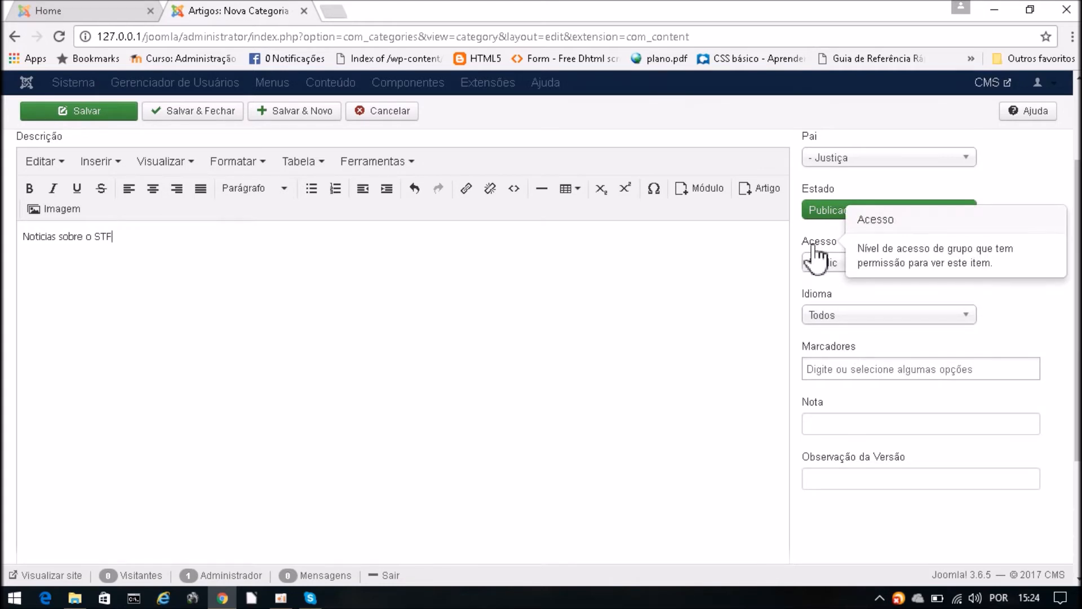
- Examine the address, main menu and login form on the site's public home page, and return to the category form
click(52, 8)
click(192, 36)
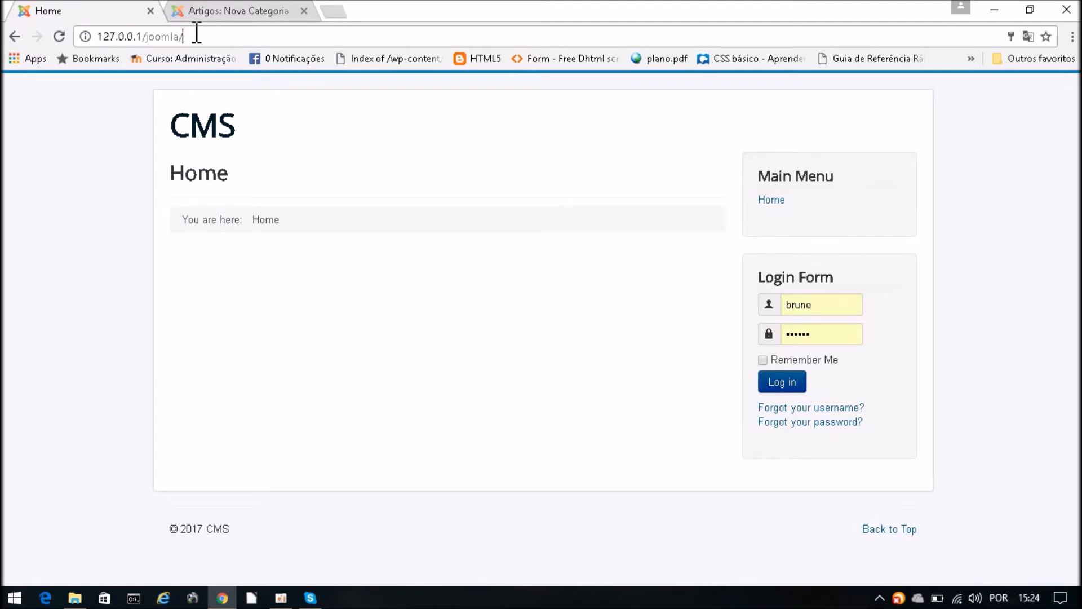
drag(97, 36, 190, 33)
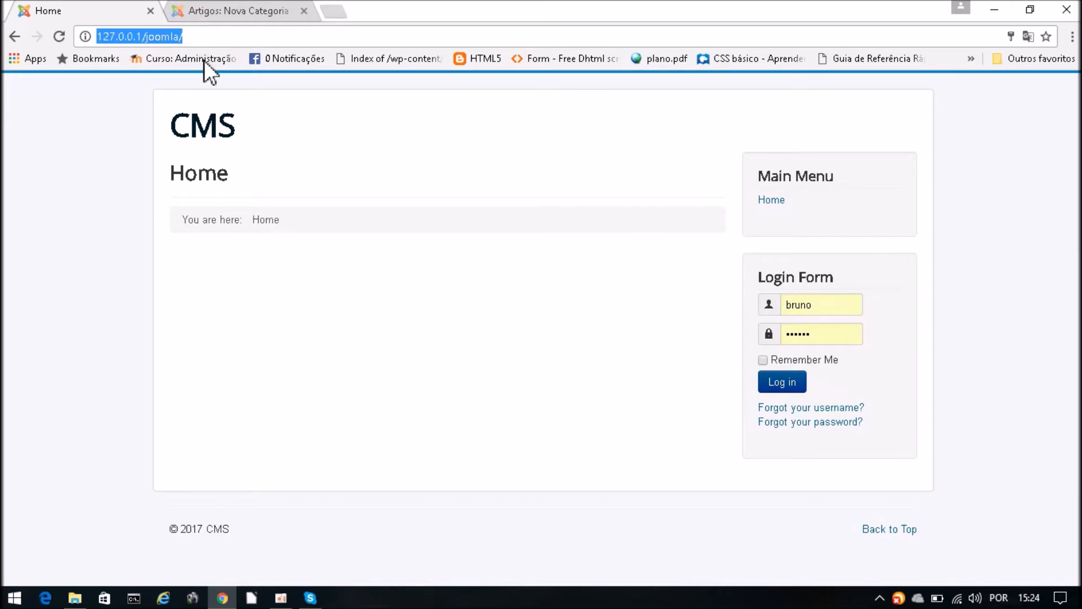
click(177, 38)
drag(866, 277, 754, 174)
click(706, 290)
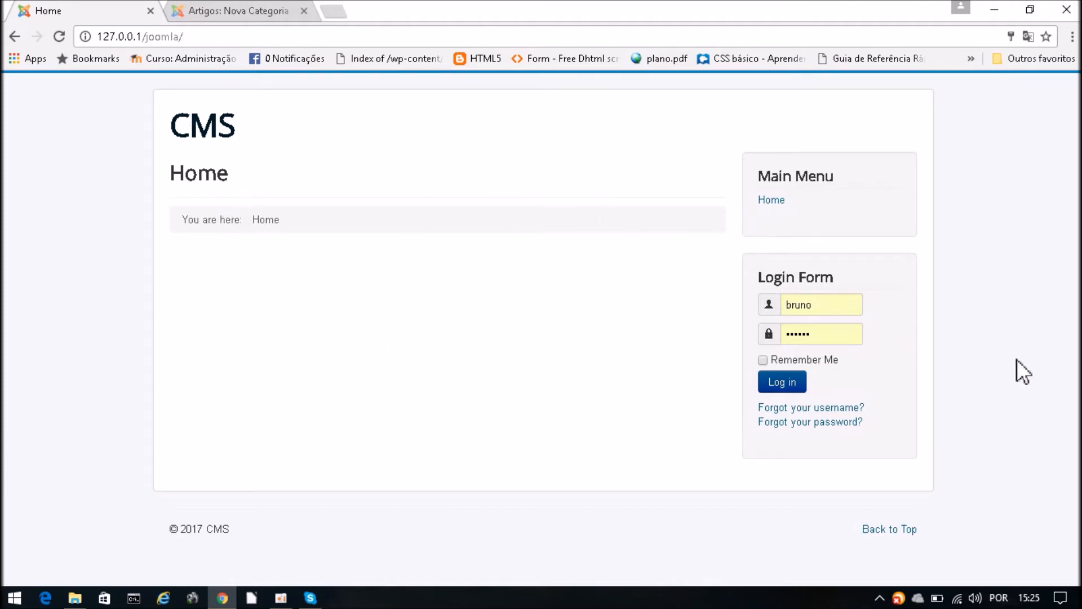
double_click(833, 306)
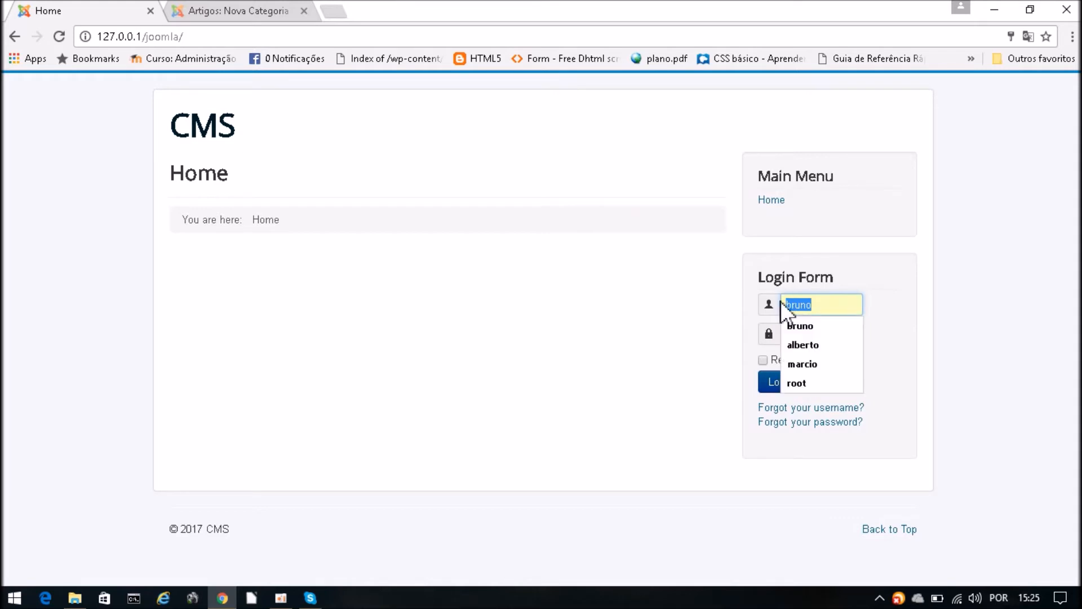
click(948, 304)
double_click(806, 306)
click(918, 350)
double_click(809, 332)
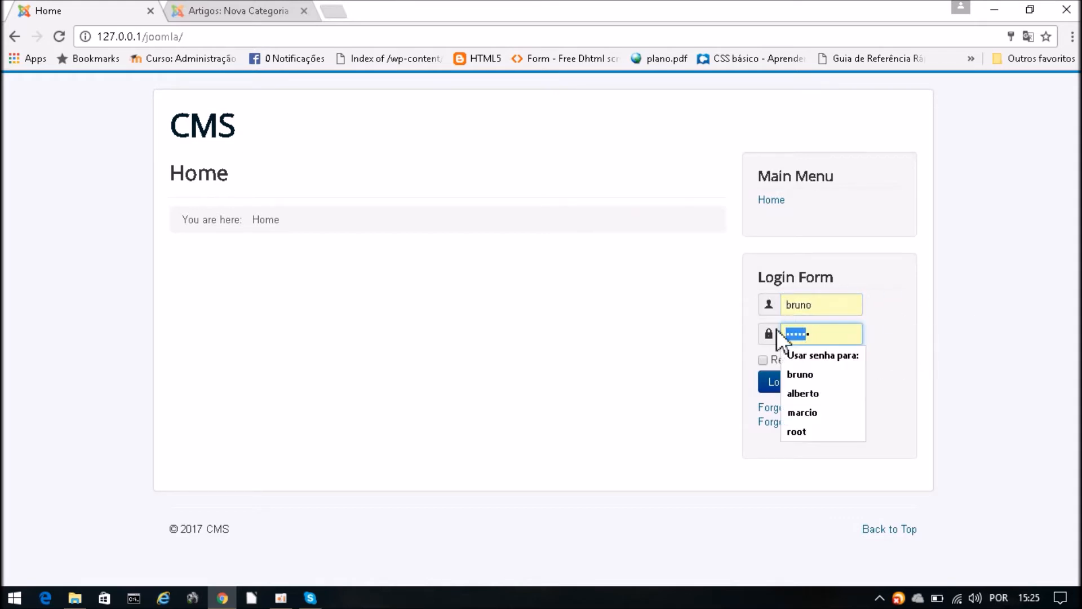
click(252, 10)
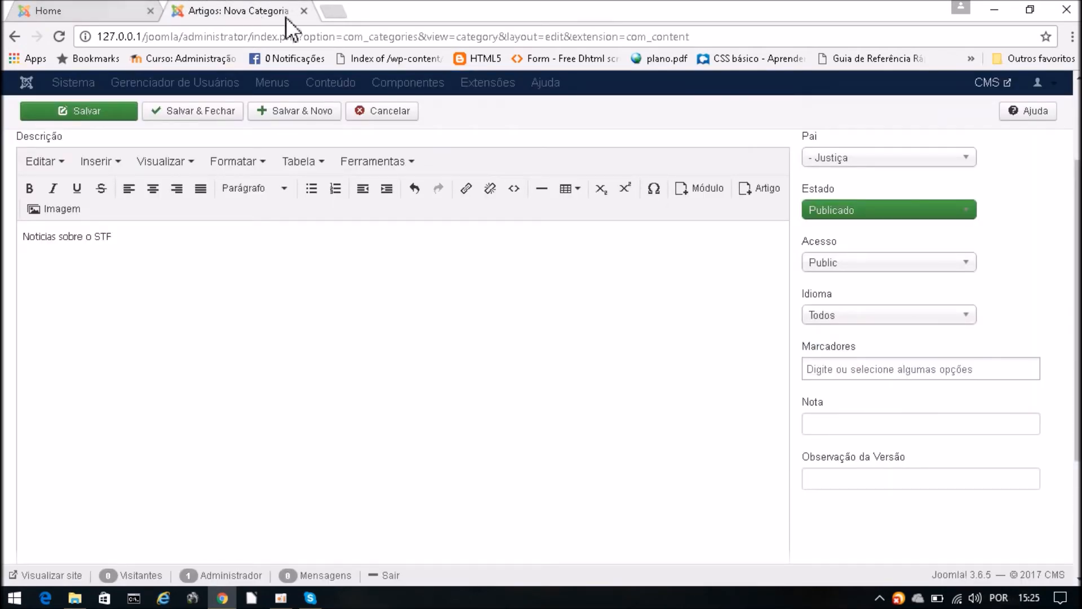
click(341, 15)
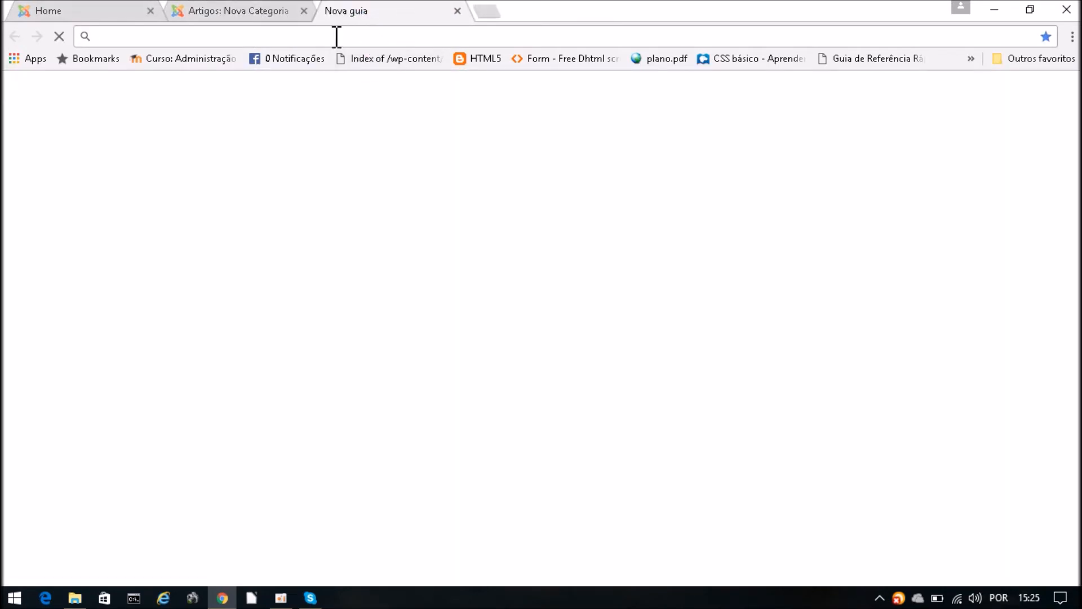
text(www.uol.com.br)
key(Return)
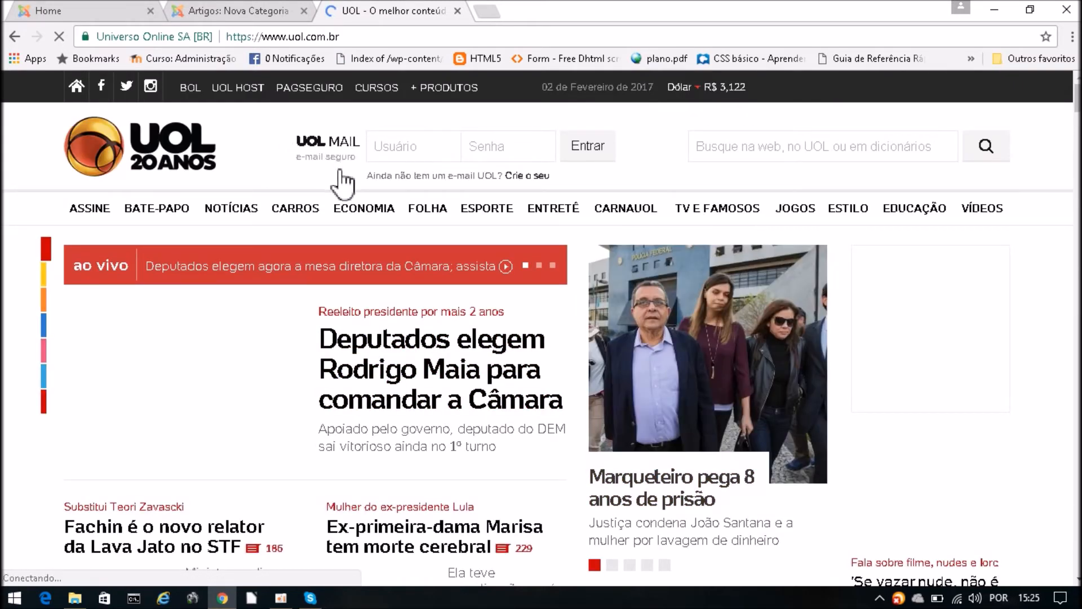
- Look through the UOL home page for news marked as exclusive to subscribers
scroll(671, 282, down, 15)
scroll(668, 272, down, 15)
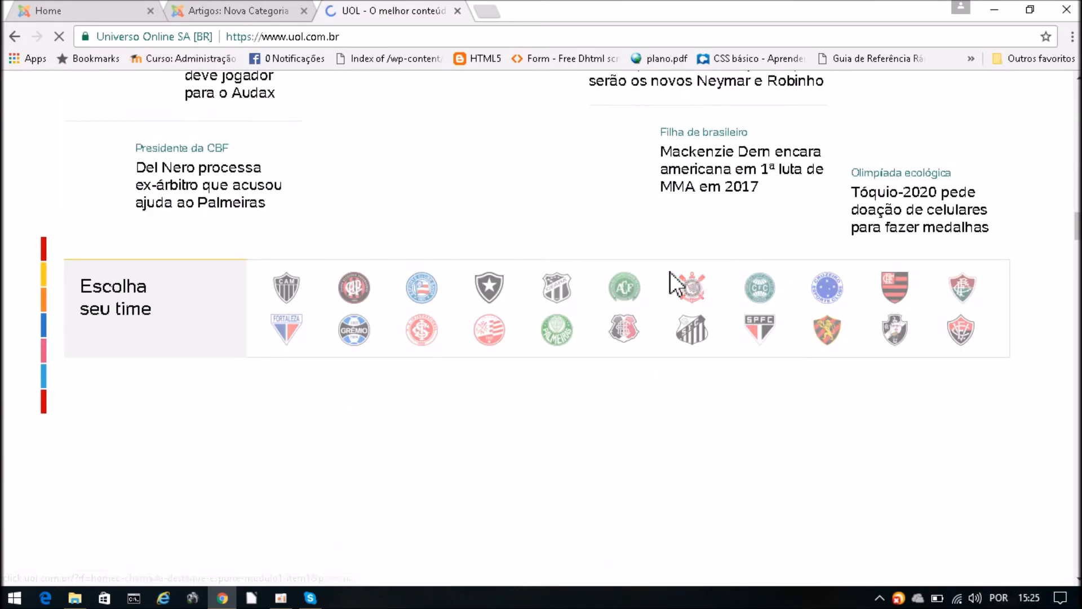
scroll(669, 276, down, 5)
scroll(673, 279, down, 8)
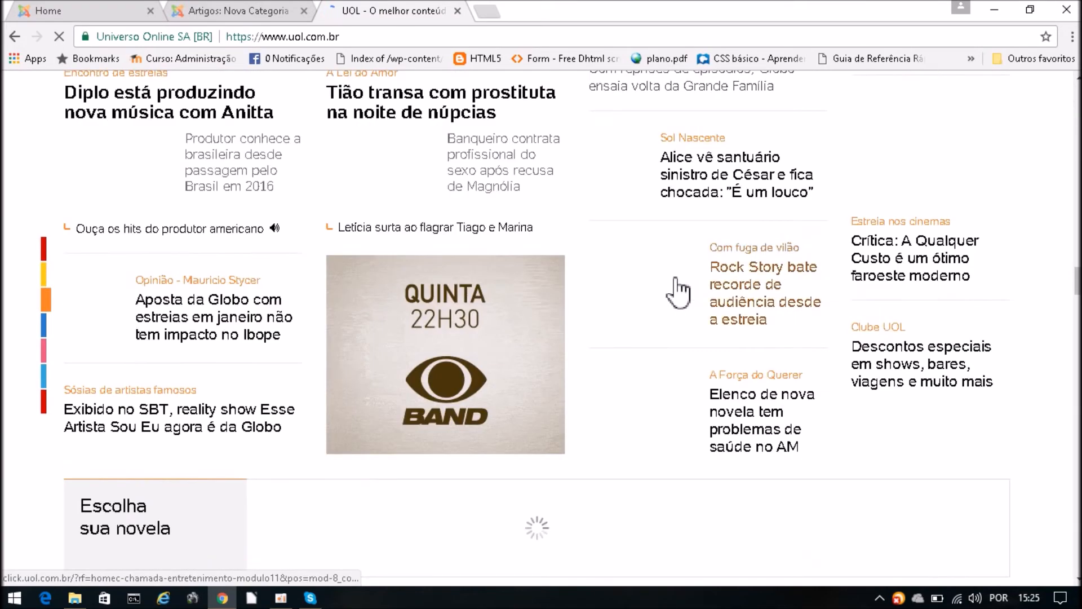
scroll(676, 279, down, 12)
middle_click(681, 283)
scroll(680, 282, down, 2)
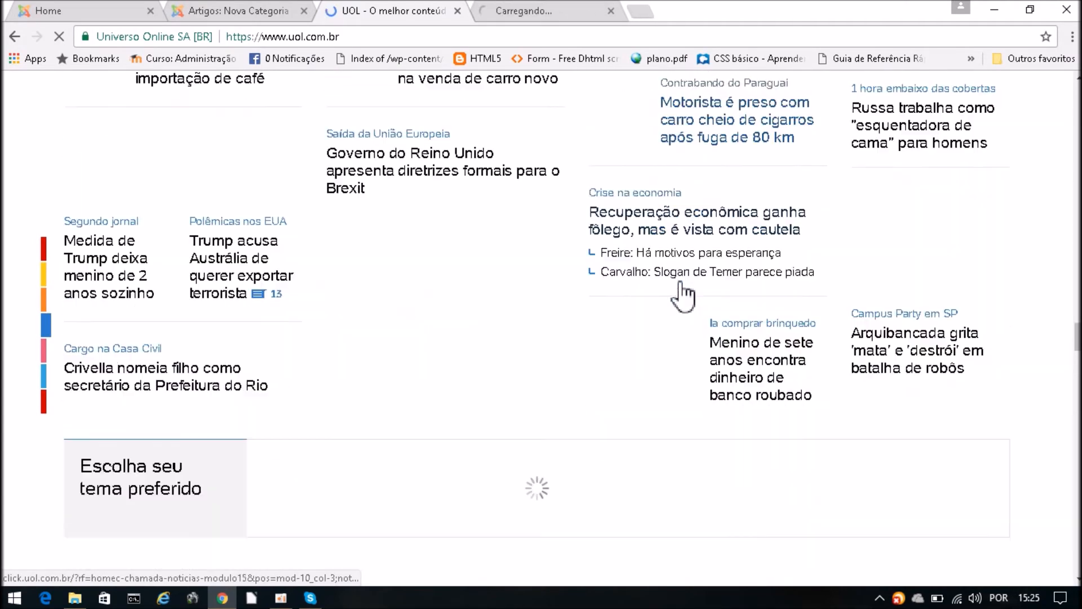
scroll(680, 283, down, 5)
scroll(681, 282, down, 6)
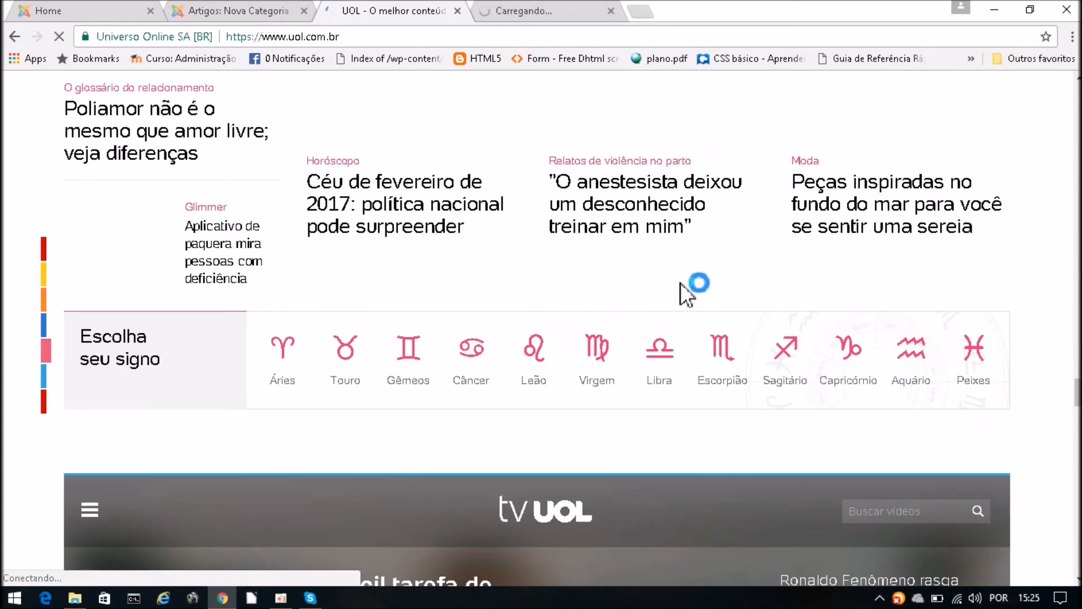
scroll(681, 282, up, 13)
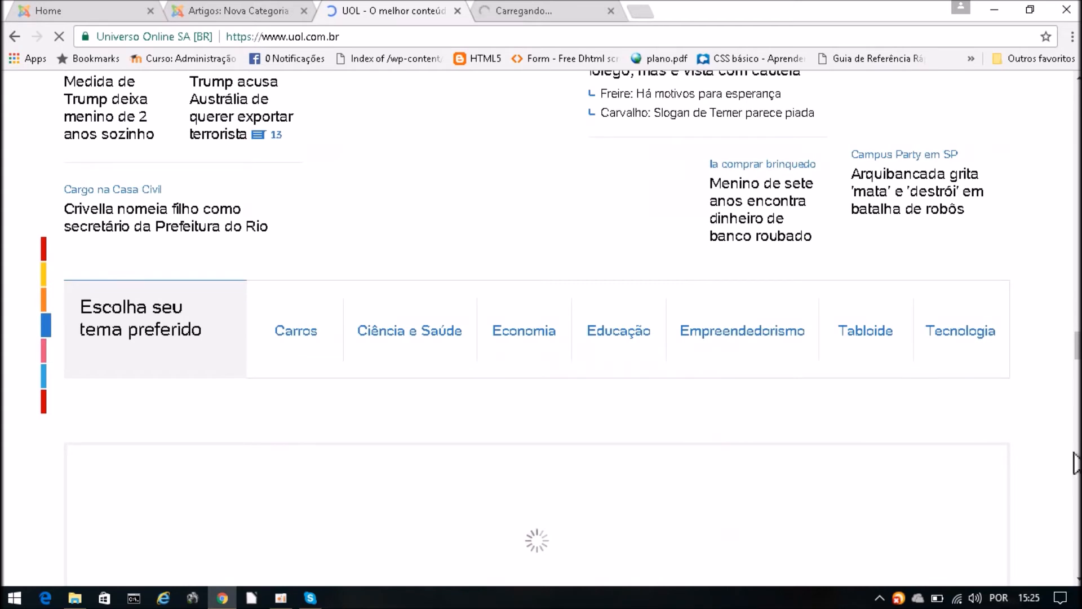
click(1076, 369)
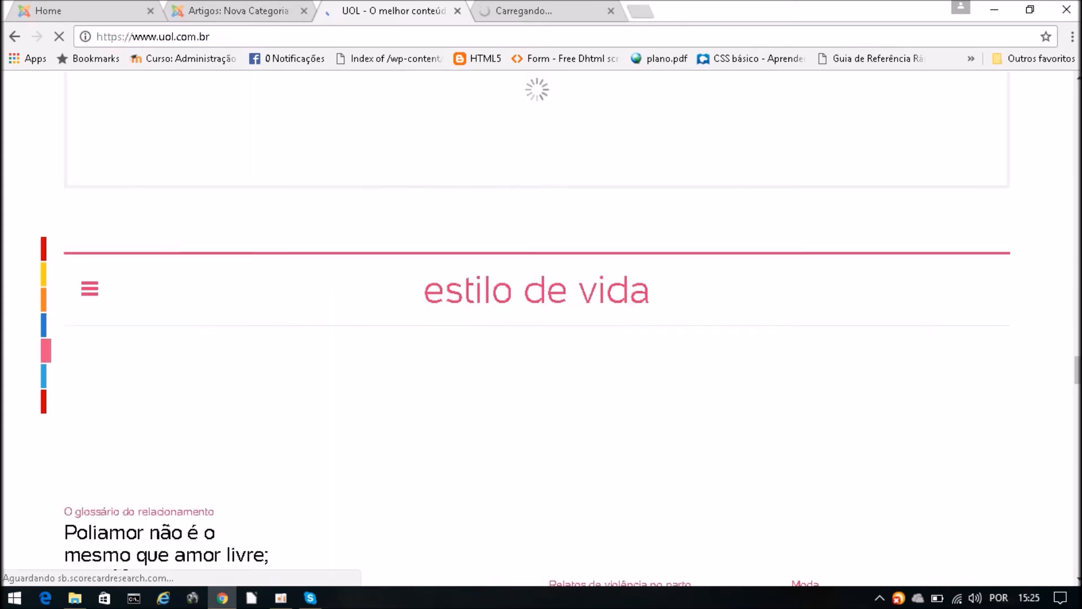
drag(1079, 370, 1079, 360)
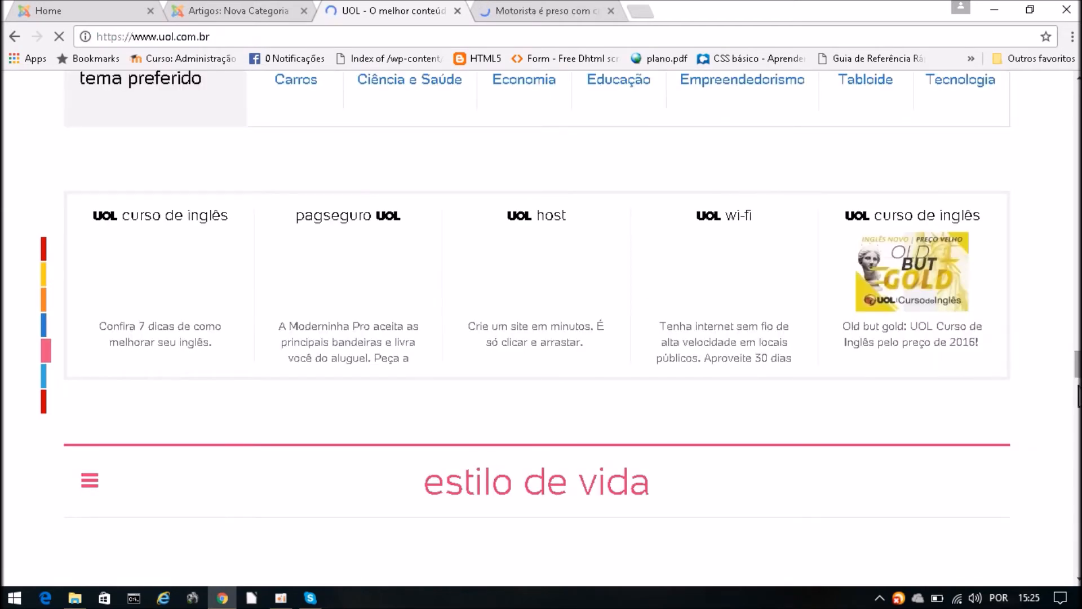
drag(1077, 370, 1077, 454)
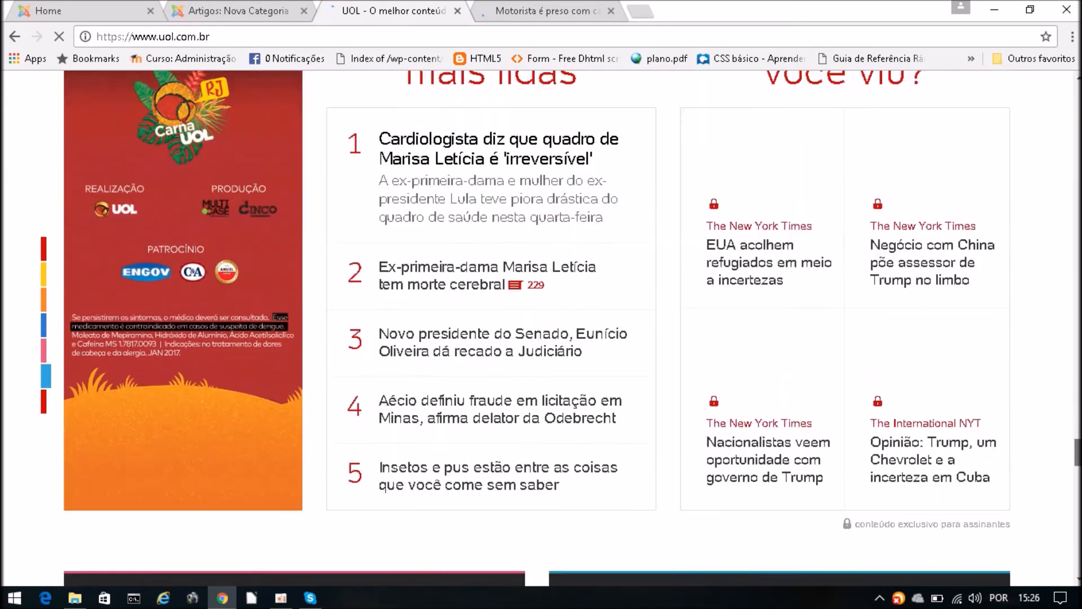
- Open the subscriber-only article "Negócio com China põe assessor de Trump no limbo" to view its access restriction
click(883, 220)
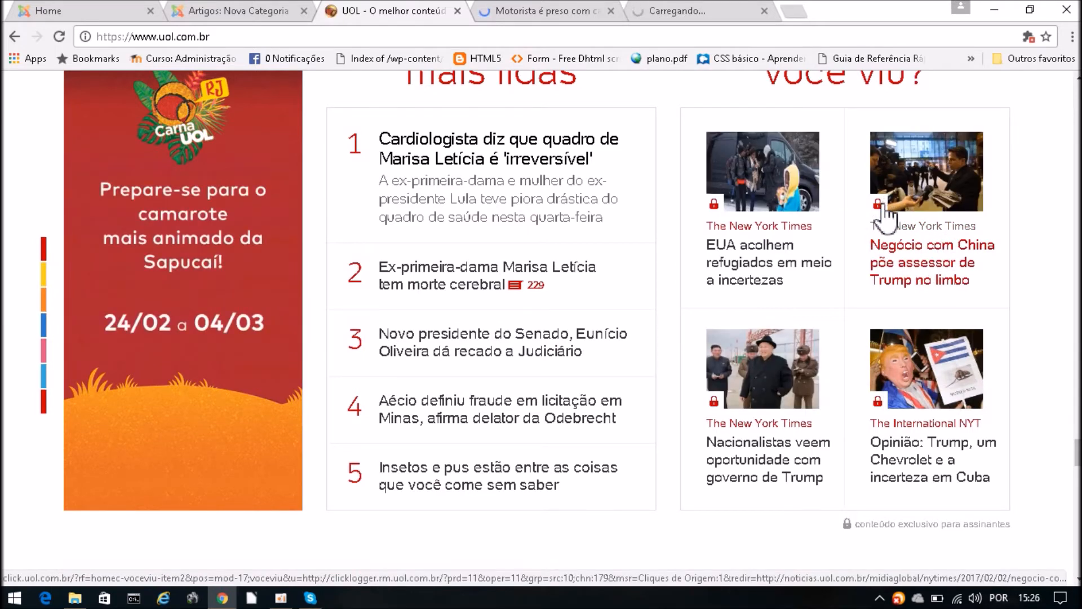
click(907, 246)
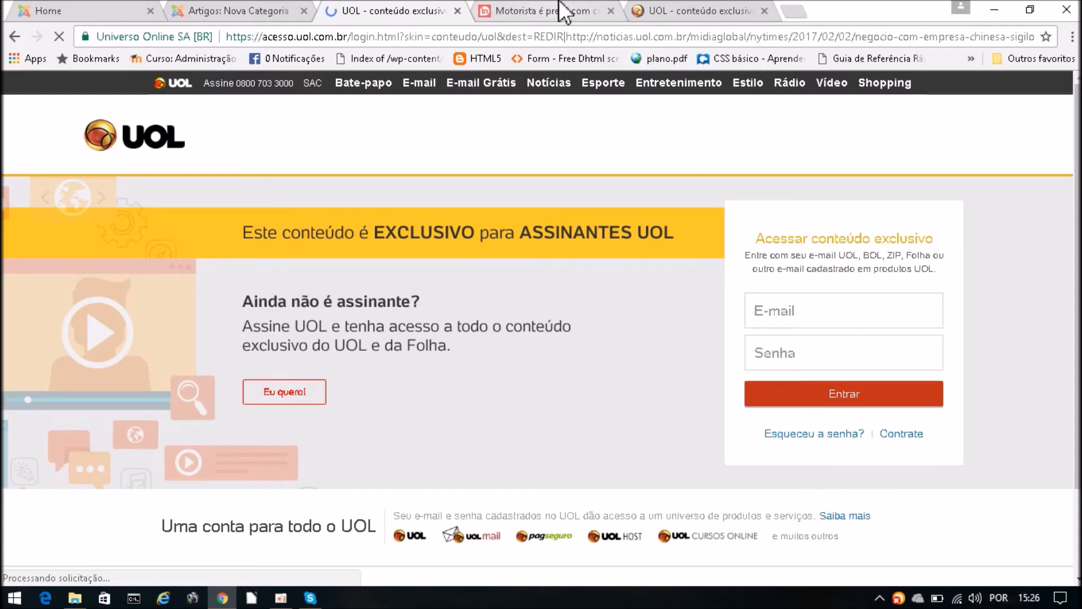
- Examine the username and password fields of the public home page's login form, and return to the category form
click(272, 10)
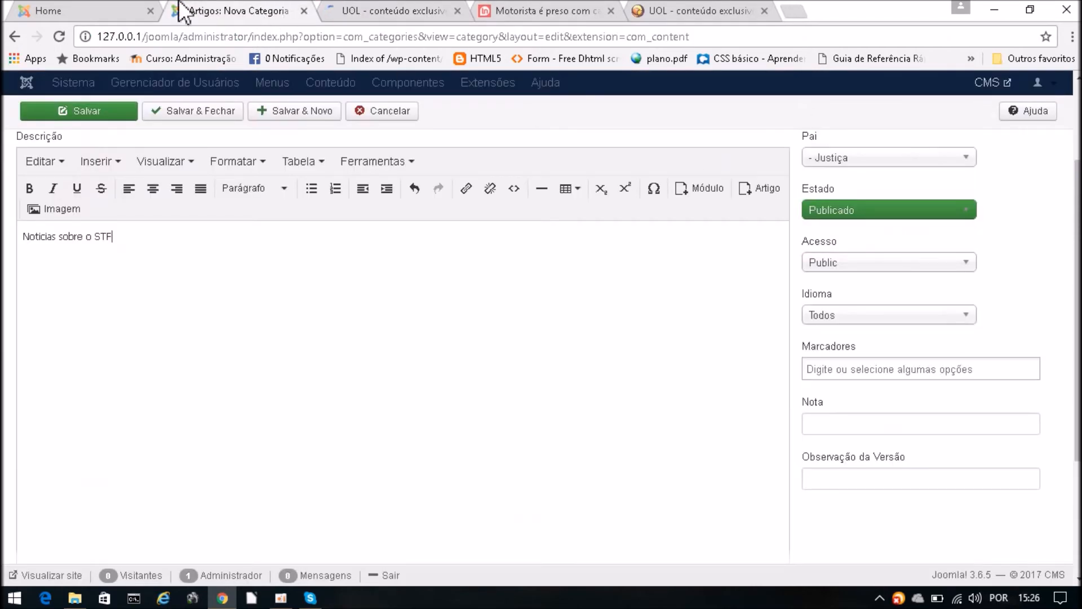
click(109, 11)
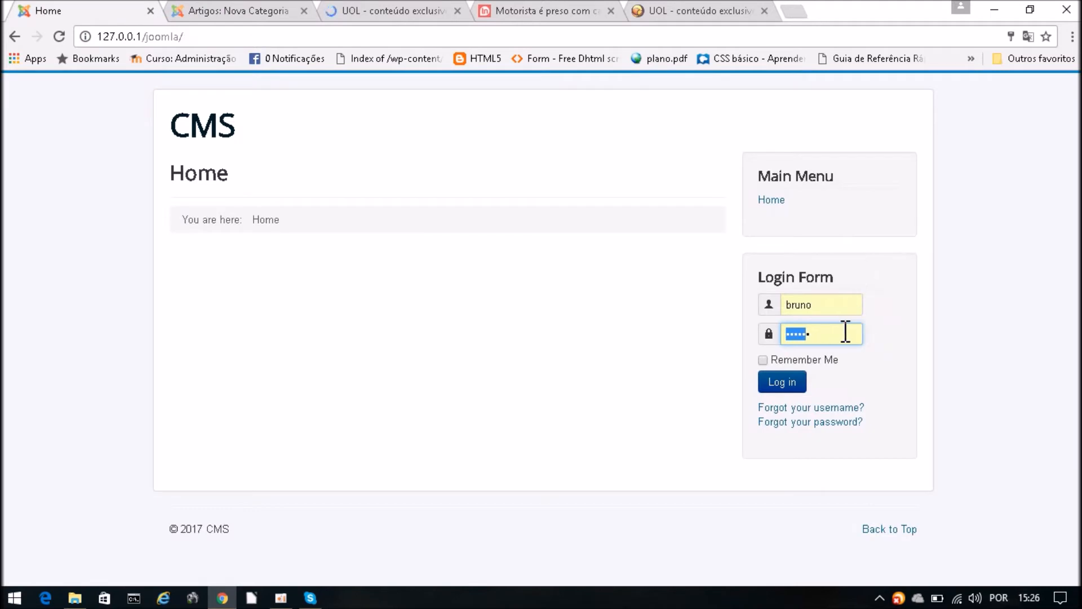
drag(841, 308, 751, 302)
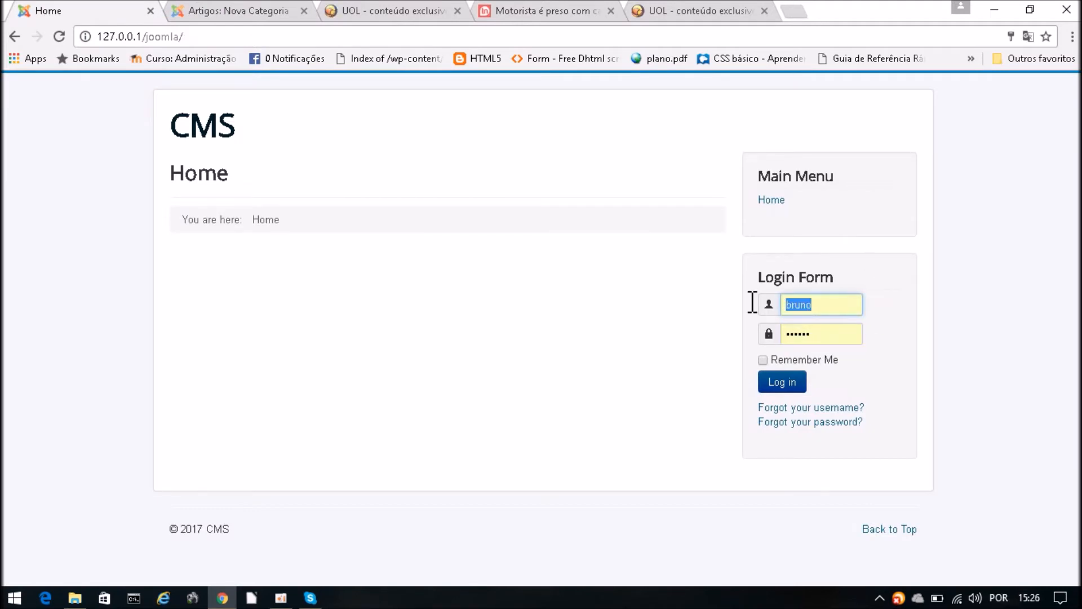
click(809, 307)
click(949, 301)
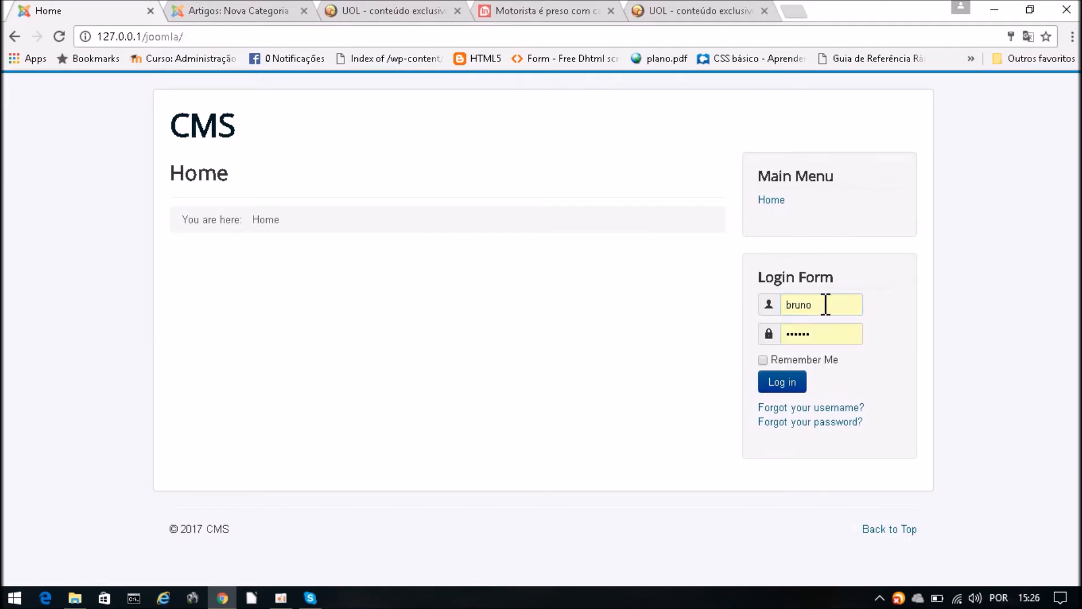
drag(834, 308, 790, 300)
click(212, 4)
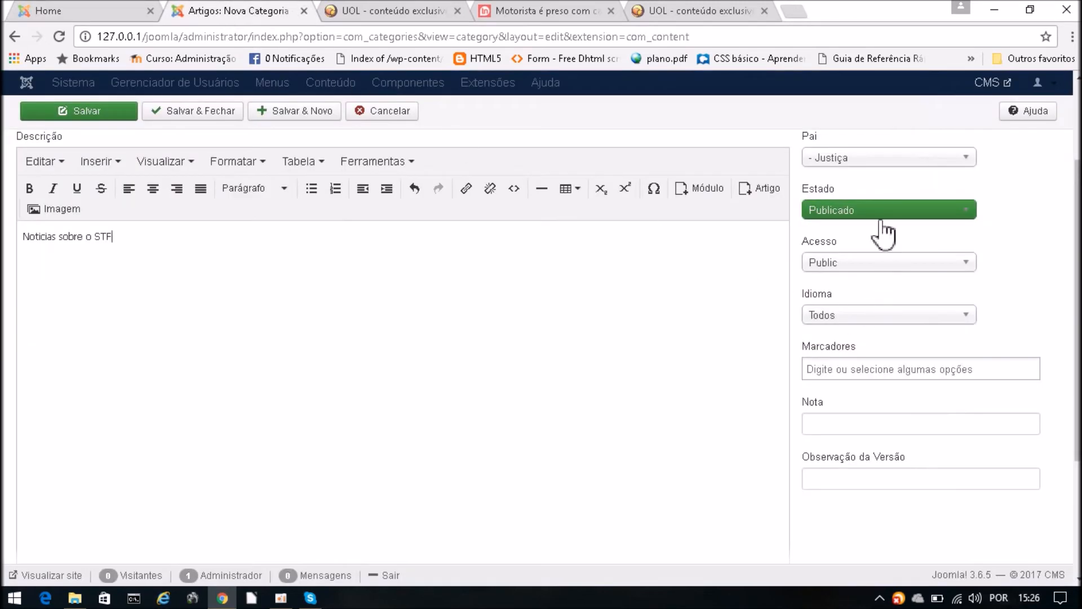
- Review the access levels available for the new category, and check the public home page again
click(845, 264)
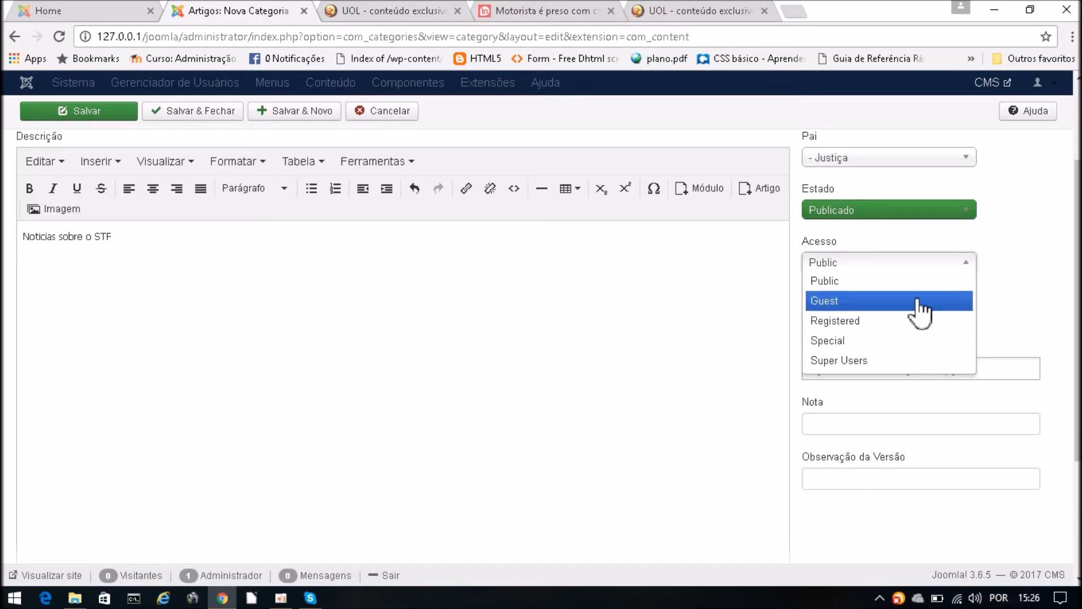
click(1022, 267)
click(840, 262)
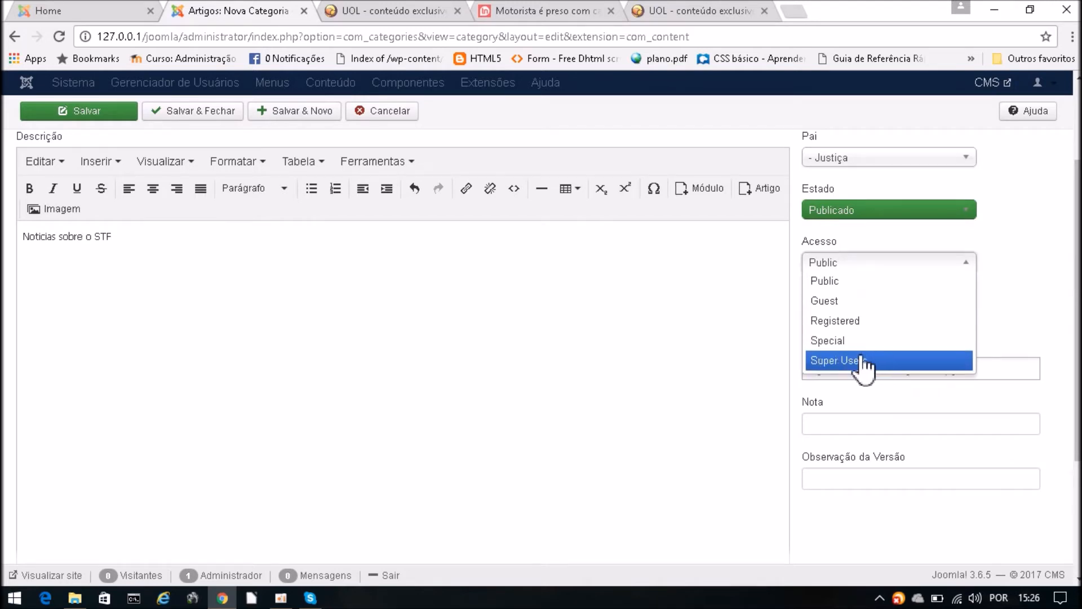
click(1016, 272)
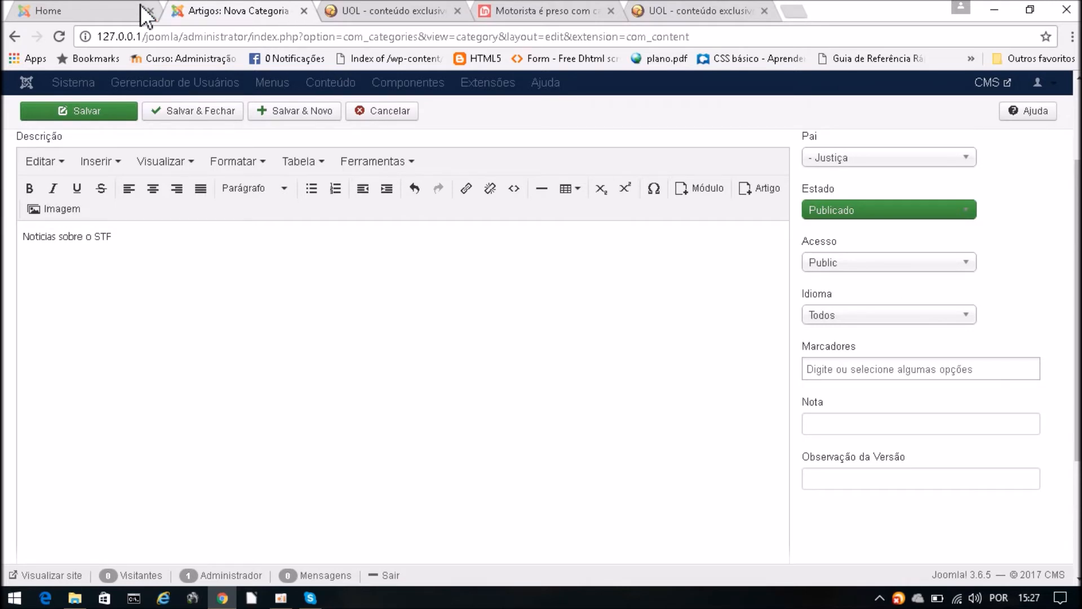
click(121, 6)
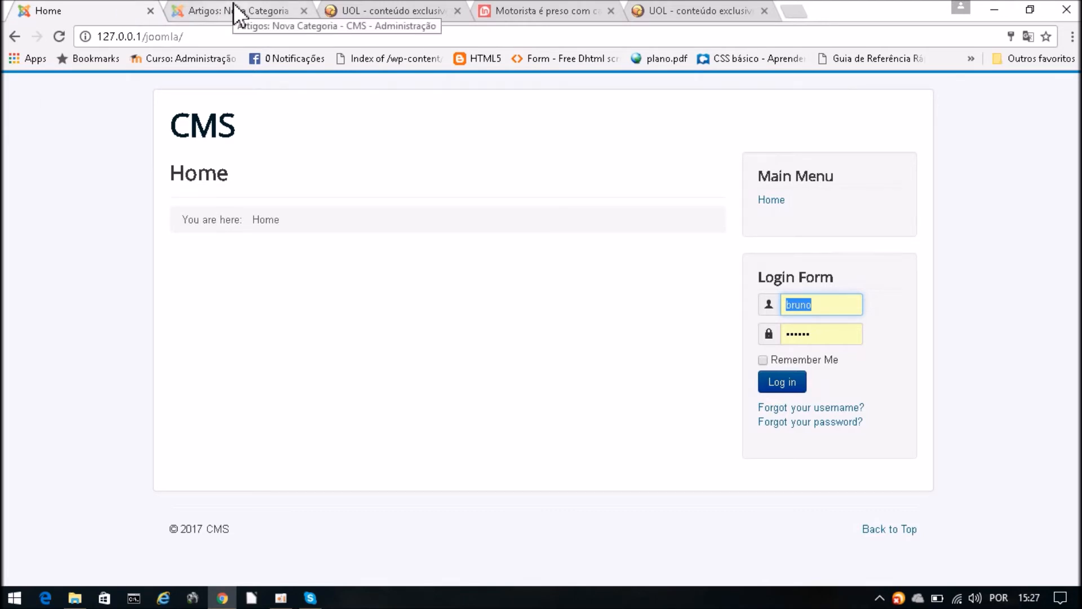
click(233, 11)
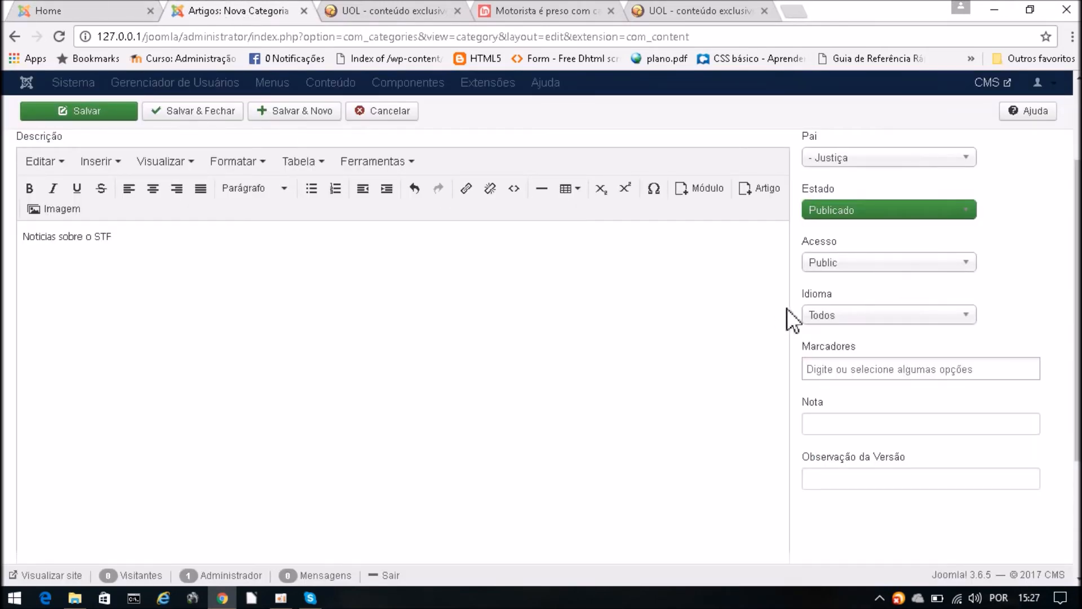
- Keep Todos as the category's language and look over its tags, note and version note fields
click(826, 315)
click(822, 335)
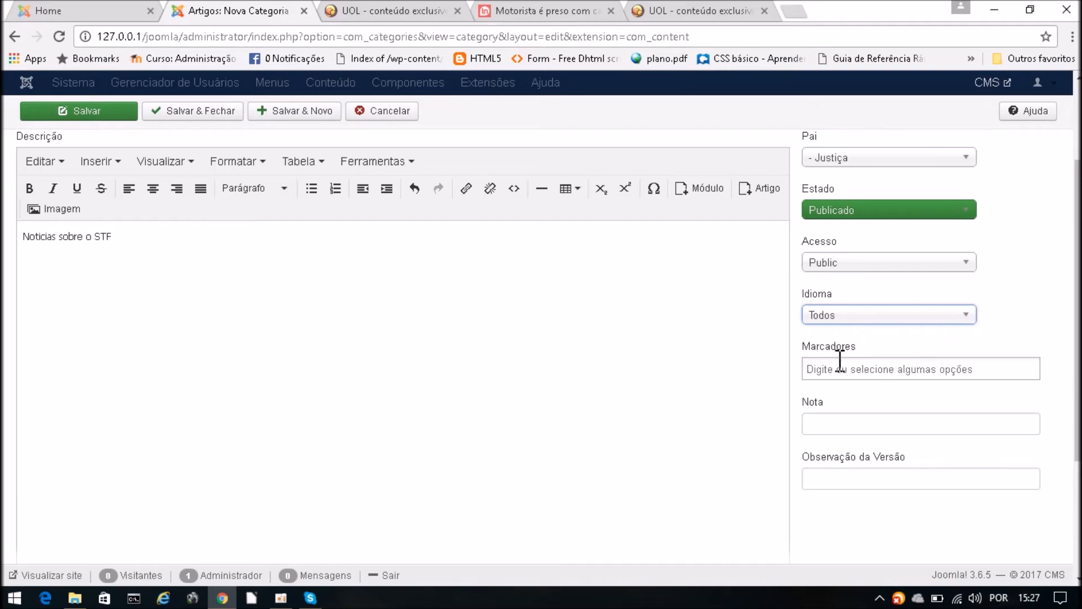
mouse_move(809, 414)
mouse_move(856, 462)
- Review the completed category form, save the Superior Tribunal category under Justiça and close it
scroll(160, 294, up, 2)
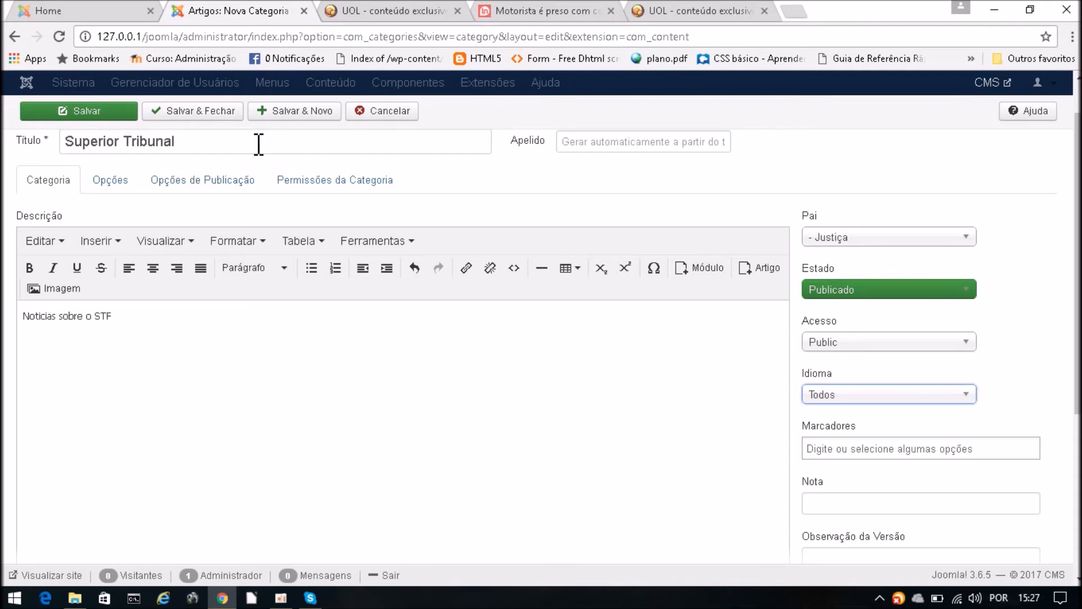
click(866, 504)
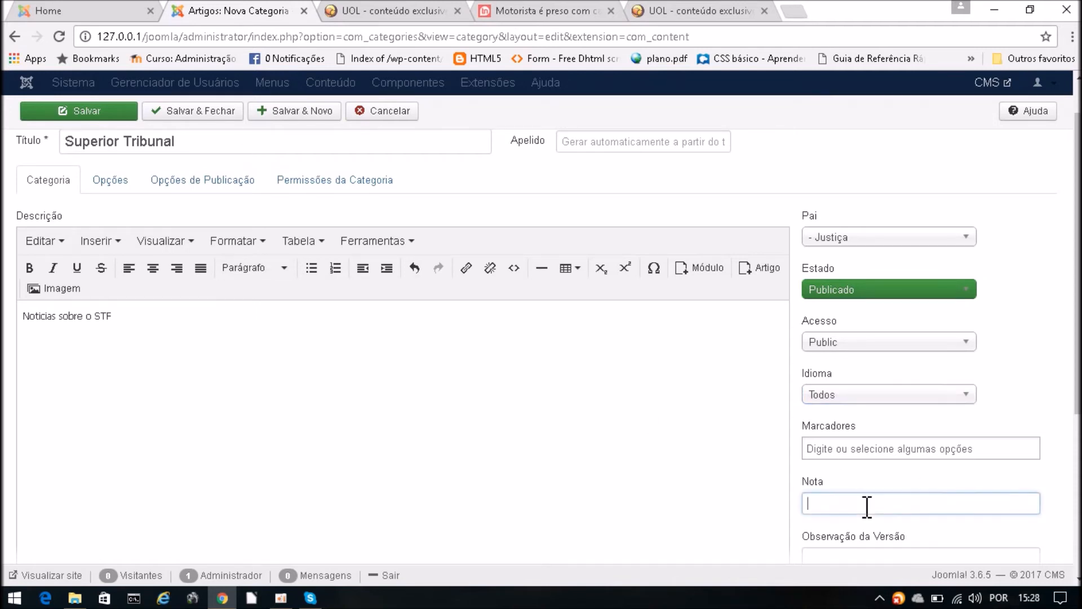
scroll(932, 488, down, 4)
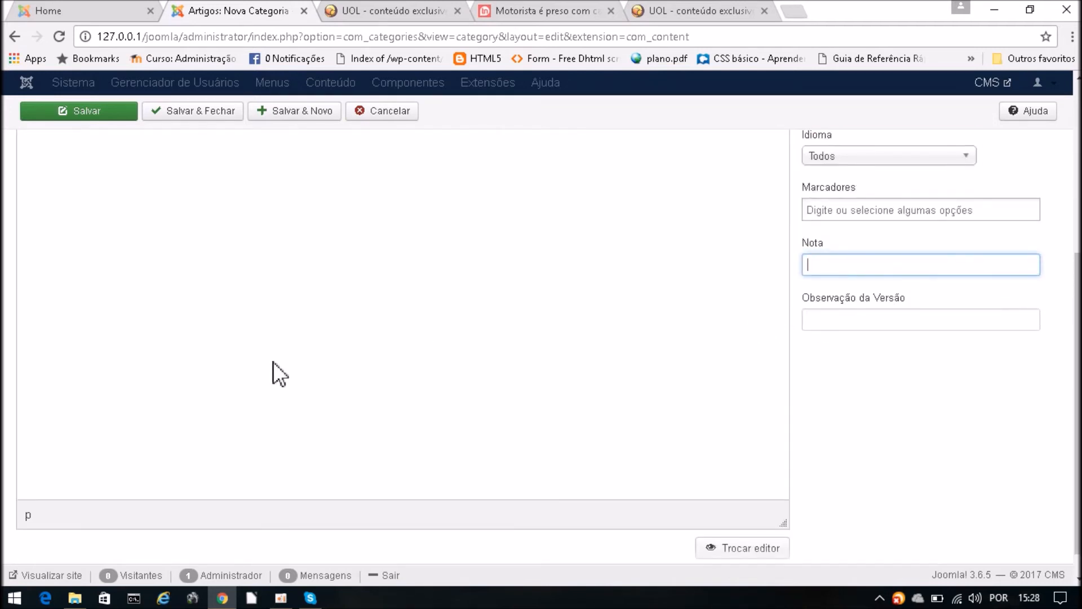
scroll(274, 360, up, 5)
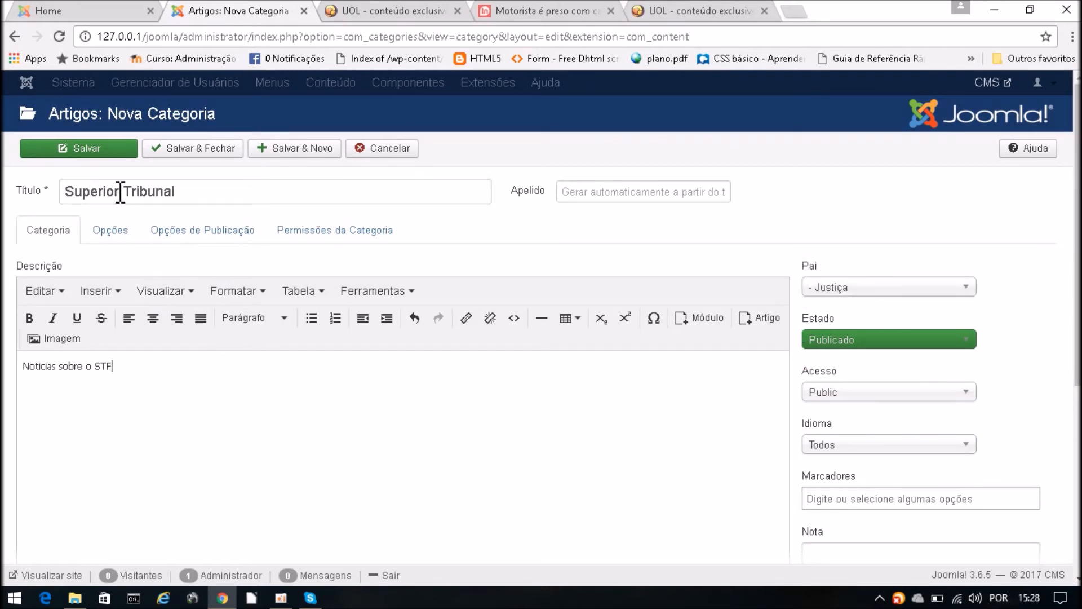
click(93, 155)
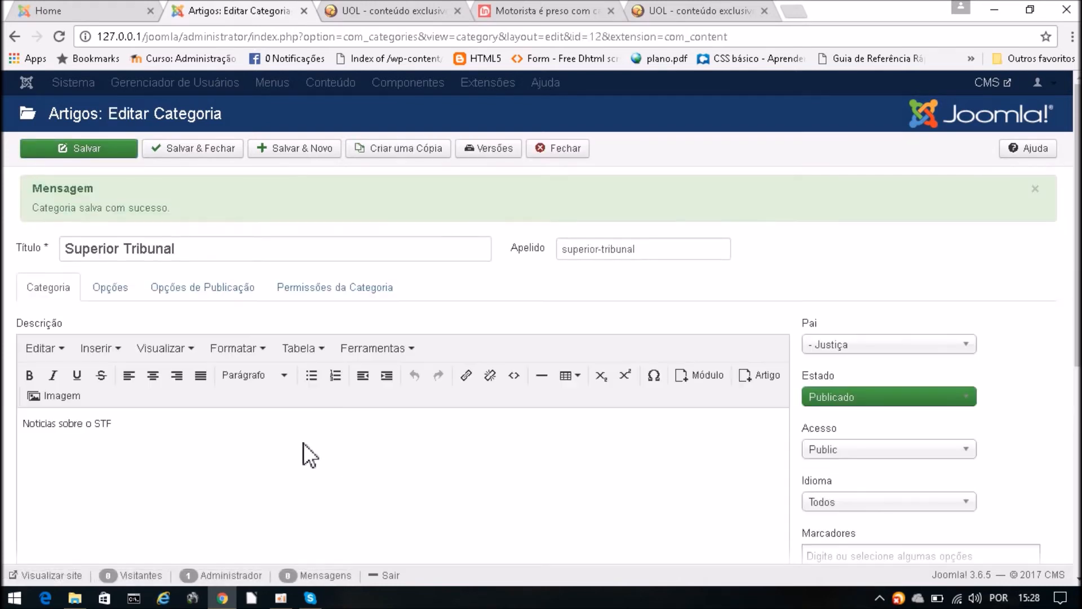
click(563, 149)
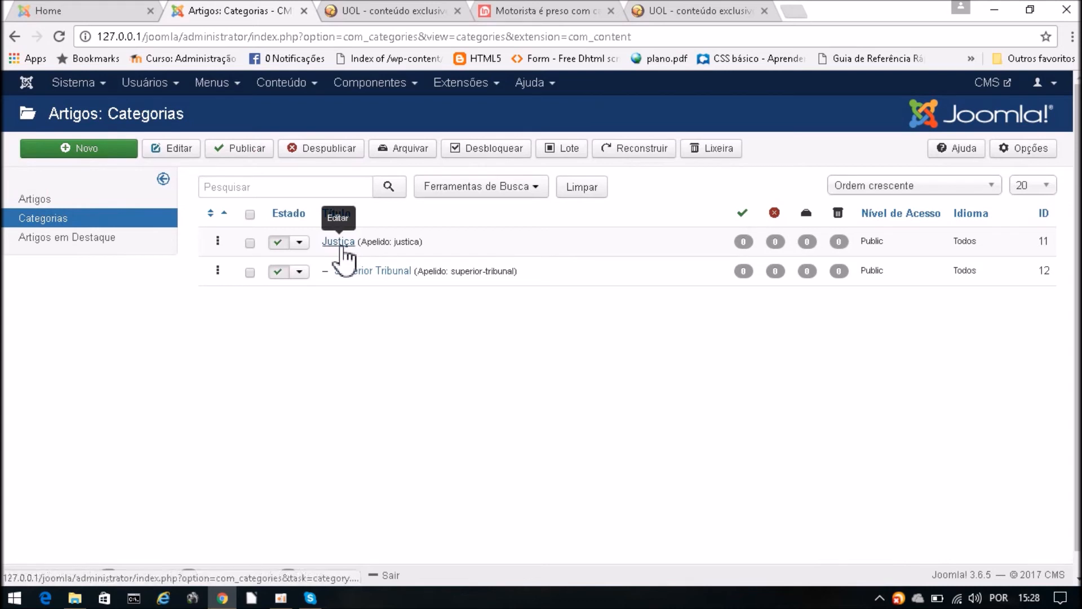
- Check Superior Tribunal's place under Justiça in the category list, open it to view its settings, and close it
drag(329, 272, 324, 272)
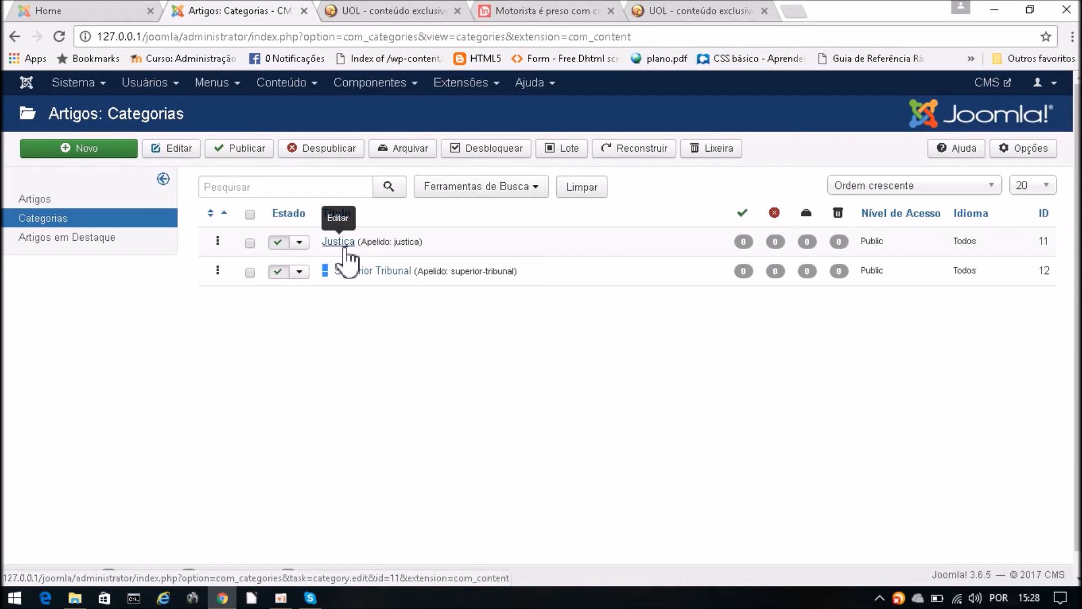
click(376, 273)
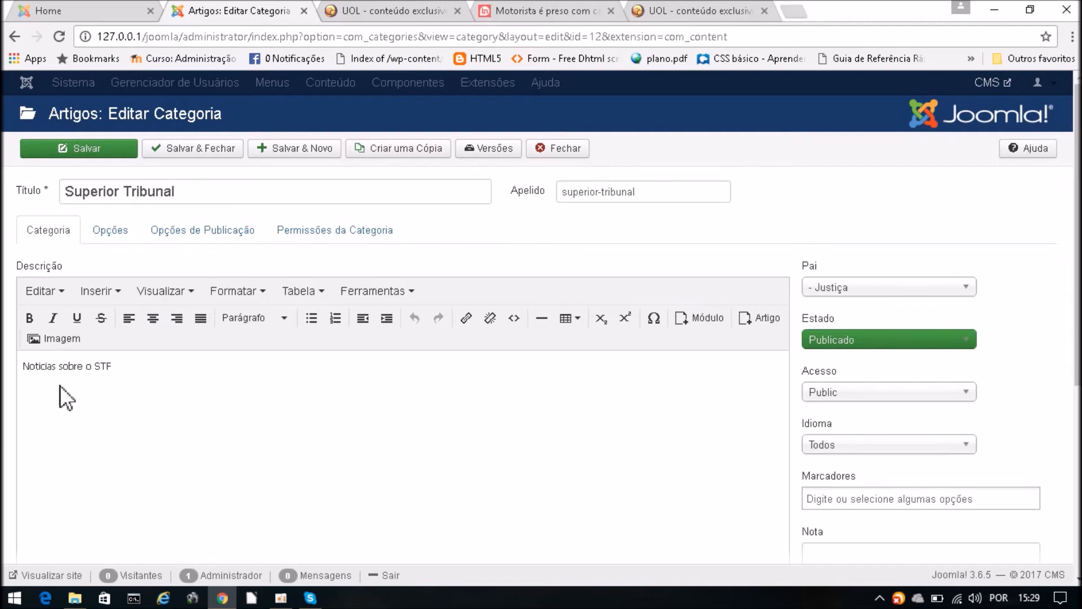
click(557, 150)
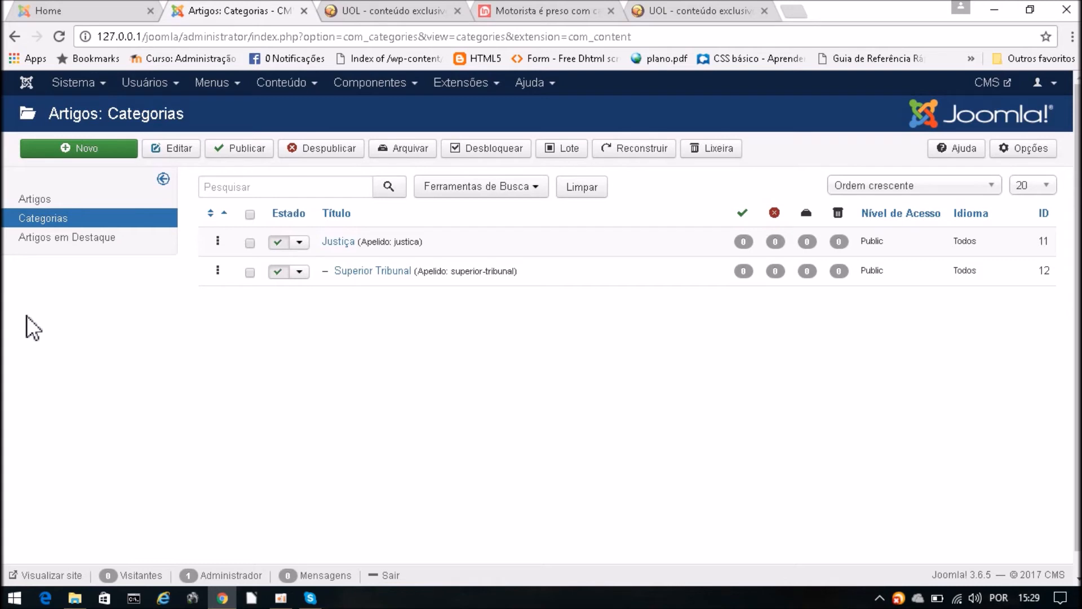
- Go back to the administration control panel and close the UOL and news browser tabs
click(27, 85)
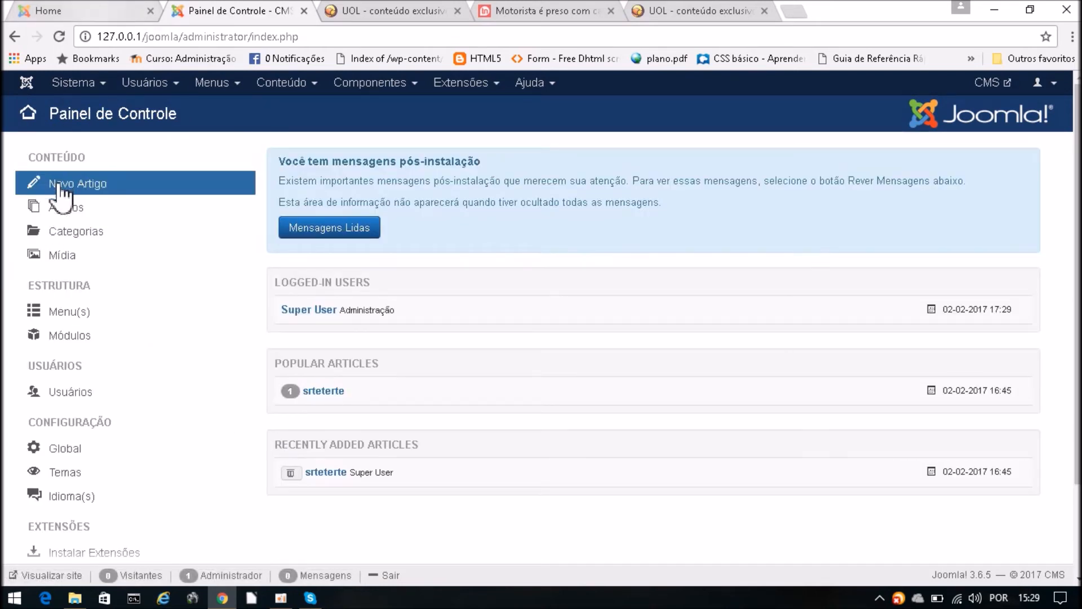
click(443, 16)
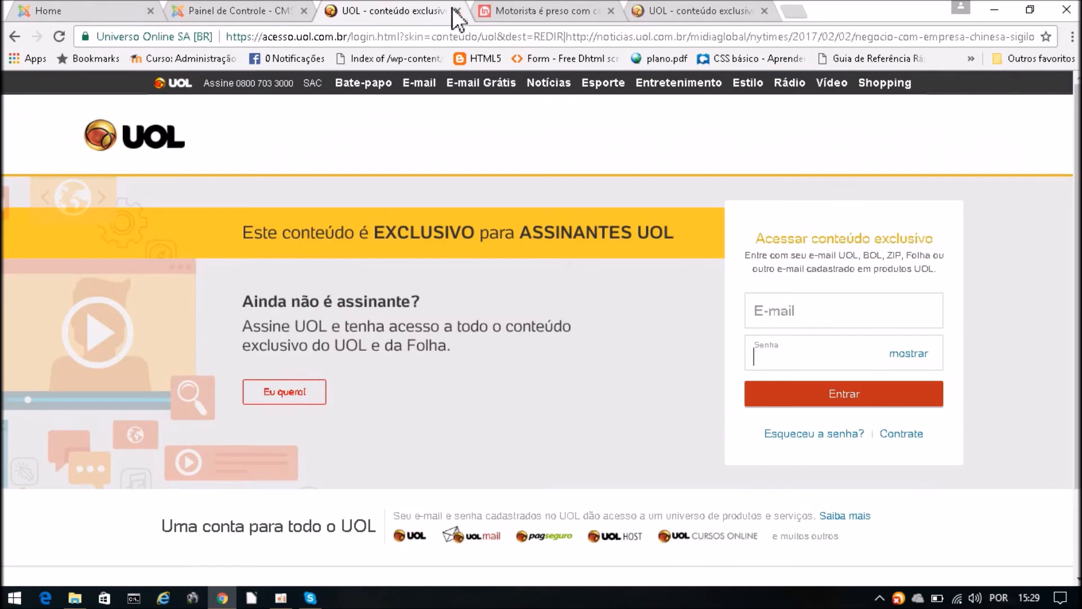
click(457, 10)
click(458, 11)
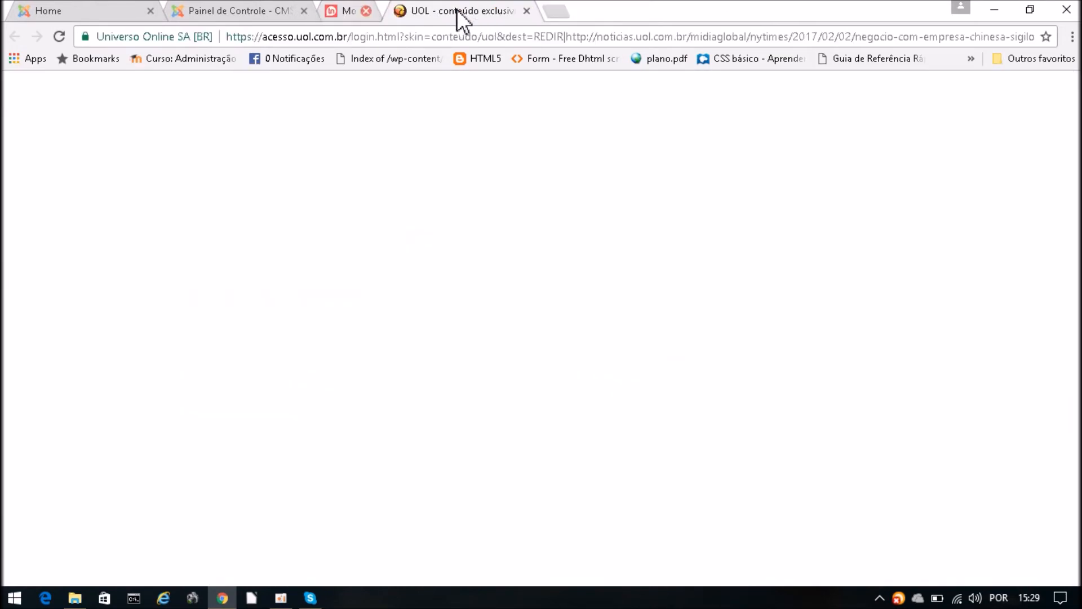
click(457, 11)
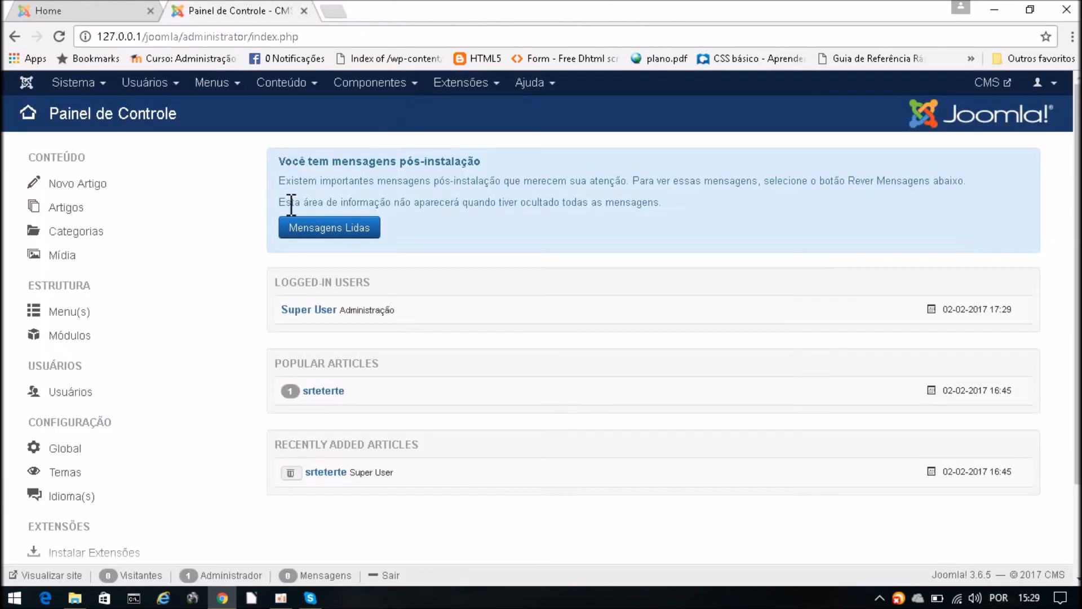
- Start a new article from the control panel, glancing at the public home page along the way
click(116, 11)
click(249, 10)
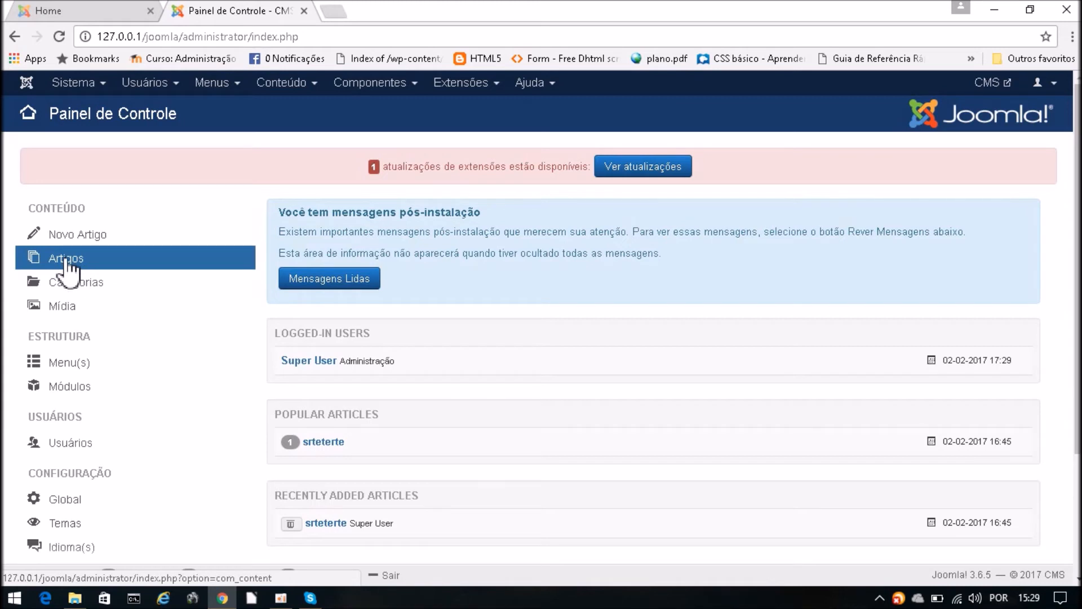
click(95, 236)
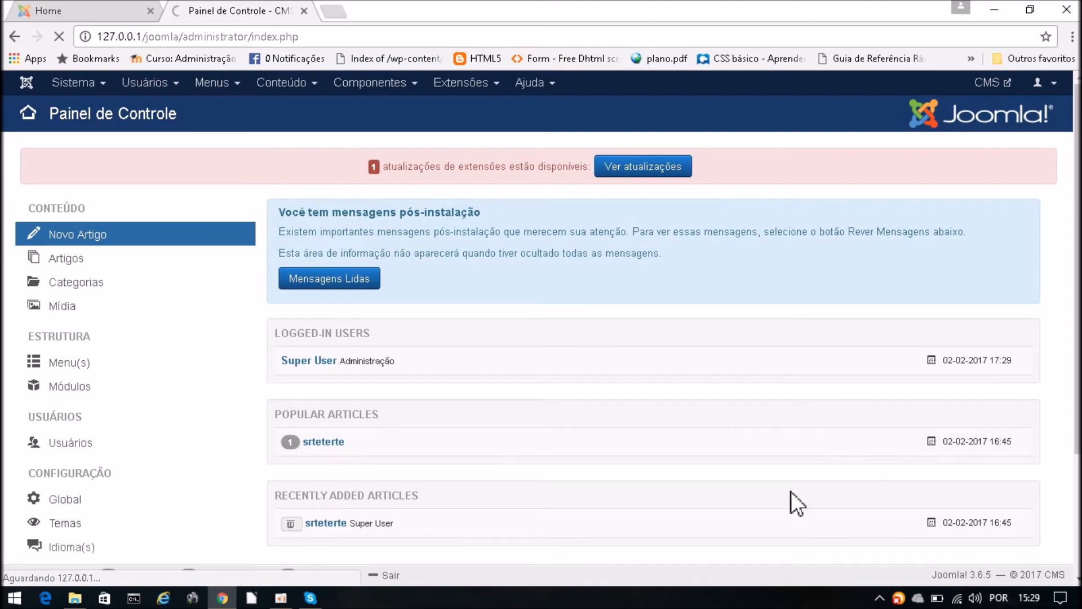
click(72, 9)
click(222, 10)
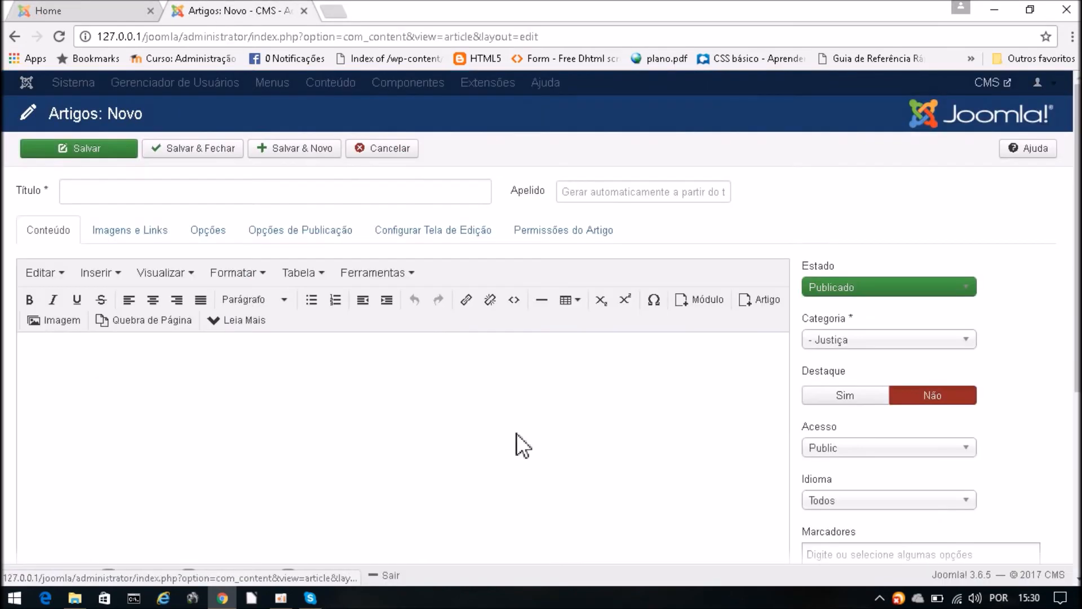
- Compare the public home page with the new article form, and look through the form's content and publishing fields
click(29, 6)
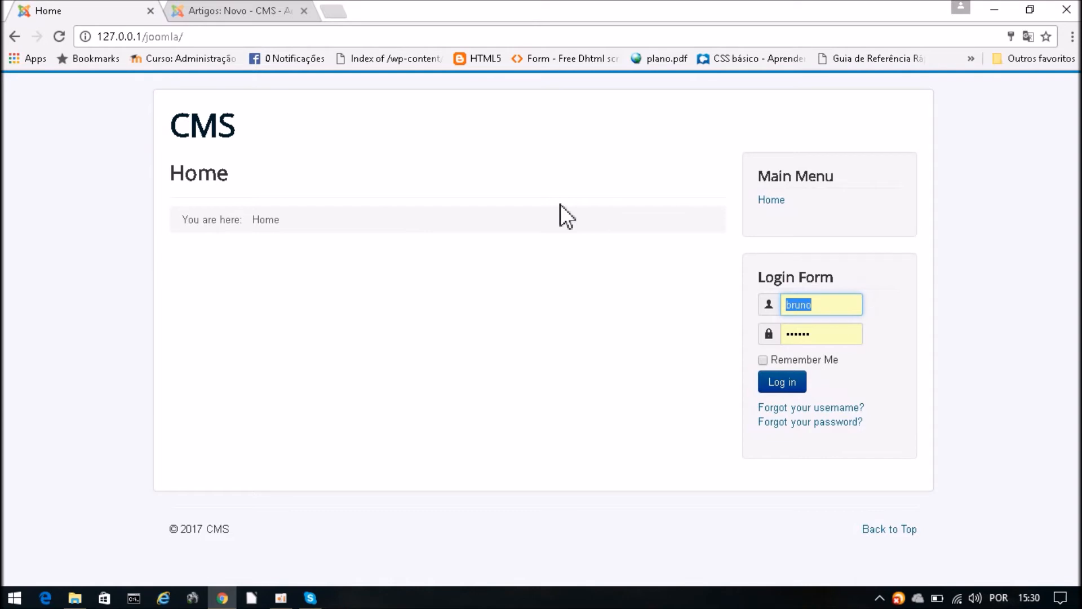
click(243, 12)
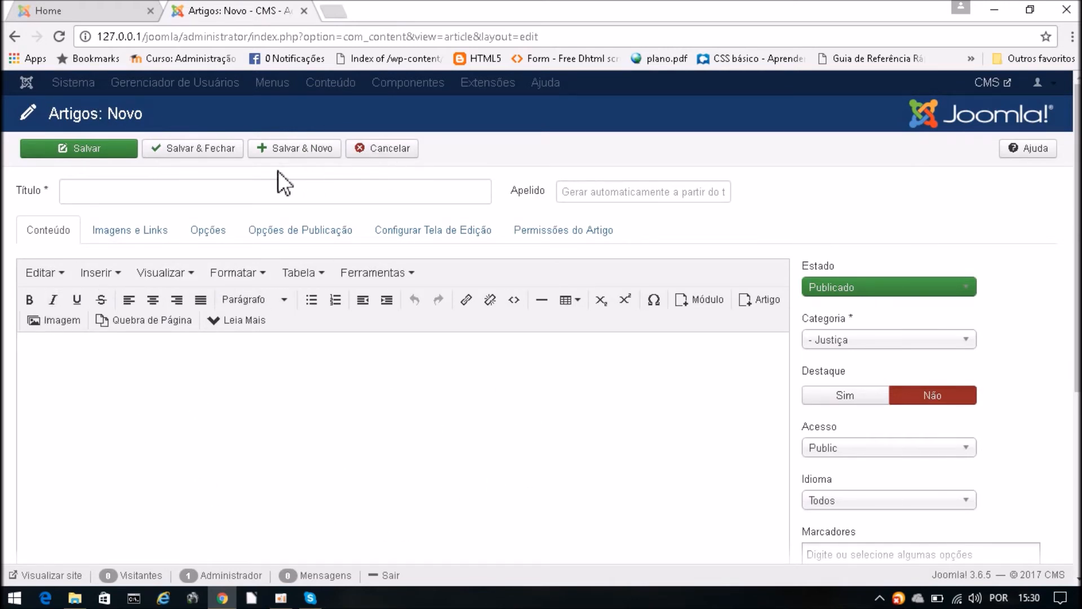
scroll(378, 462, down, 3)
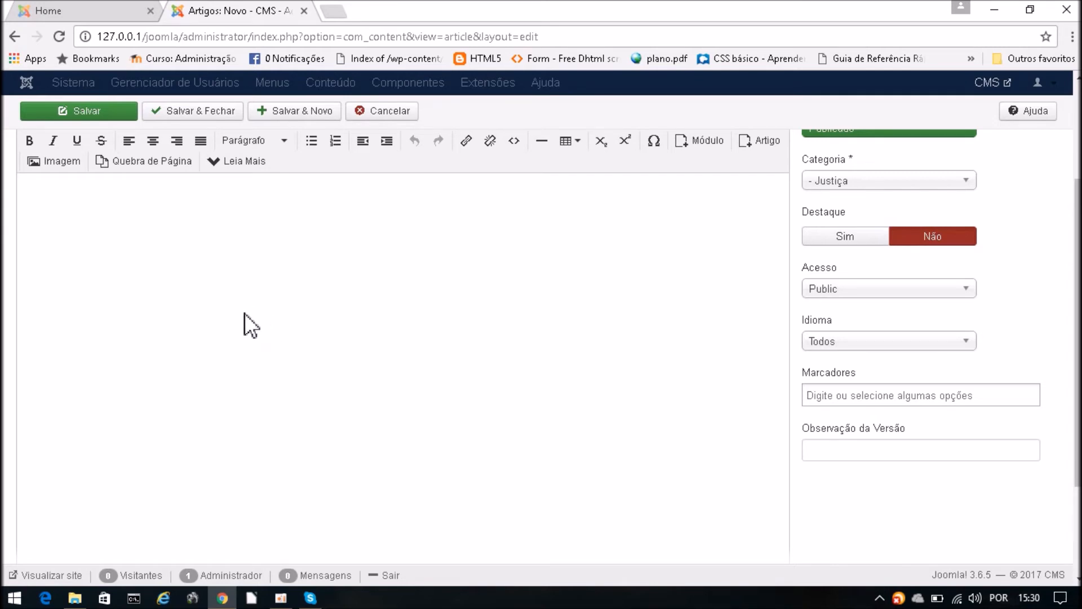
drag(1078, 217, 1078, 175)
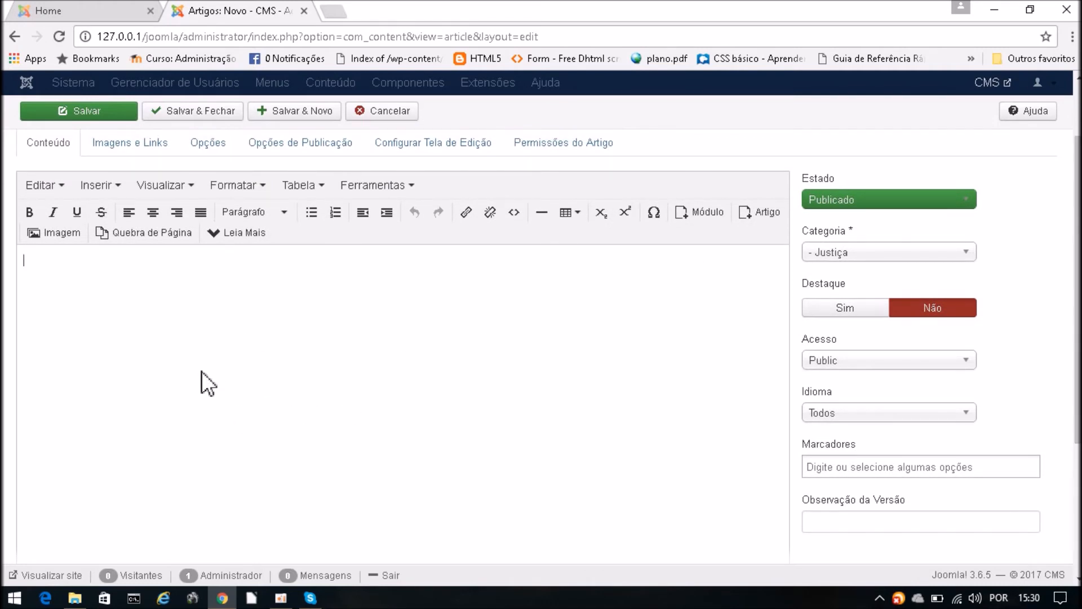
drag(1078, 355, 1078, 302)
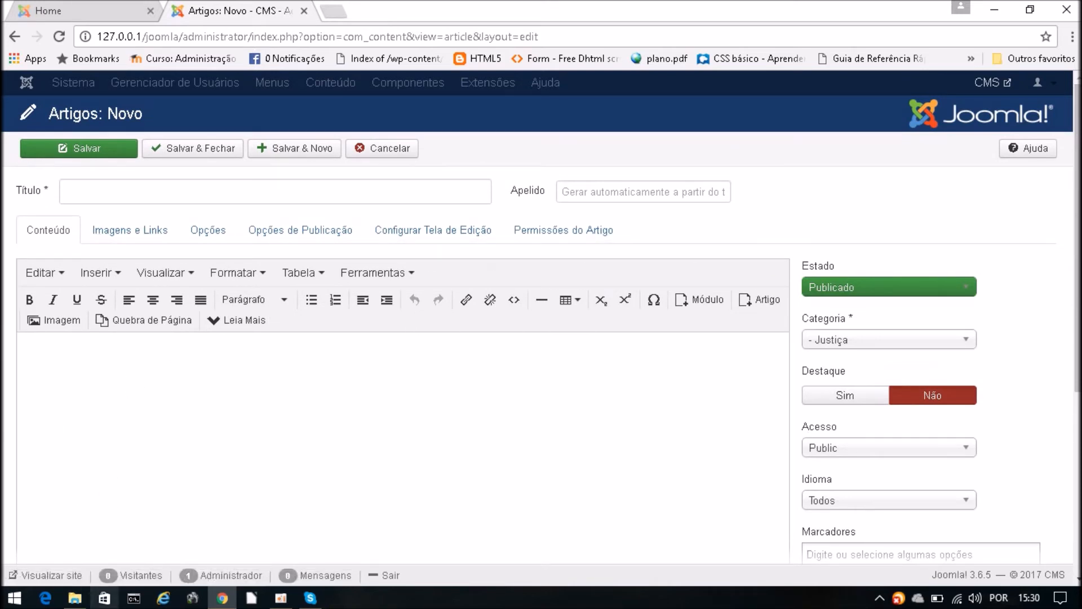
- Switch to the desktop and open the "ead if" folder in File Explorer
mouse_move(224, 599)
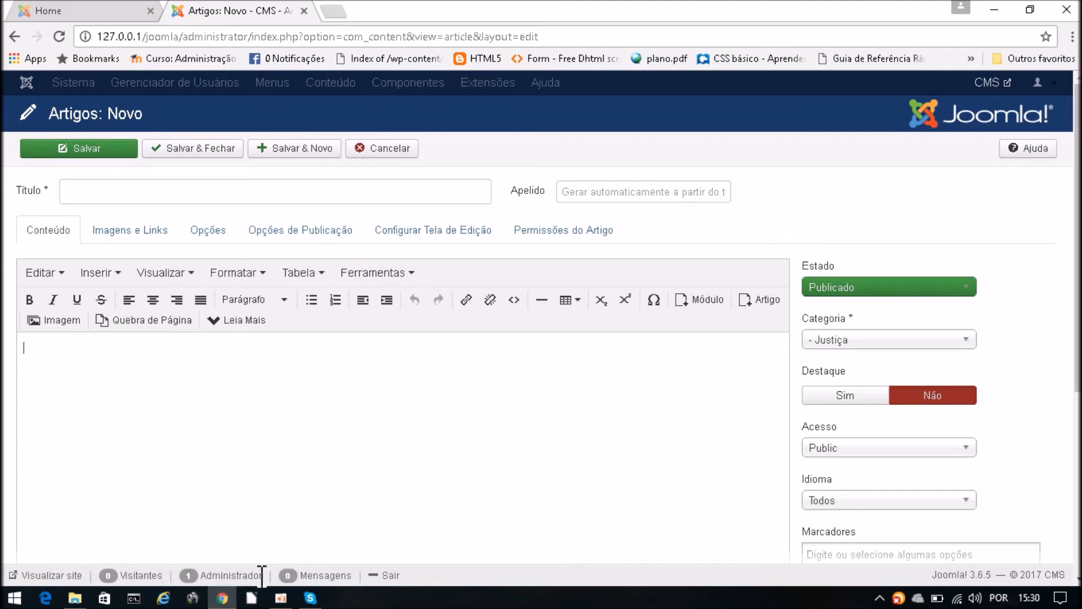
click(223, 599)
click(223, 599)
click(223, 598)
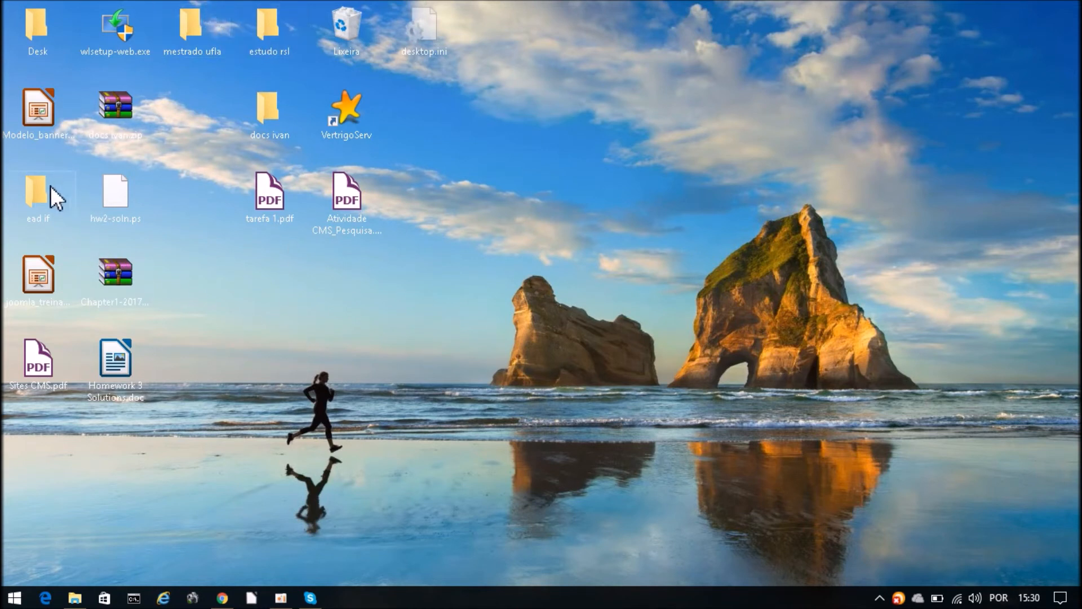
double_click(42, 200)
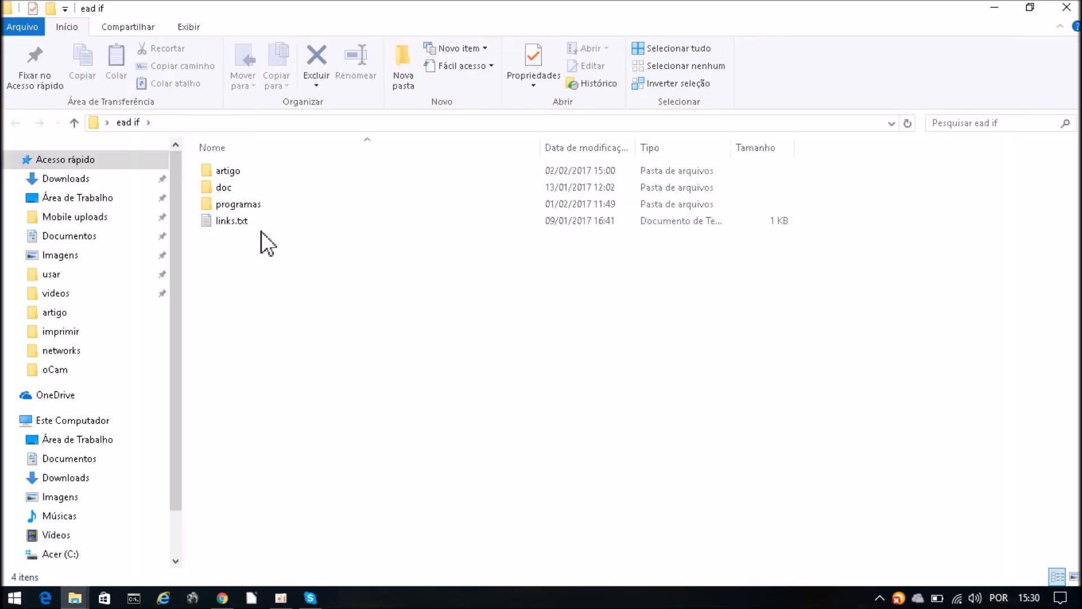
- Open the texto.odt document from the artigo folder in LibreOffice Writer
click(241, 175)
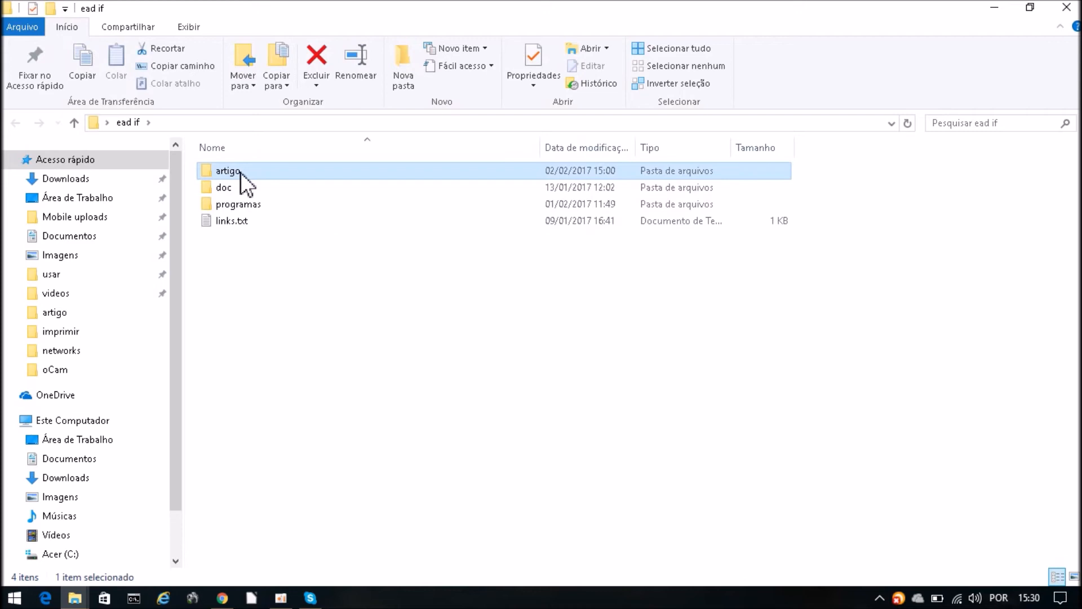
double_click(241, 172)
double_click(229, 189)
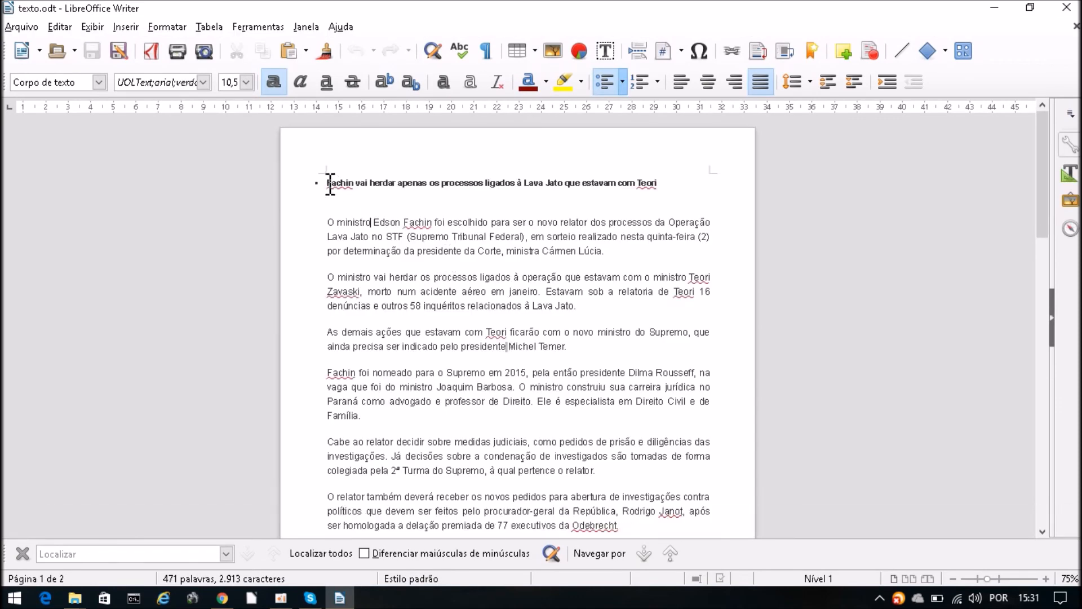
- Copy the entire text of texto.odt and paste it into the new Joomla article's body in Chrome
drag(327, 183, 423, 302)
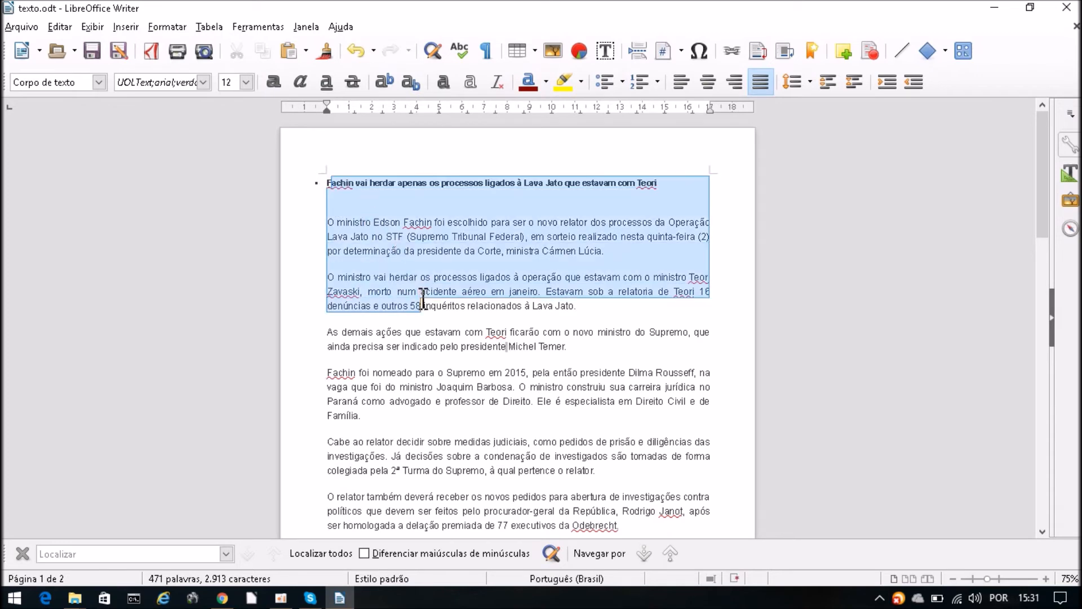
click(419, 293)
drag(326, 186, 320, 220)
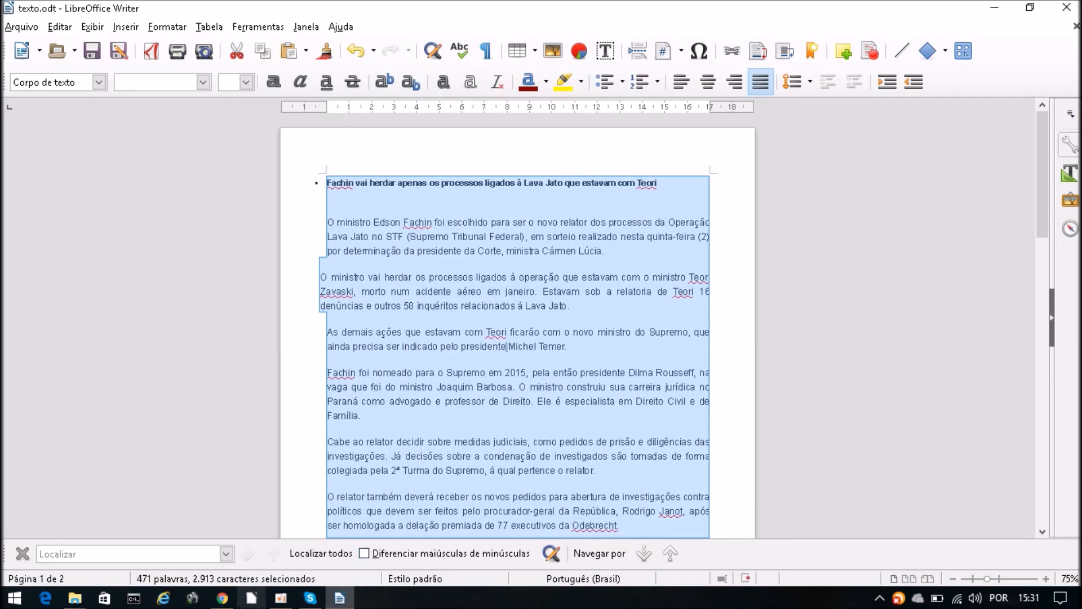
click(222, 598)
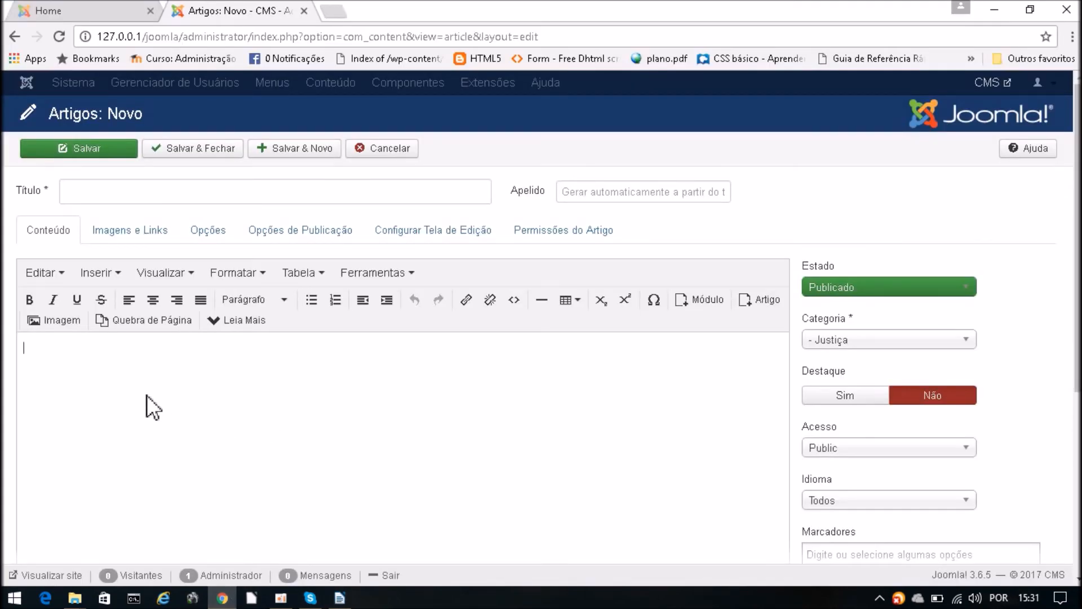
key(ctrl+v)
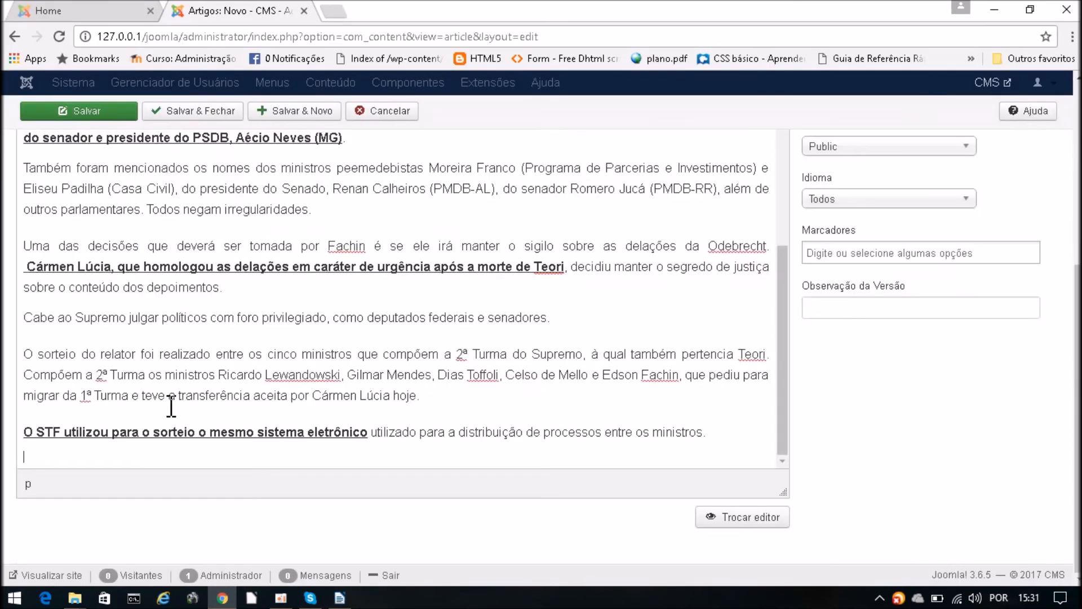
- Move the headline "Fachin vai herdar apenas os processos ligados à Lava Jato que estavam com Teori" from the article body into the title
middle_click(240, 354)
middle_click(430, 311)
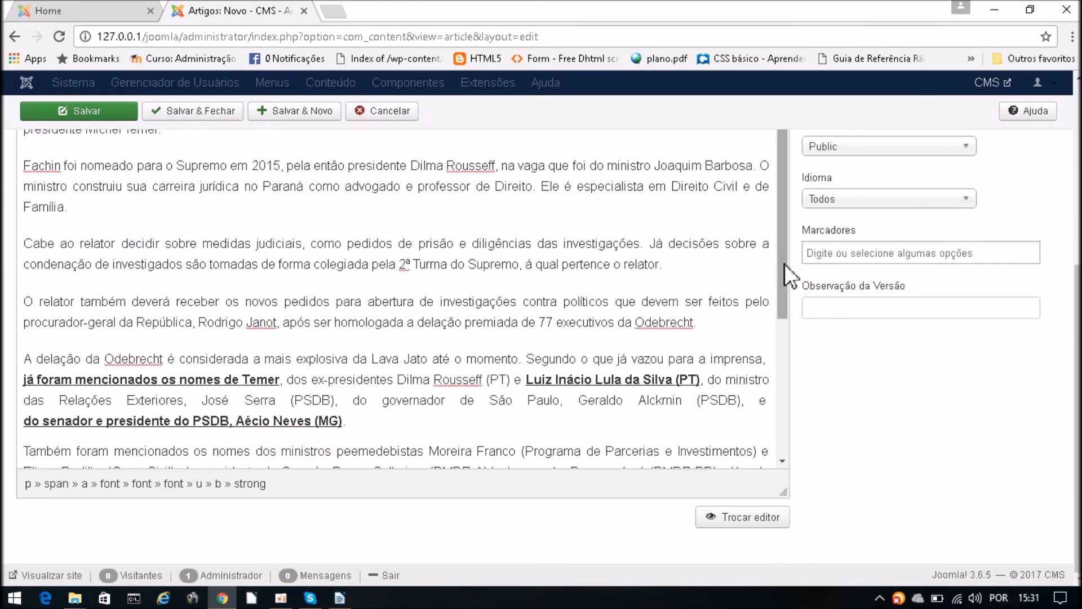
drag(784, 263, 788, 180)
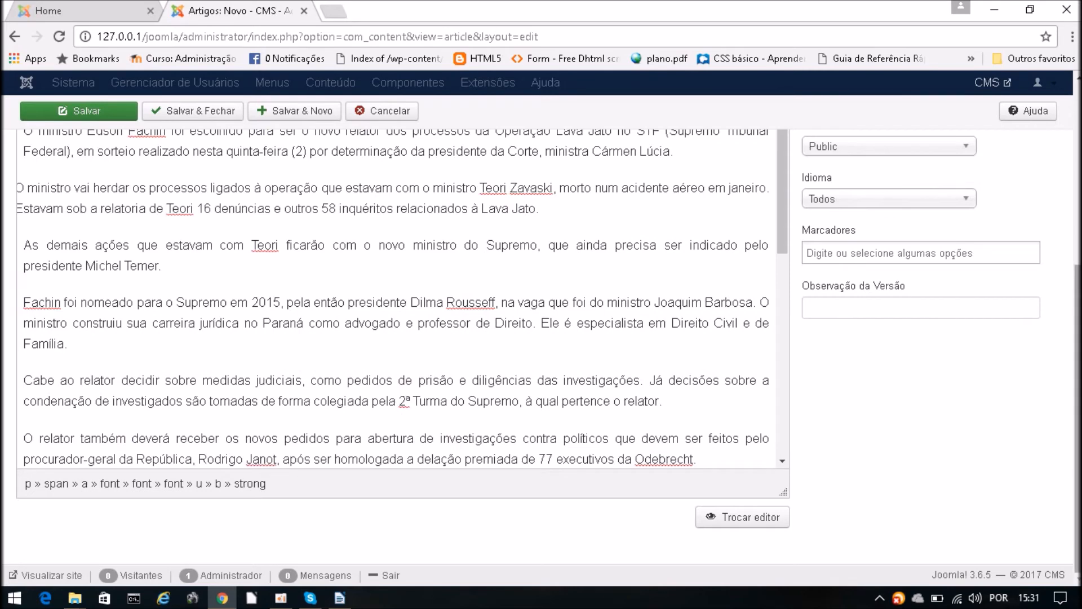
scroll(87, 367, up, 7)
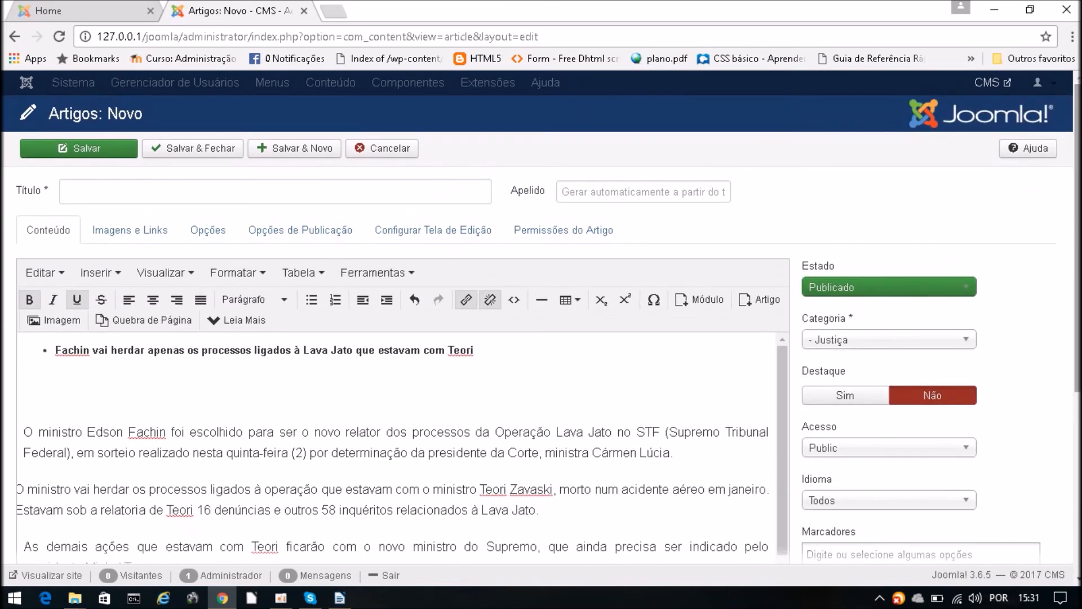
triple_click(63, 350)
click(415, 414)
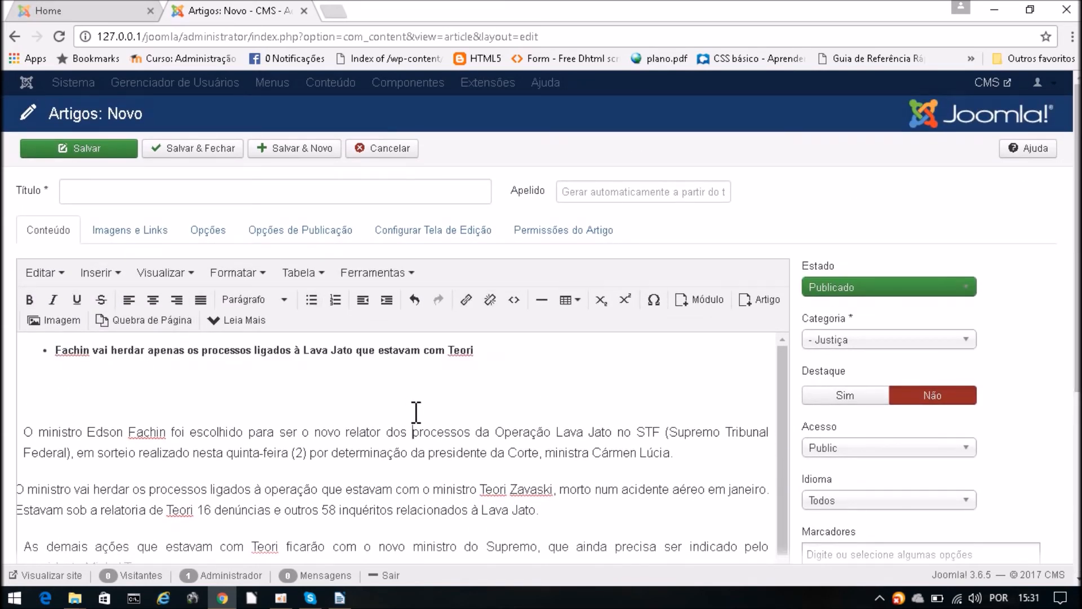
drag(500, 355, 20, 347)
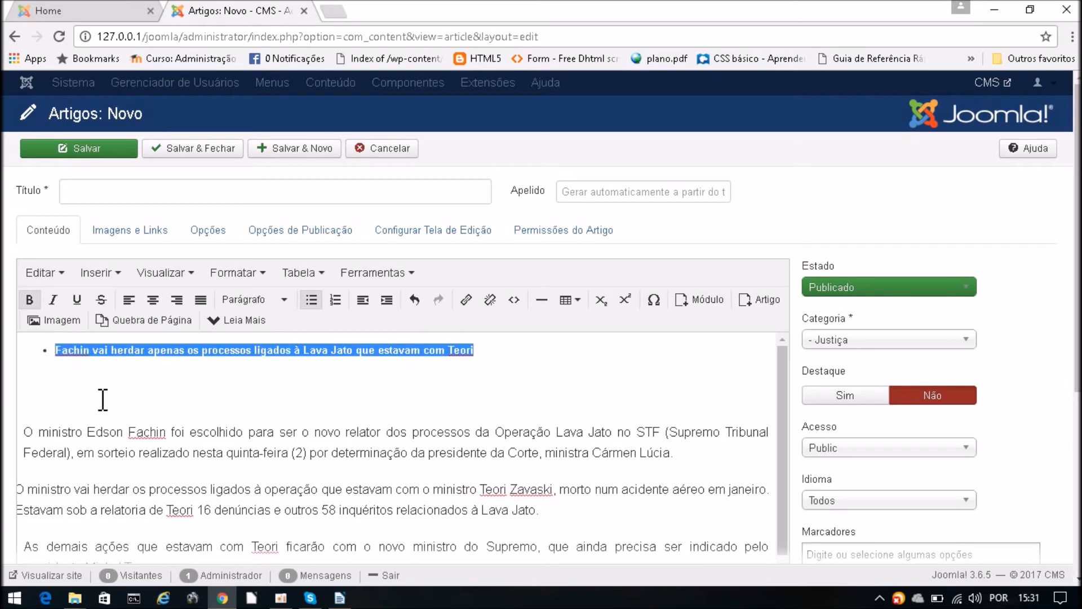
click(114, 381)
drag(54, 350, 490, 359)
key(ctrl+x)
click(126, 192)
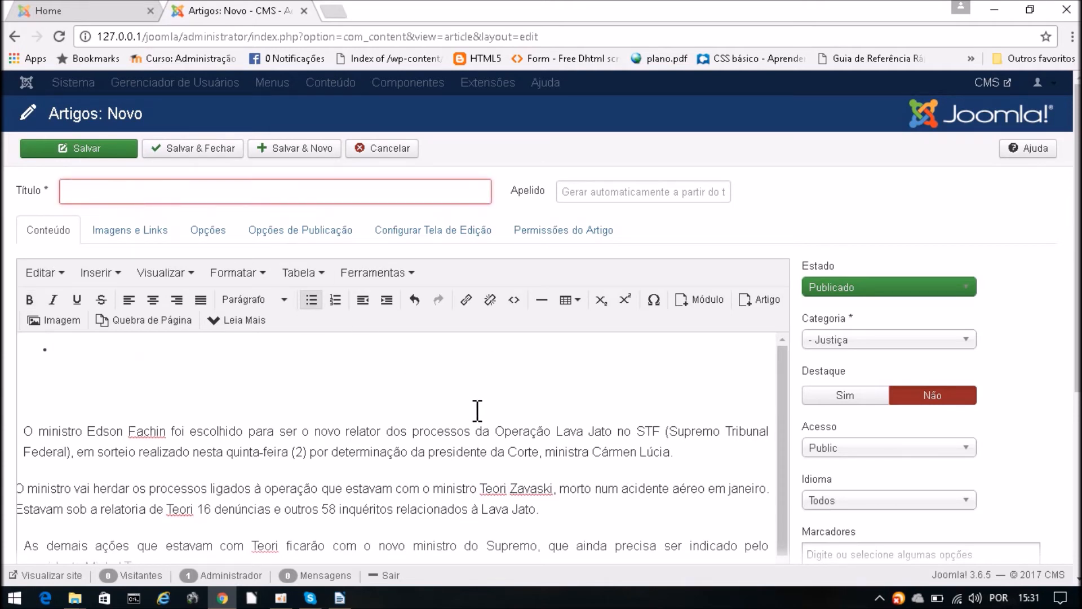
key(ctrl+v)
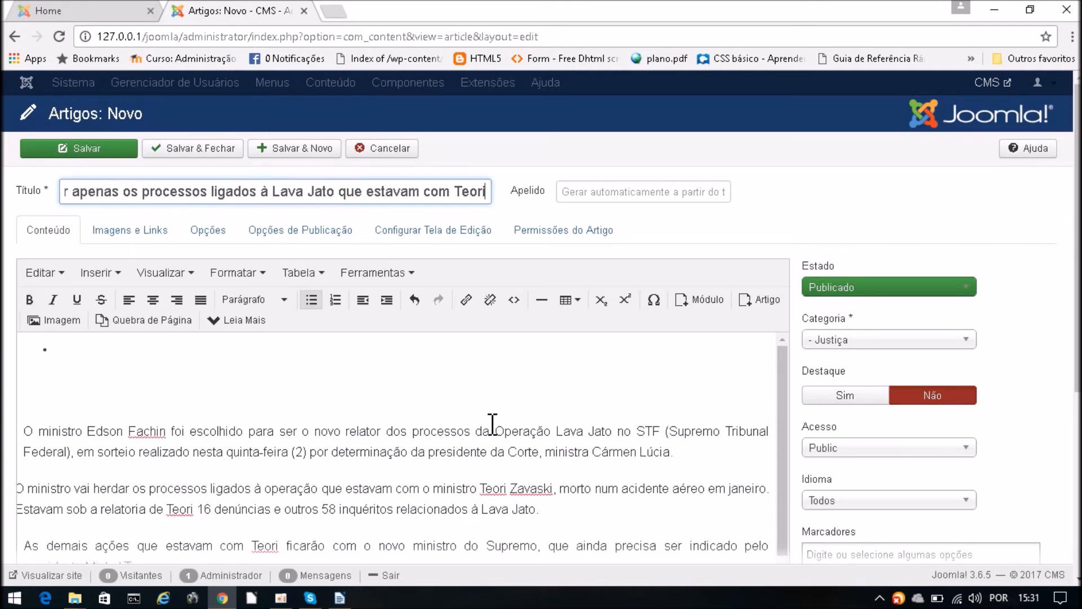
- Remove the empty bullet and extra blank space above the first paragraph, and check the full article title
click(98, 364)
key(BackSpace)
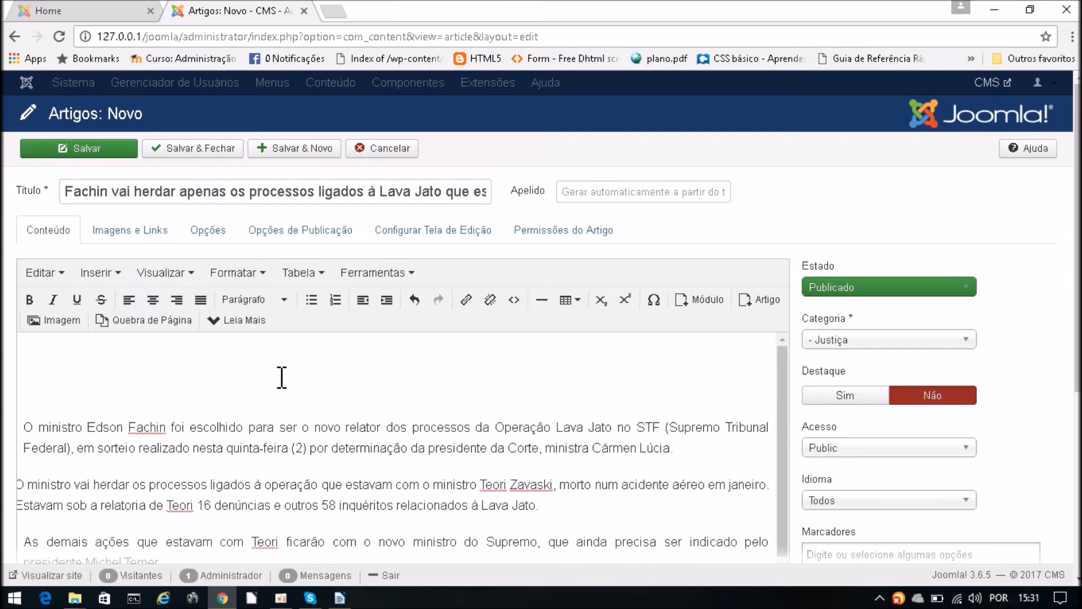
key(BackSpace)
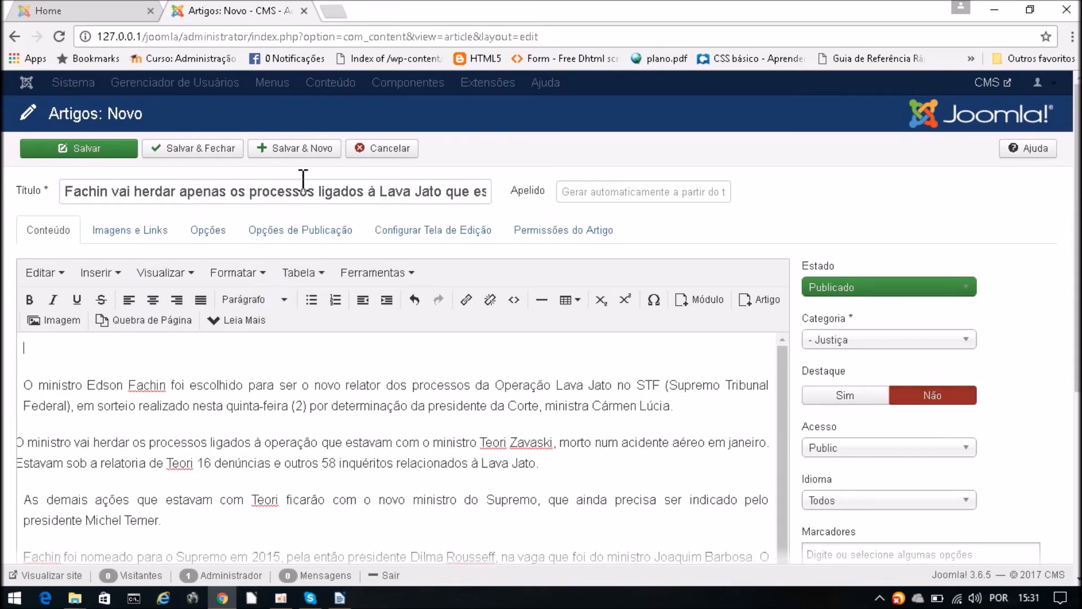
double_click(431, 192)
key(ctrl+a)
click(186, 363)
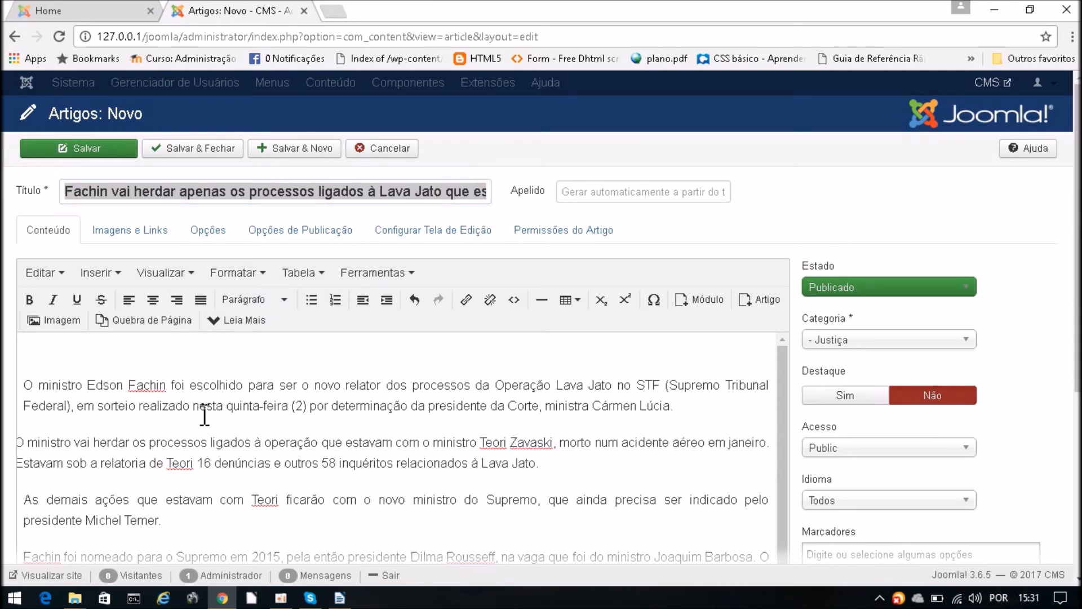
- Look through the article text, try centring all of it, and set it back to justified alignment
scroll(363, 445, down, 10)
scroll(363, 446, down, 6)
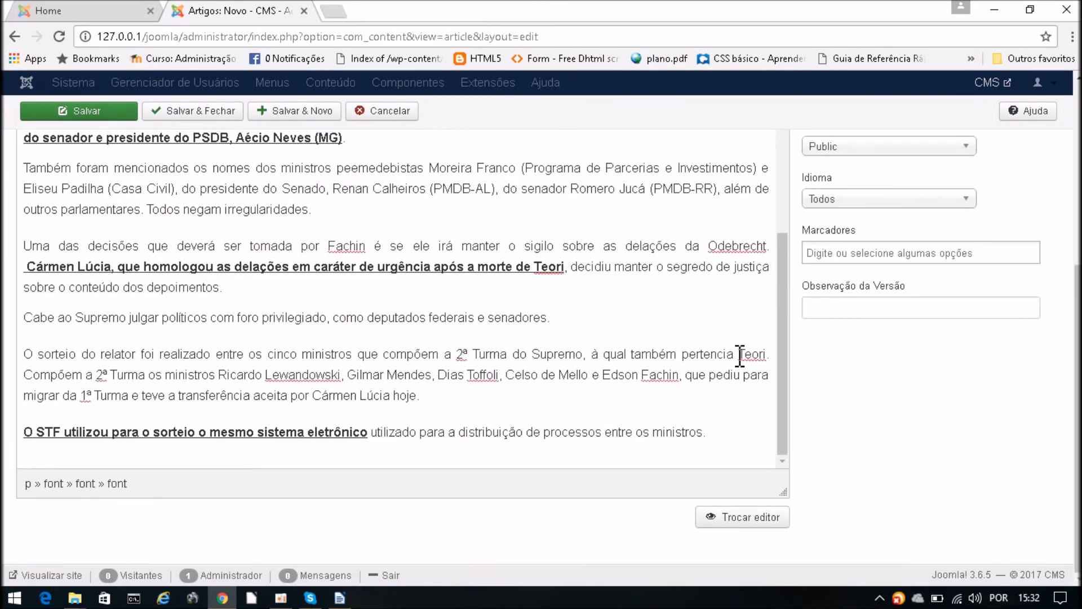
drag(779, 364, 766, 119)
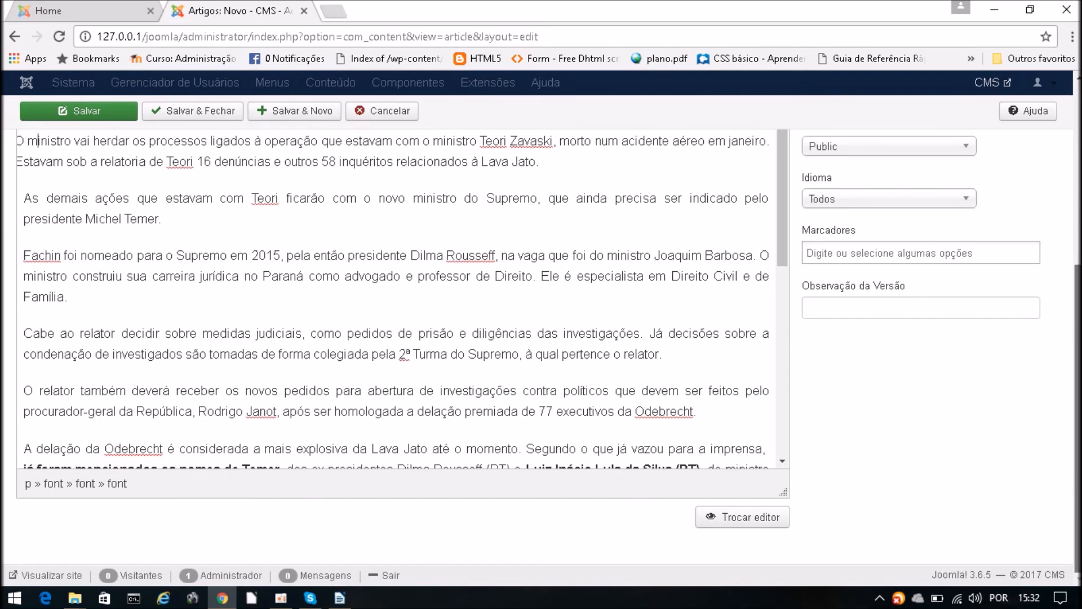
scroll(178, 338, up, 4)
click(217, 336)
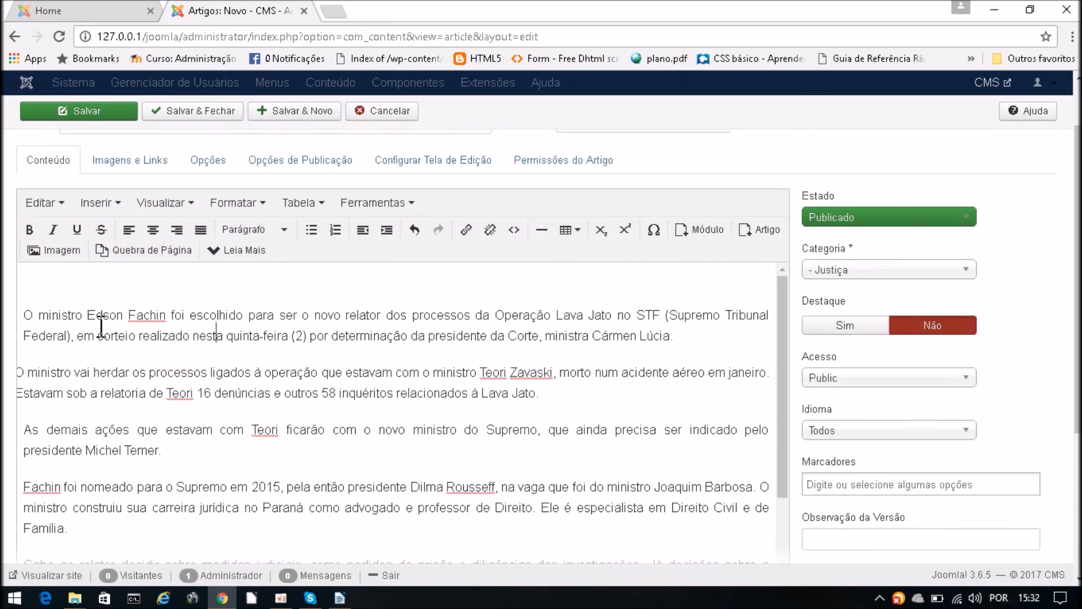
click(25, 315)
key(ctrl+a)
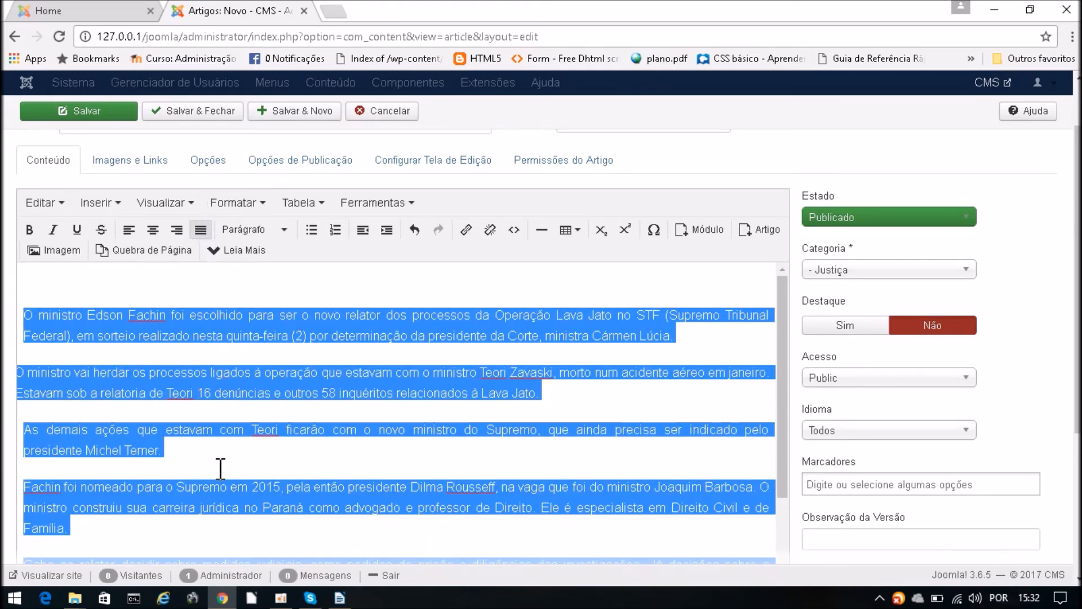
click(160, 238)
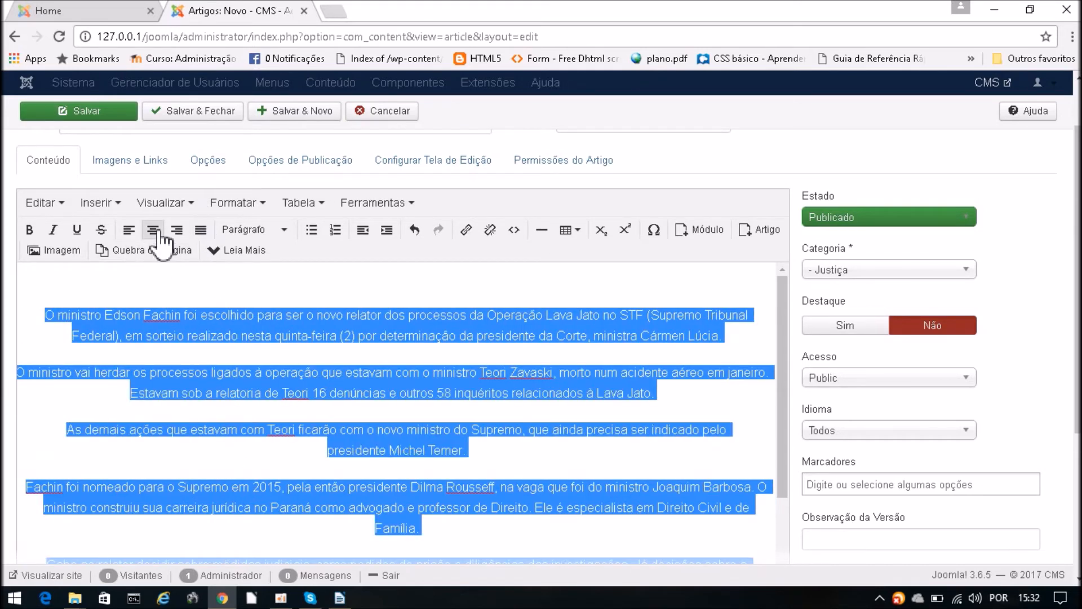
click(201, 241)
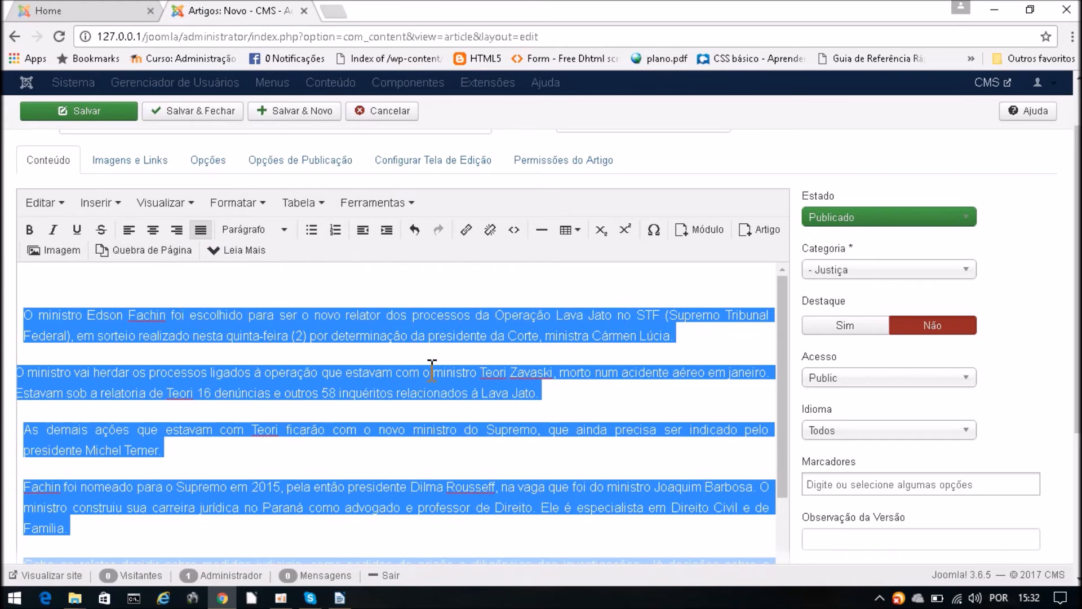
click(305, 405)
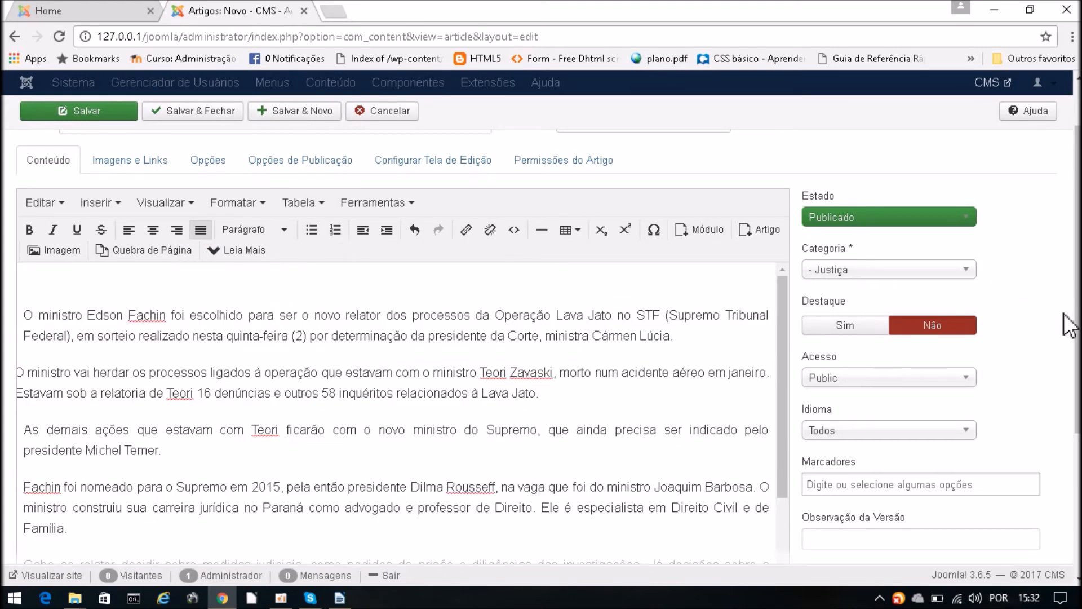
- Add the line "Fachin é sorteado" above the first paragraph and format it as a centred Cabeçalho 1 heading
scroll(1063, 290, up, 1)
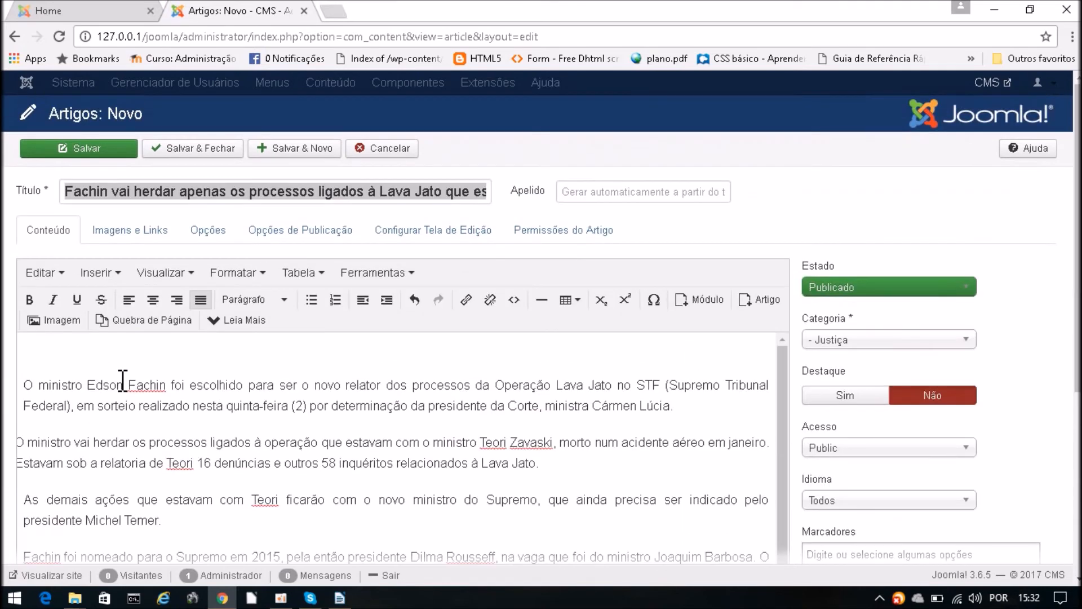
click(301, 344)
triple_click(88, 349)
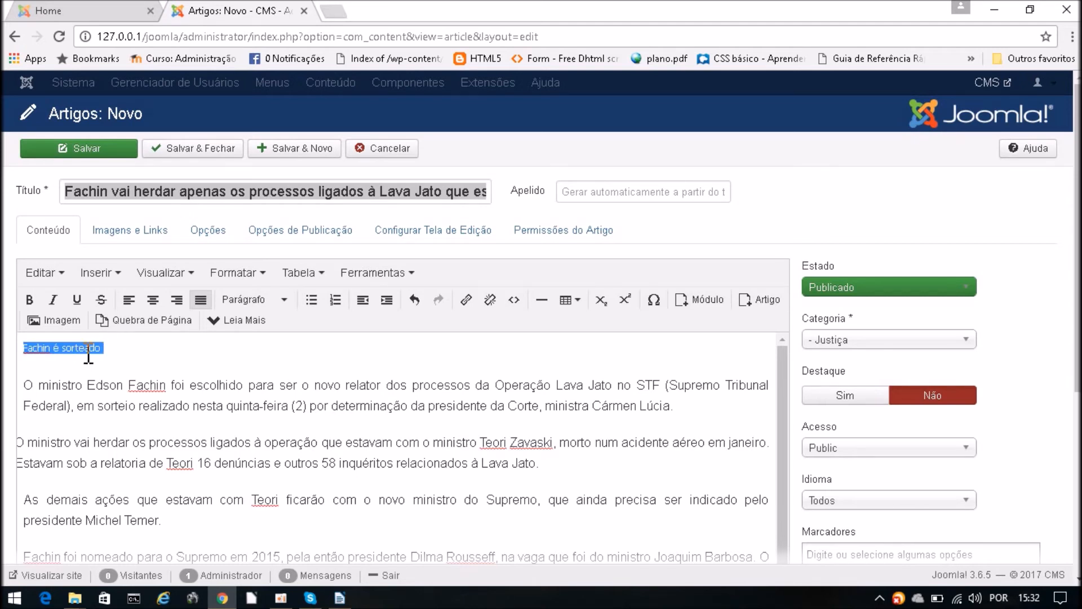
click(282, 301)
click(288, 351)
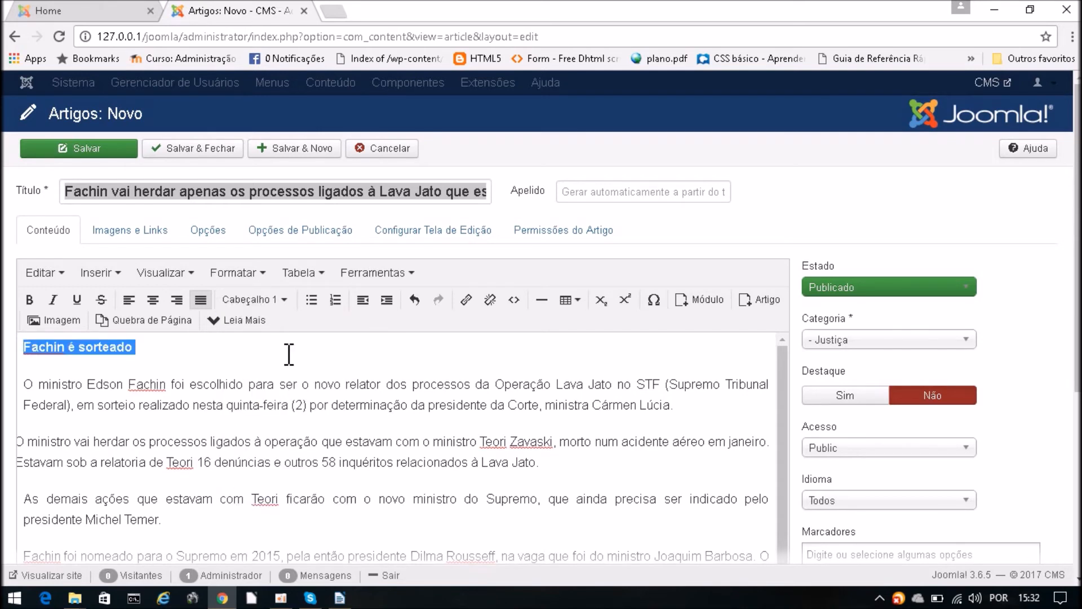
click(153, 299)
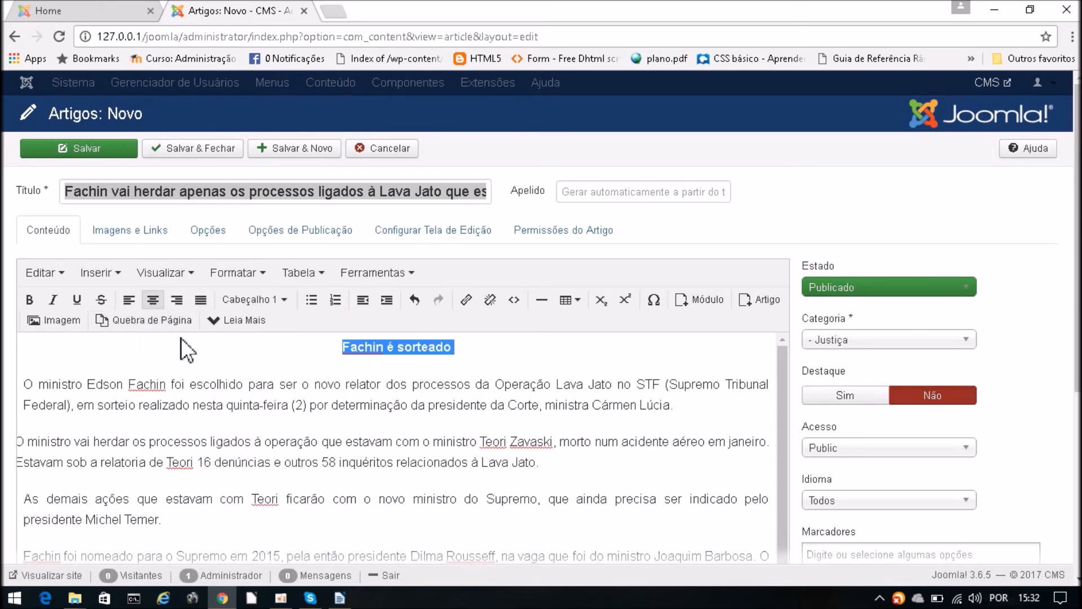
click(316, 420)
triple_click(420, 348)
click(417, 382)
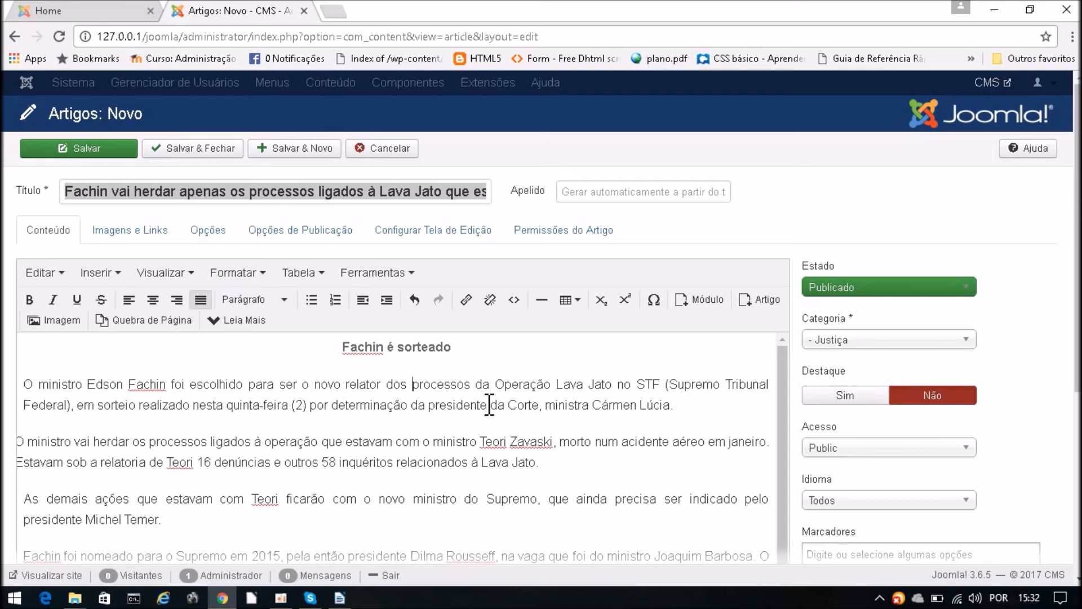
- Add an empty line after the last paragraph of the article
scroll(489, 404, down, 10)
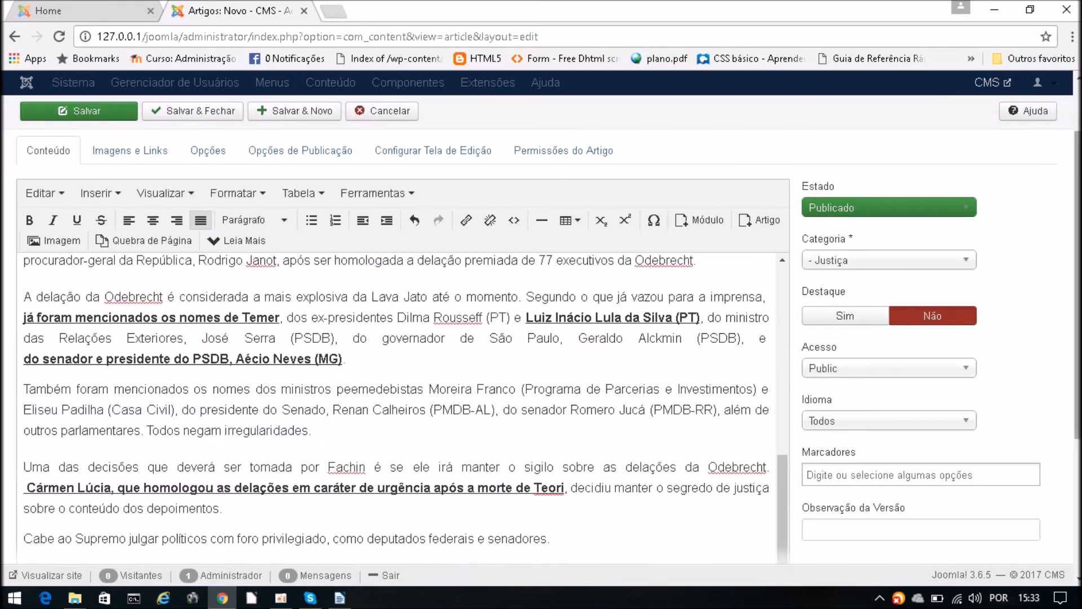
drag(1079, 190, 1079, 327)
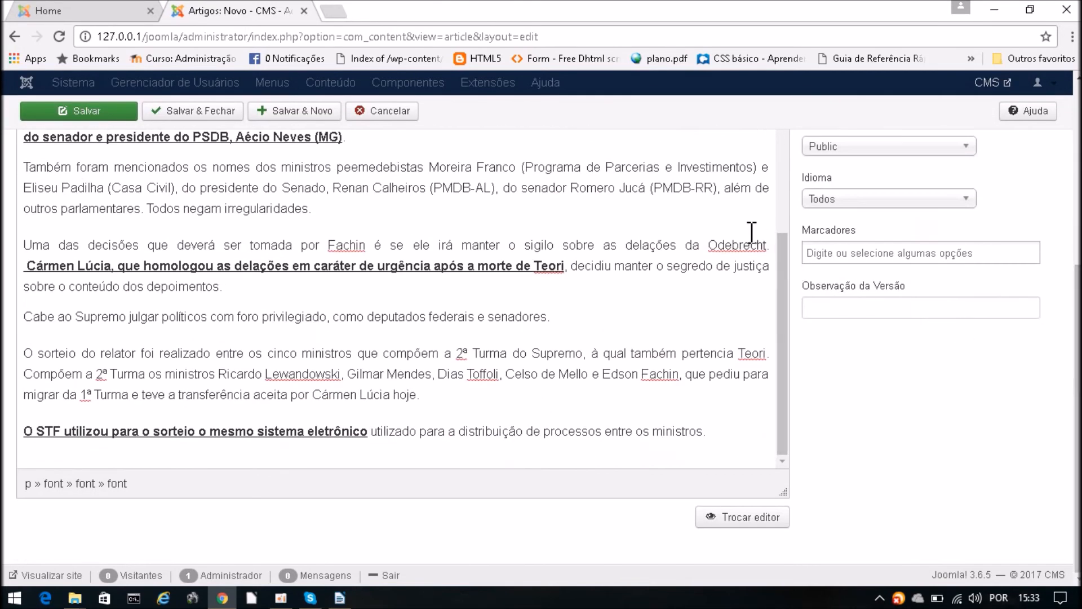
click(722, 431)
key(Return)
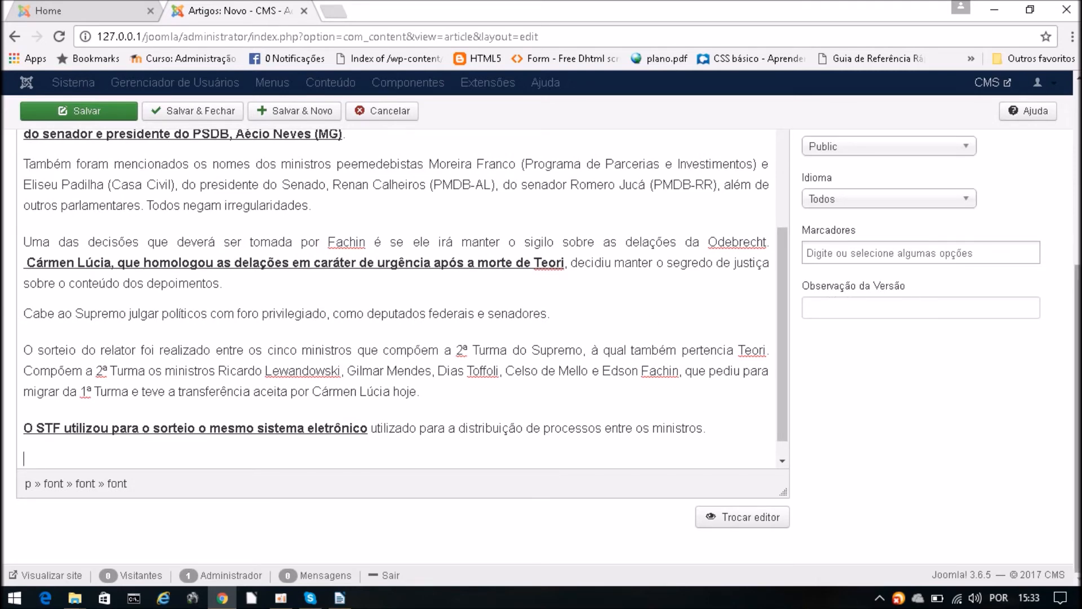
- Start inserting an image into the article and select fachim.jpg from the imagem/pessoas folder
scroll(1077, 338, up, 5)
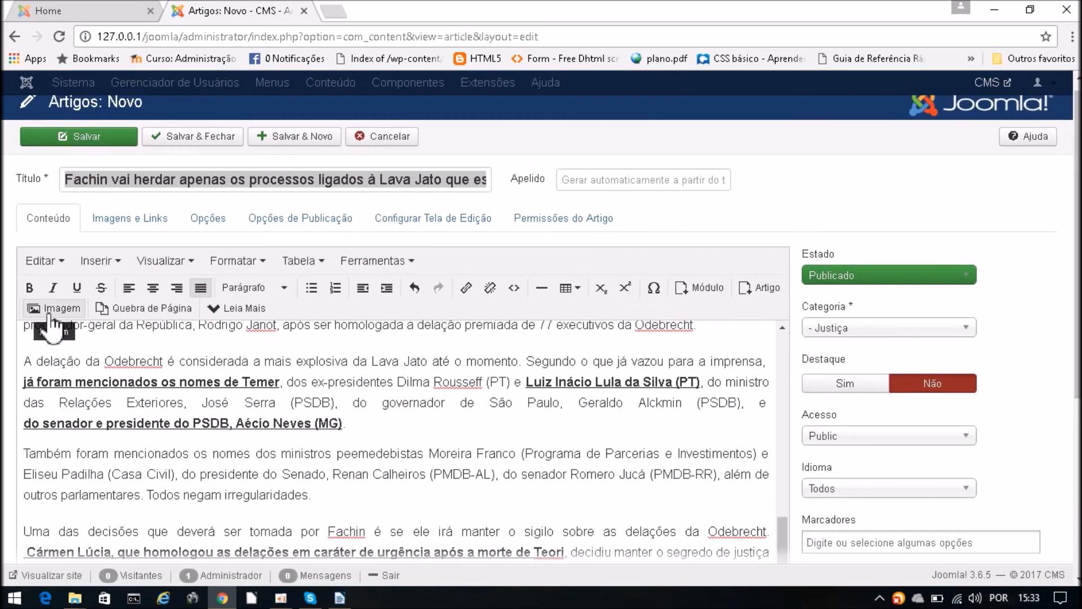
click(49, 310)
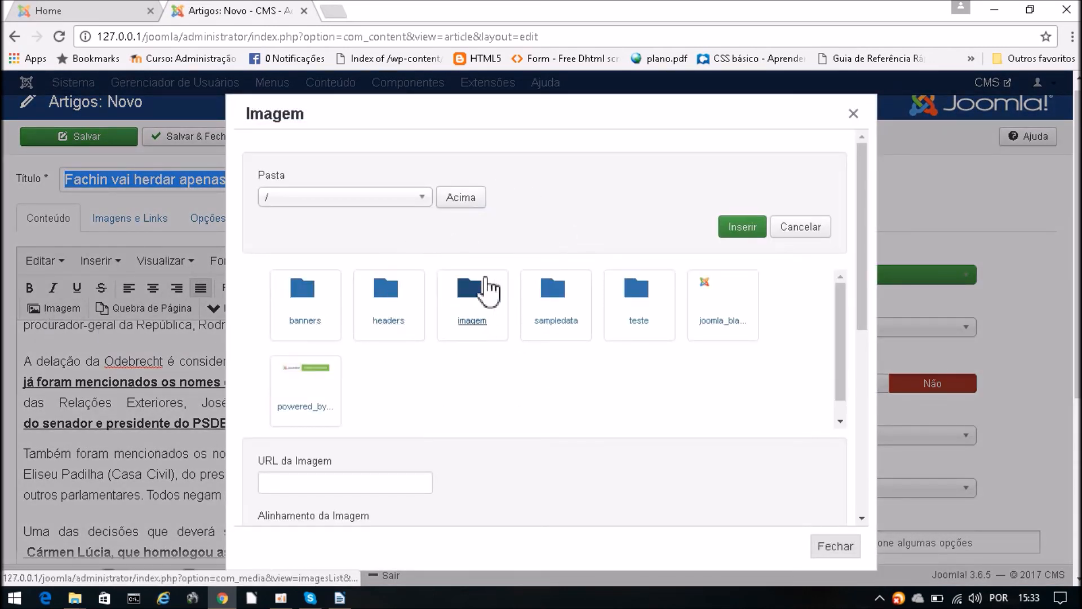
click(468, 294)
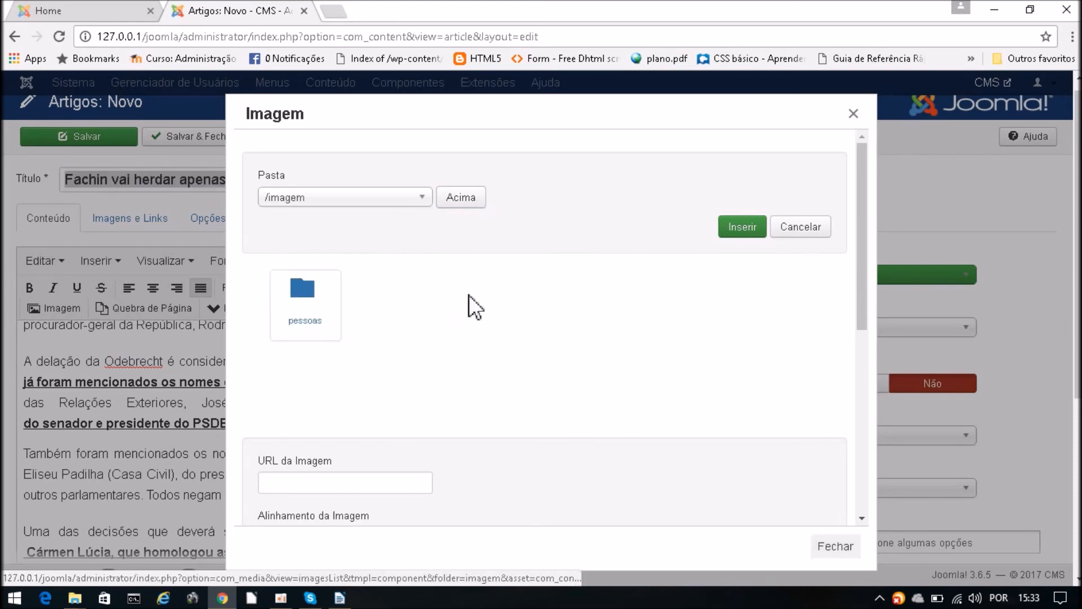
click(317, 293)
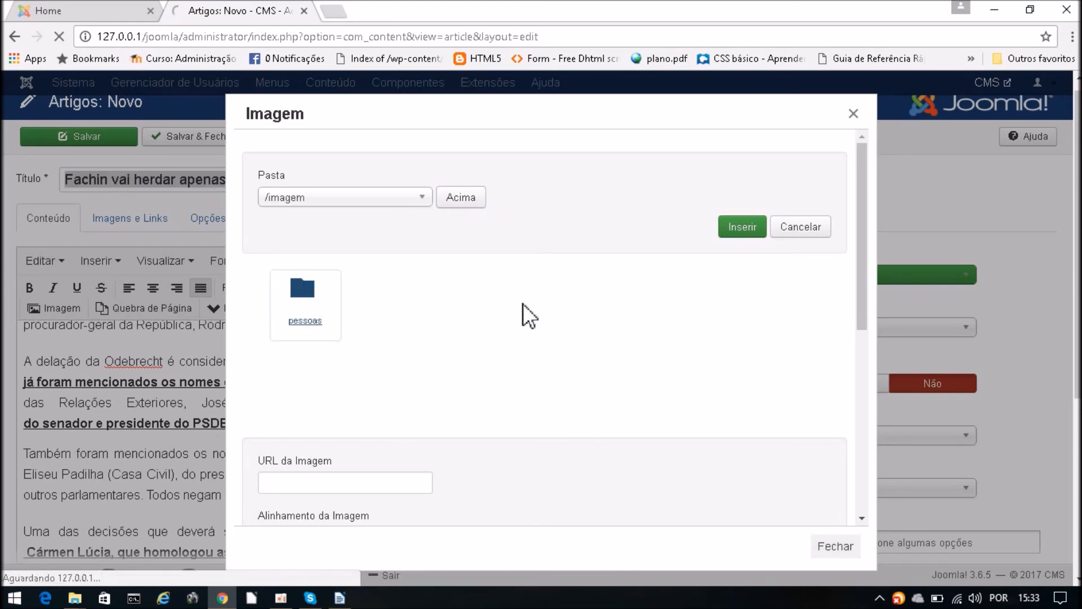
click(325, 293)
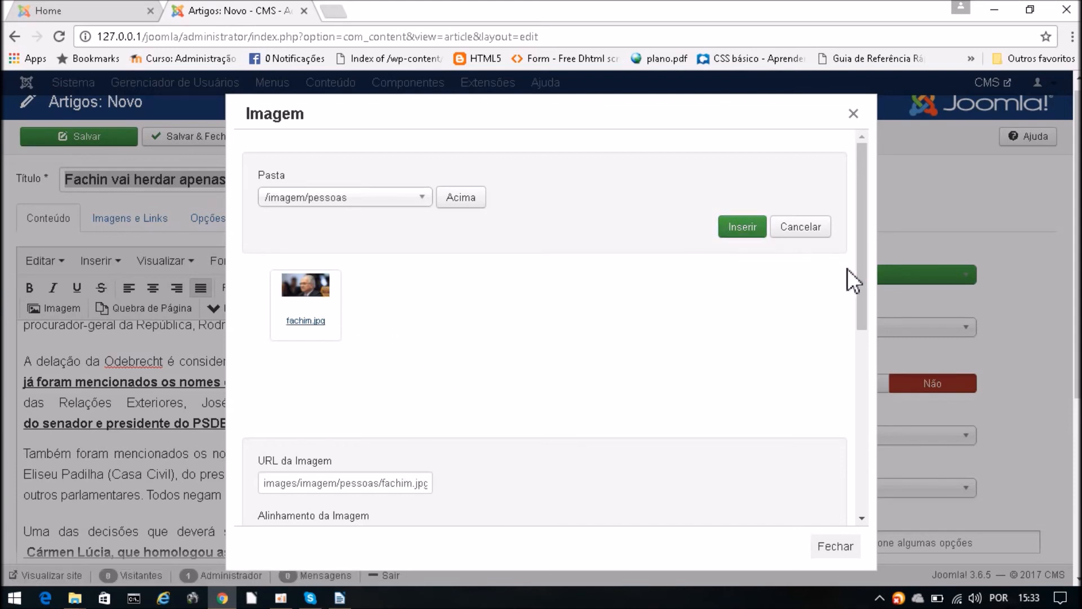
- Set the image description to "Ministro Fachin - STF"
drag(857, 246, 874, 385)
click(312, 279)
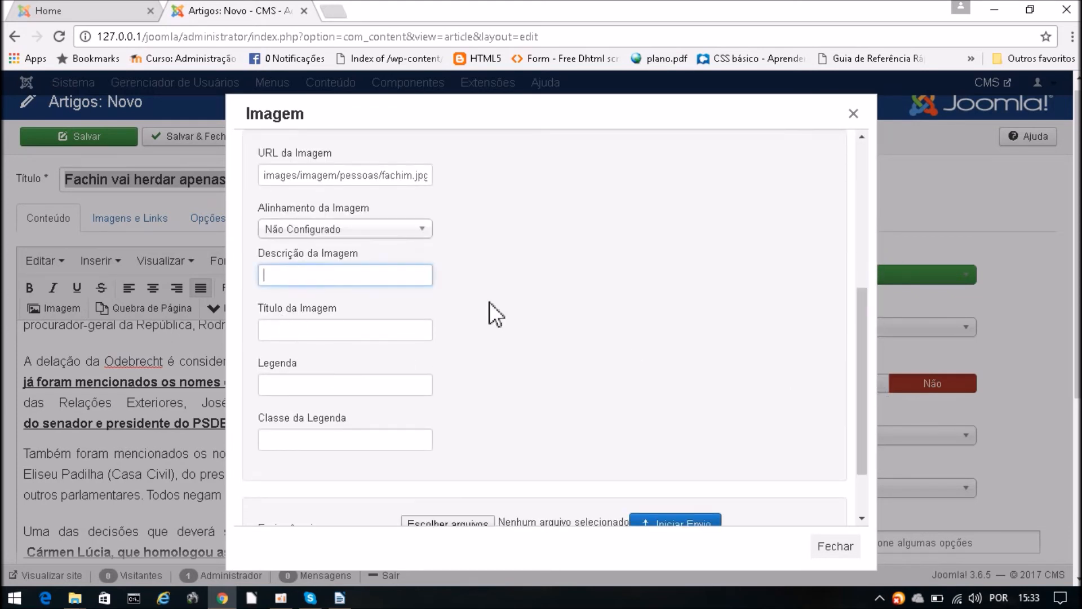
drag(340, 111, 376, 117)
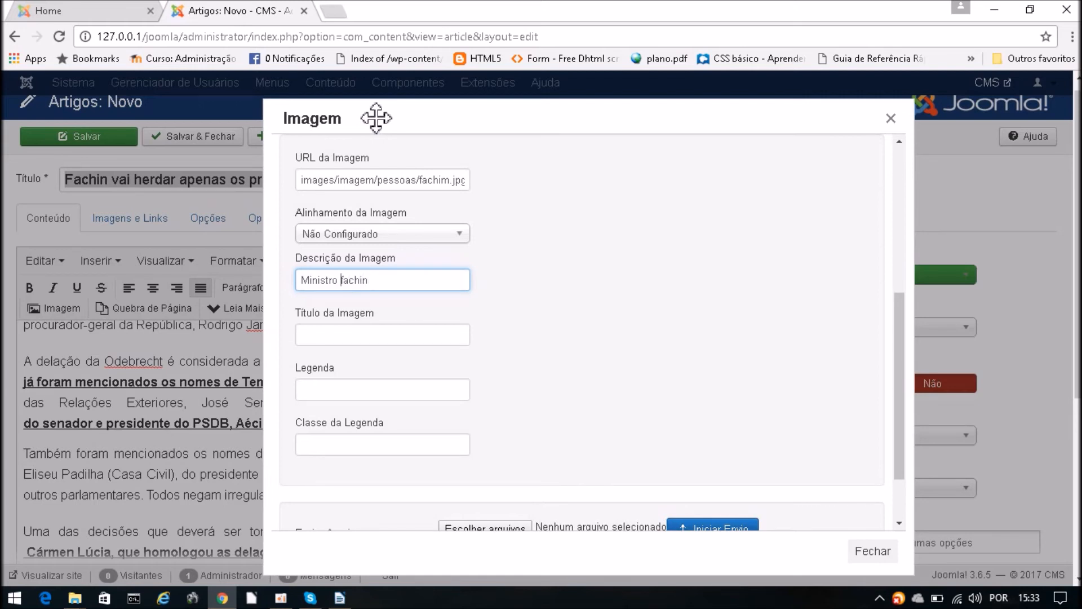
key(BackSpace)
text(F)
- Copy the image description "Ministro Fachin - STF" into the image title
click(338, 337)
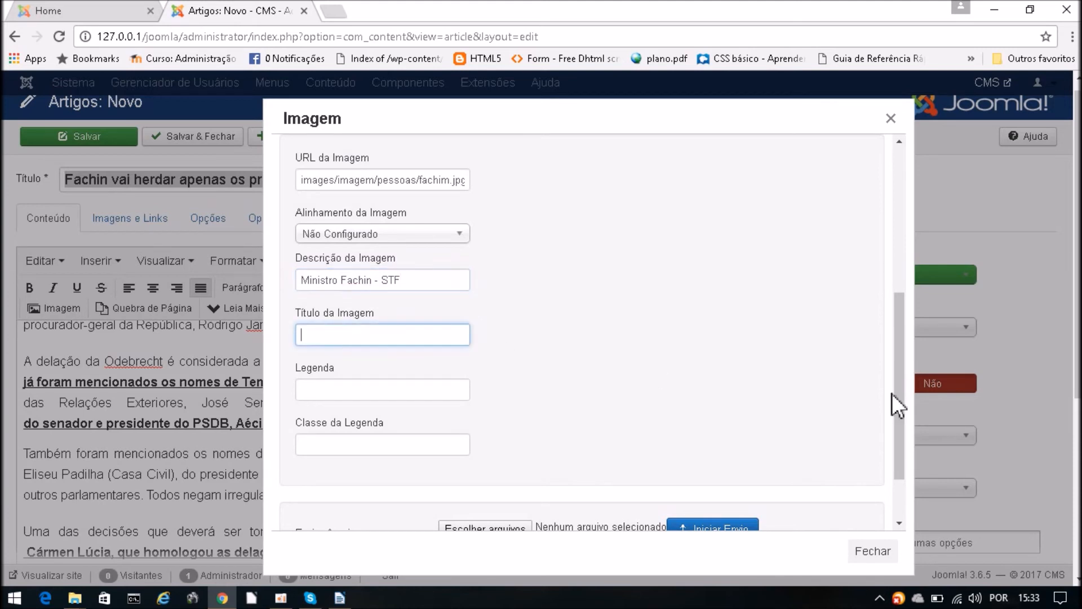
drag(418, 280, 264, 286)
key(ctrl+c)
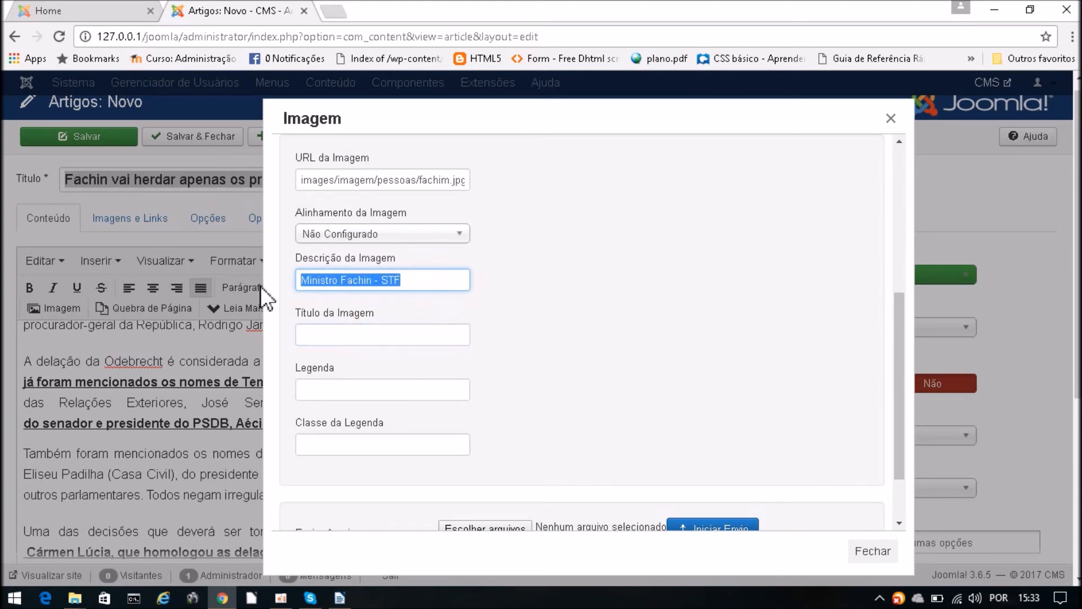
click(318, 337)
key(ctrl+v)
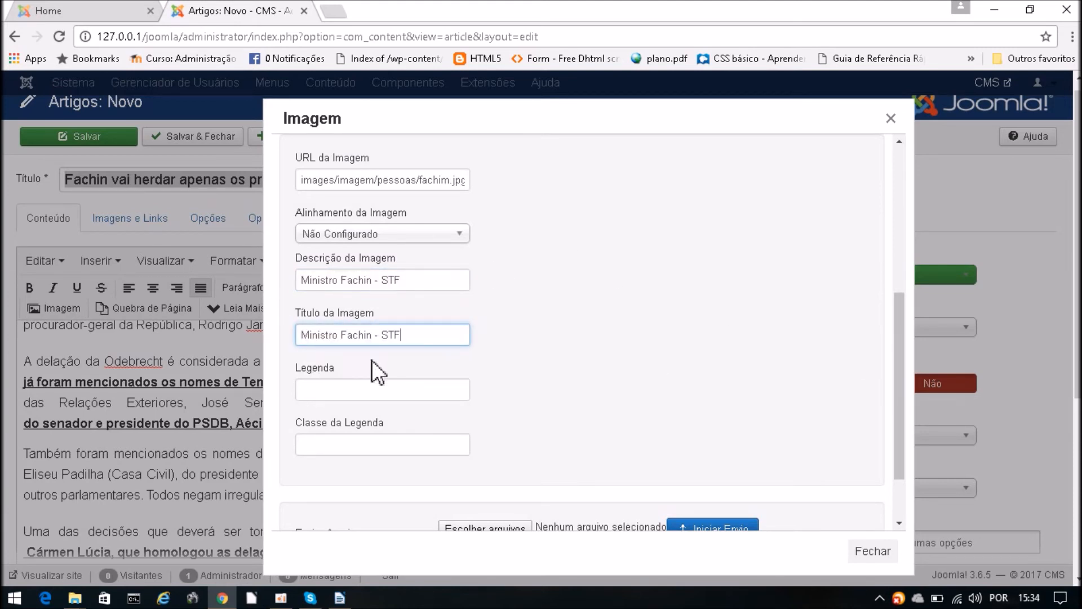
- Set the image caption to "Ministro Fachin é sorteado" and insert the image below the last paragraph
click(356, 392)
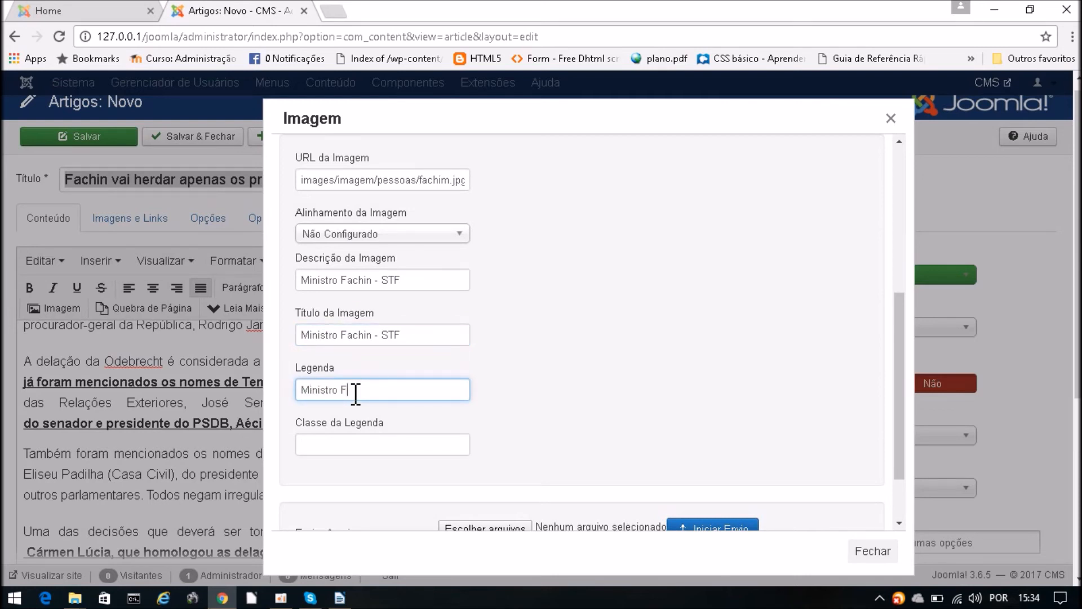
text(Ministro Fachin é sorteado)
click(386, 390)
scroll(575, 389, down, 5)
scroll(790, 430, up, 10)
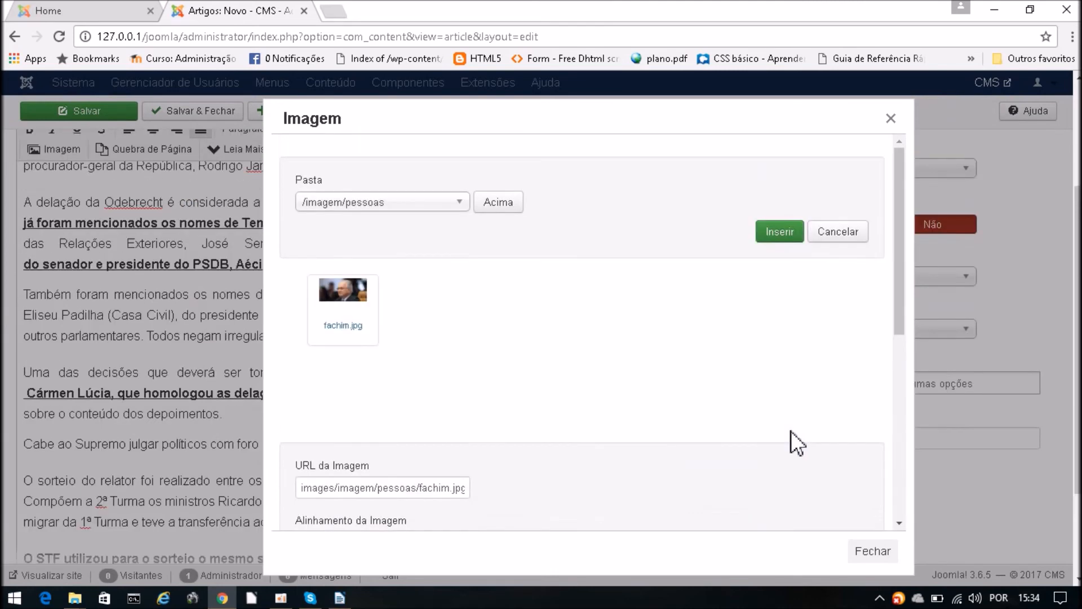
scroll(646, 388, down, 3)
scroll(646, 389, up, 5)
click(777, 232)
scroll(524, 397, down, 4)
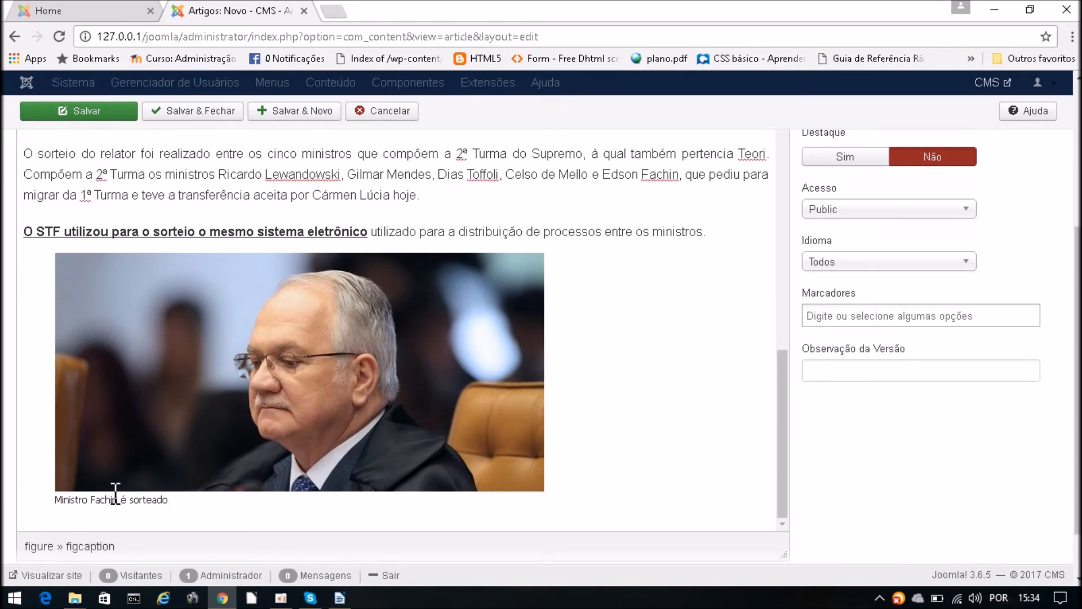
- Resize the inserted photo by its corners, making it slightly larger than its original size
click(309, 369)
scroll(545, 414, up, 3)
click(535, 424)
scroll(530, 425, up, 3)
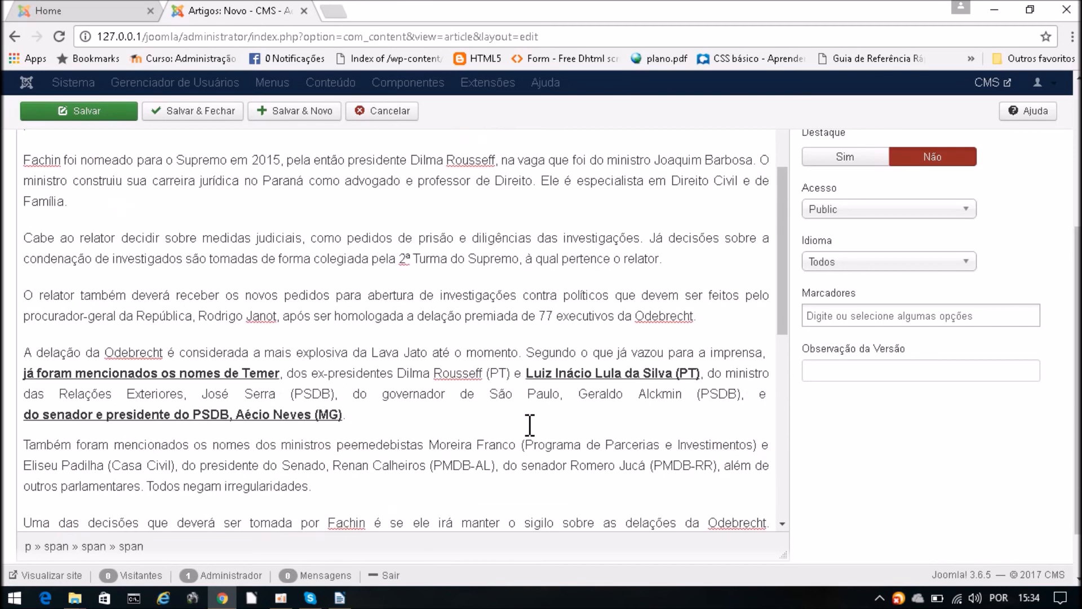
scroll(530, 425, down, 5)
click(474, 369)
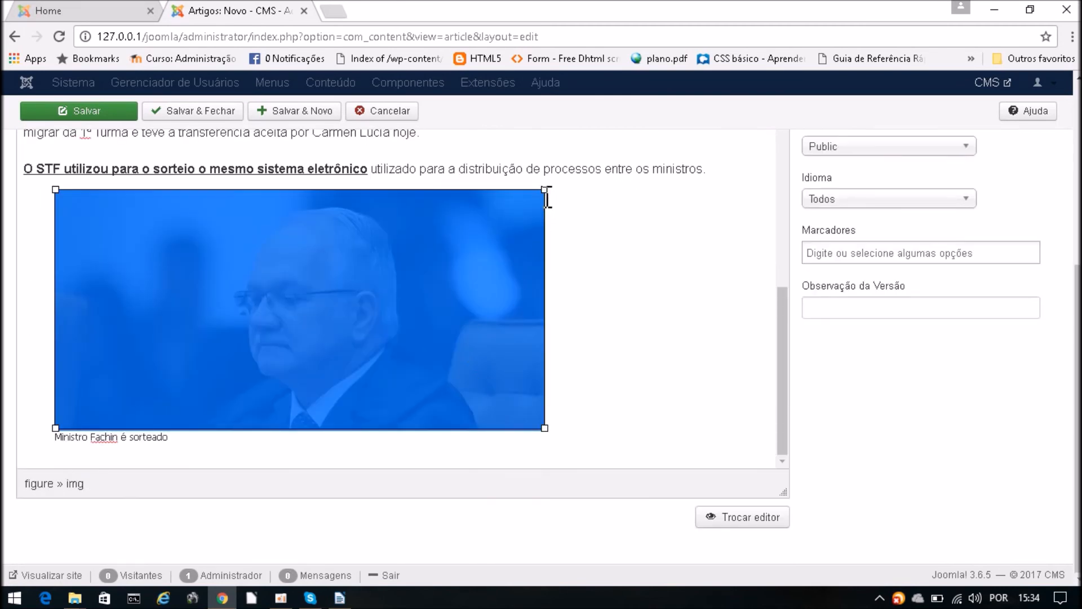
drag(544, 189, 446, 239)
drag(446, 427, 563, 437)
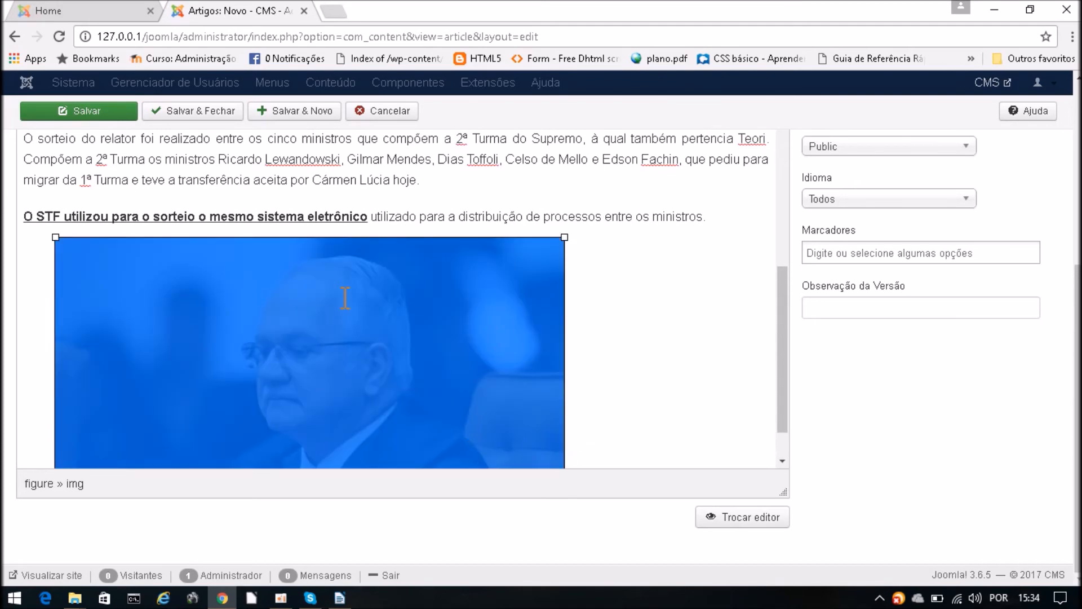
- Review the article from heading to end, checking the resized photo and its caption
scroll(345, 298, up, 10)
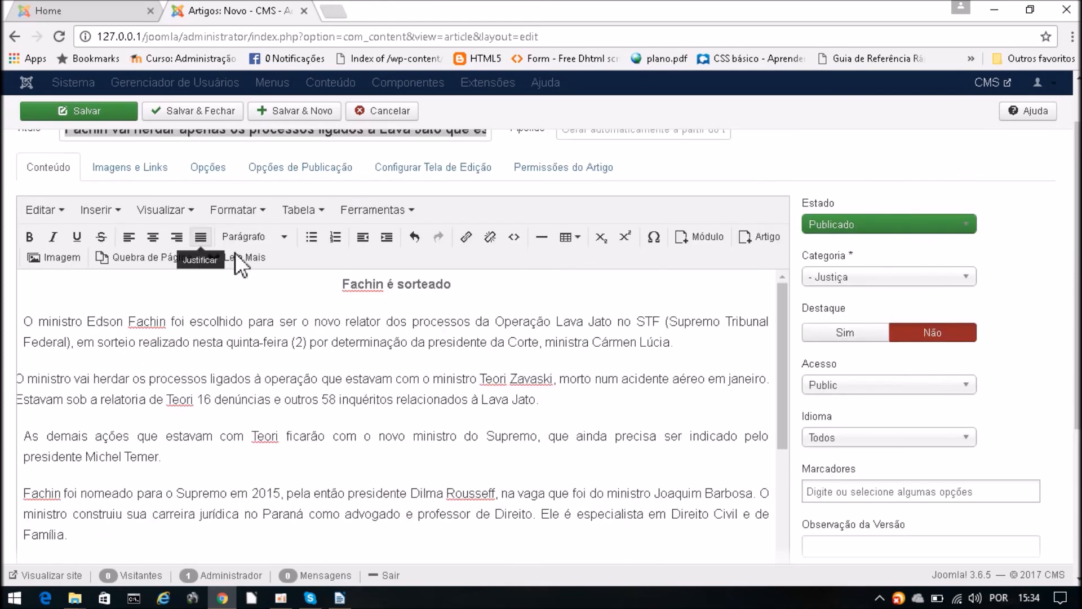
scroll(397, 376, down, 10)
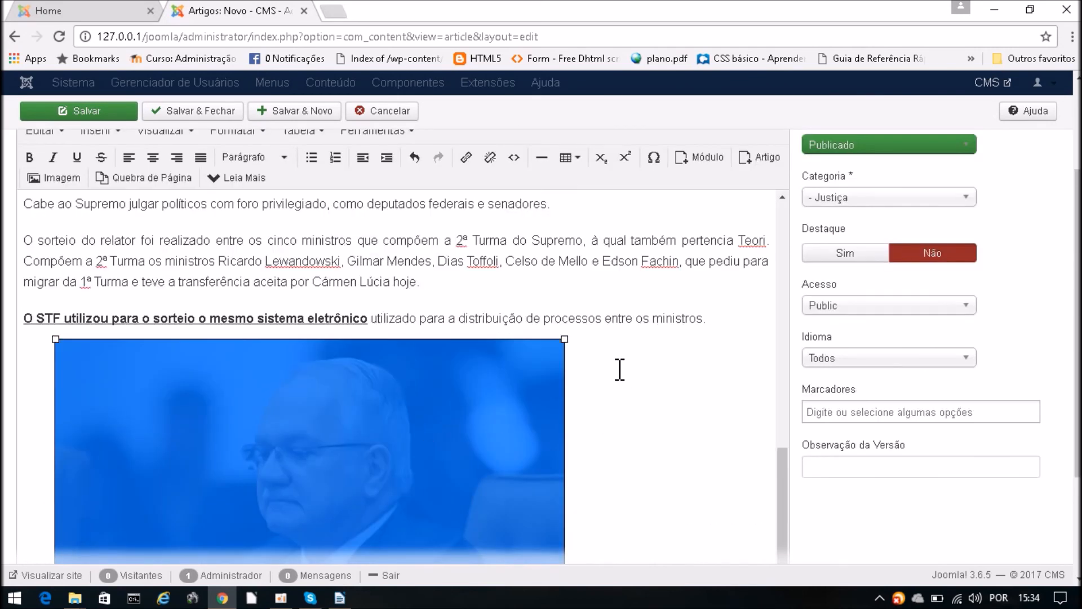
click(619, 370)
drag(1077, 276, 1074, 231)
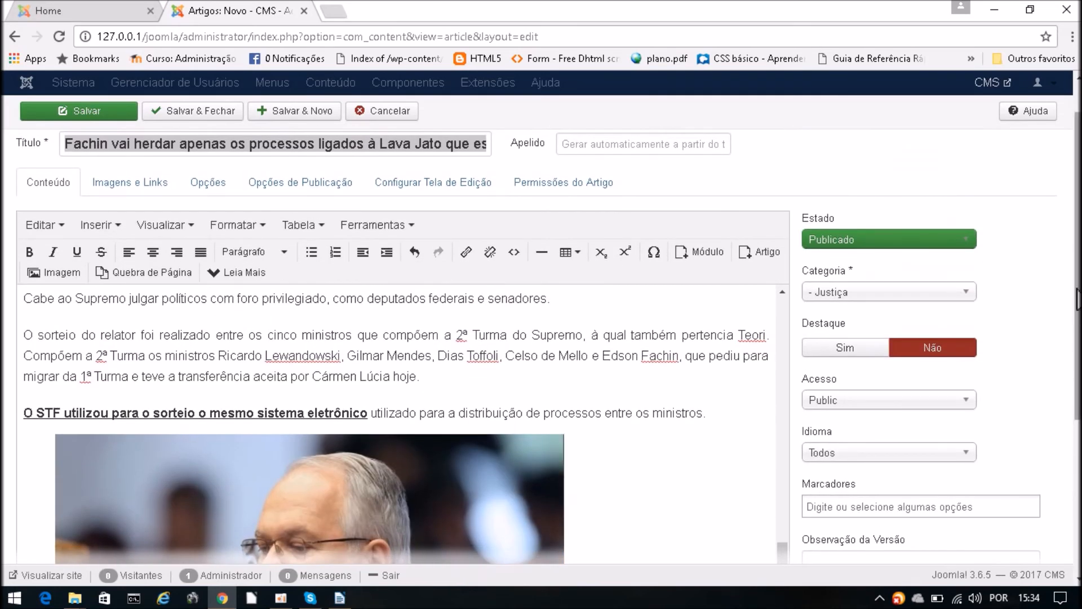
drag(1077, 276, 1073, 465)
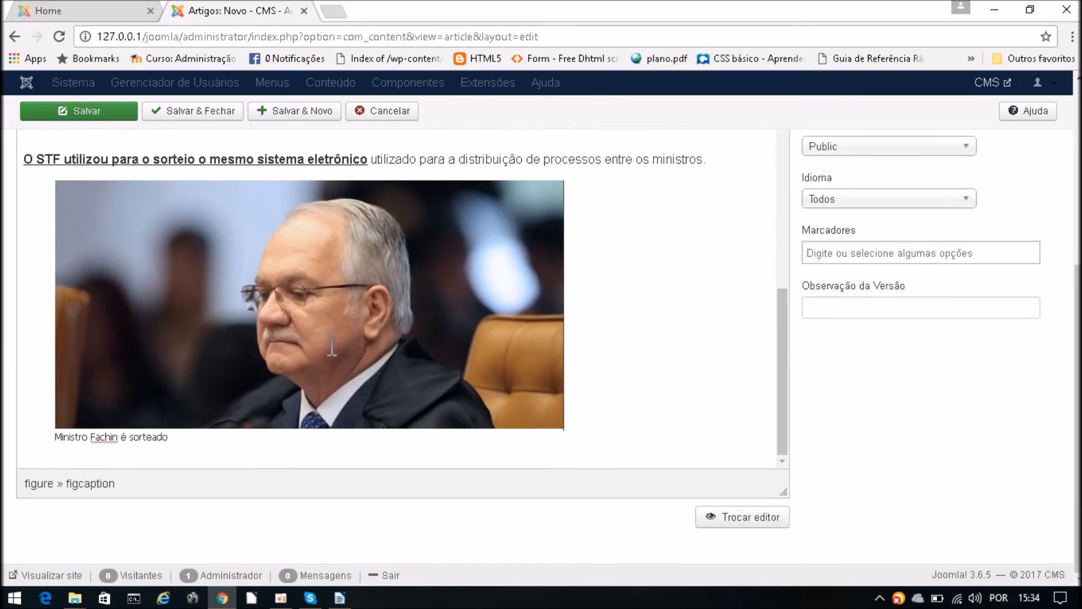
click(242, 255)
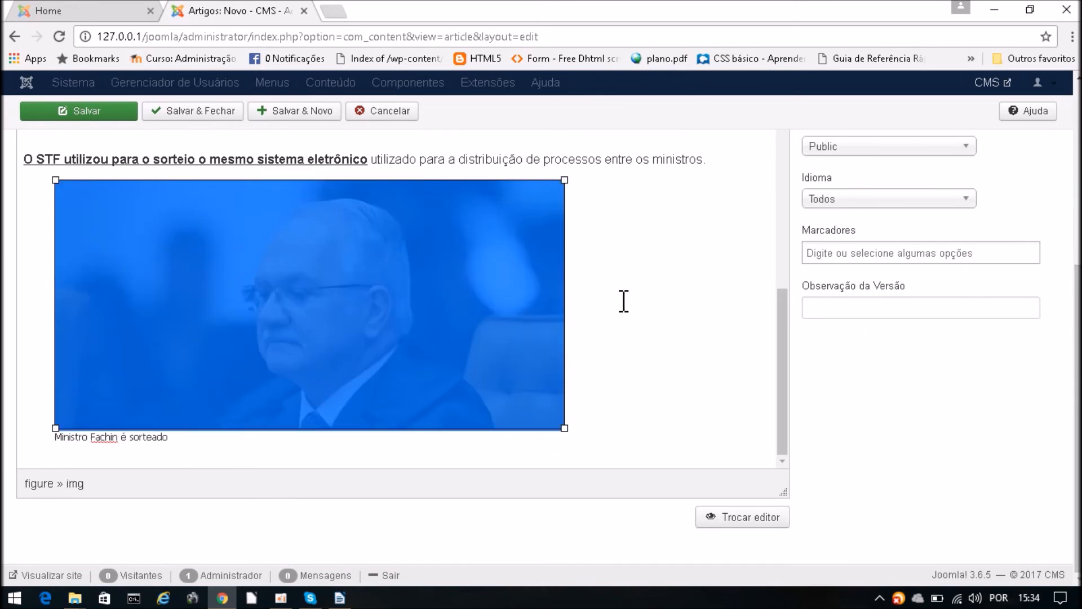
click(612, 243)
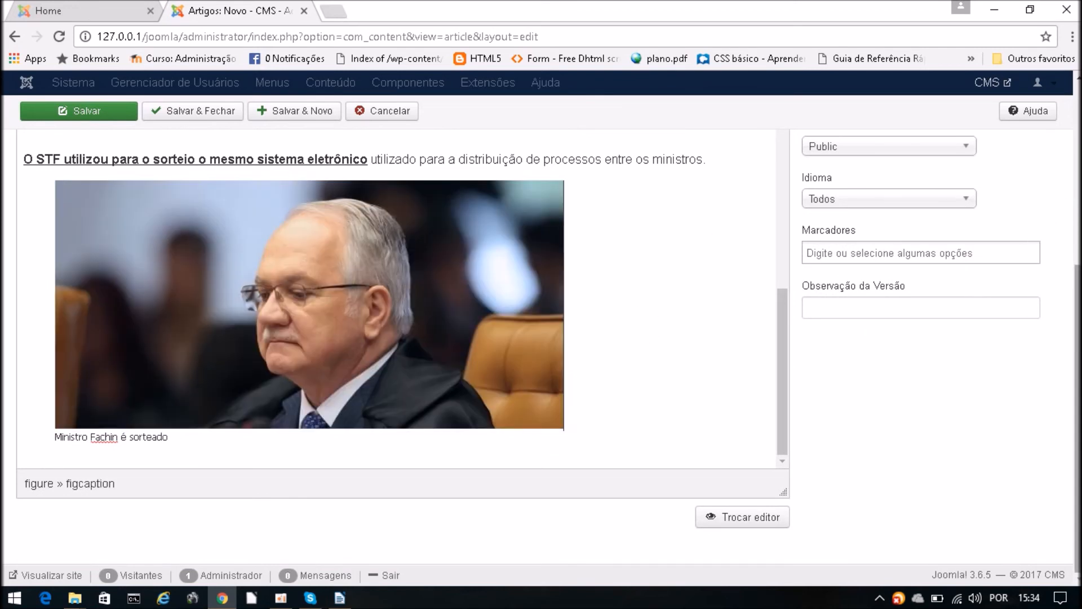
drag(1079, 350, 1077, 148)
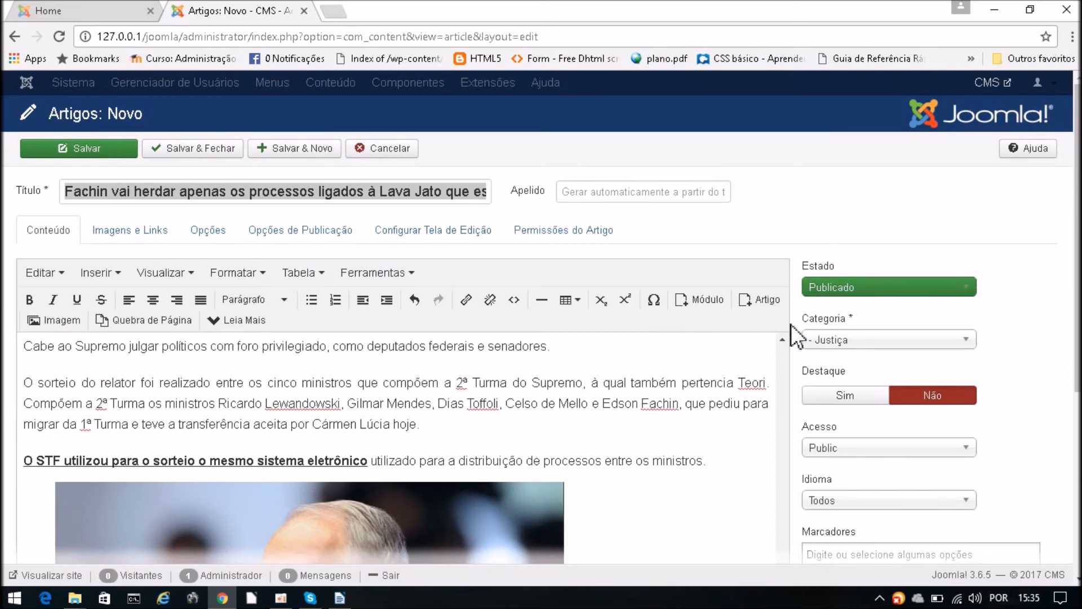
- Look through the article's publishing states, try Não publicado, and set the state back to Publicado
scroll(843, 165, down, 2)
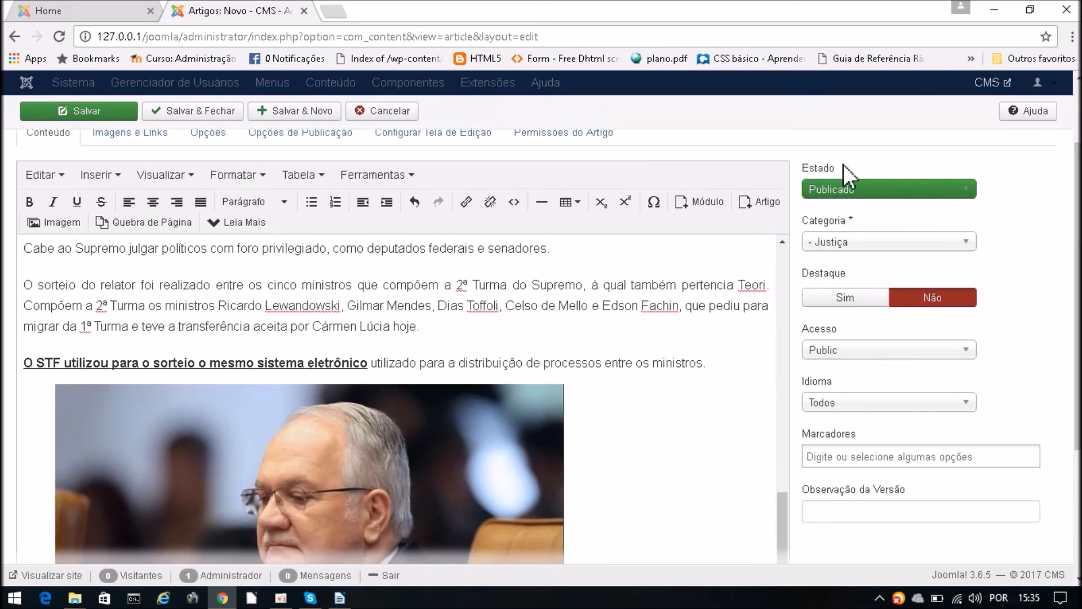
click(888, 191)
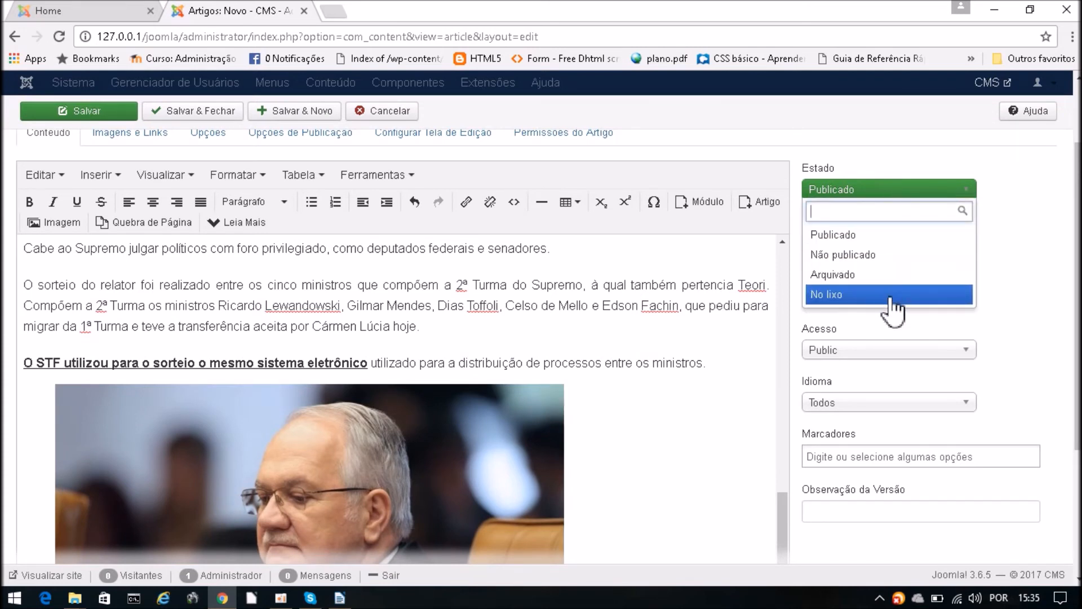
click(875, 162)
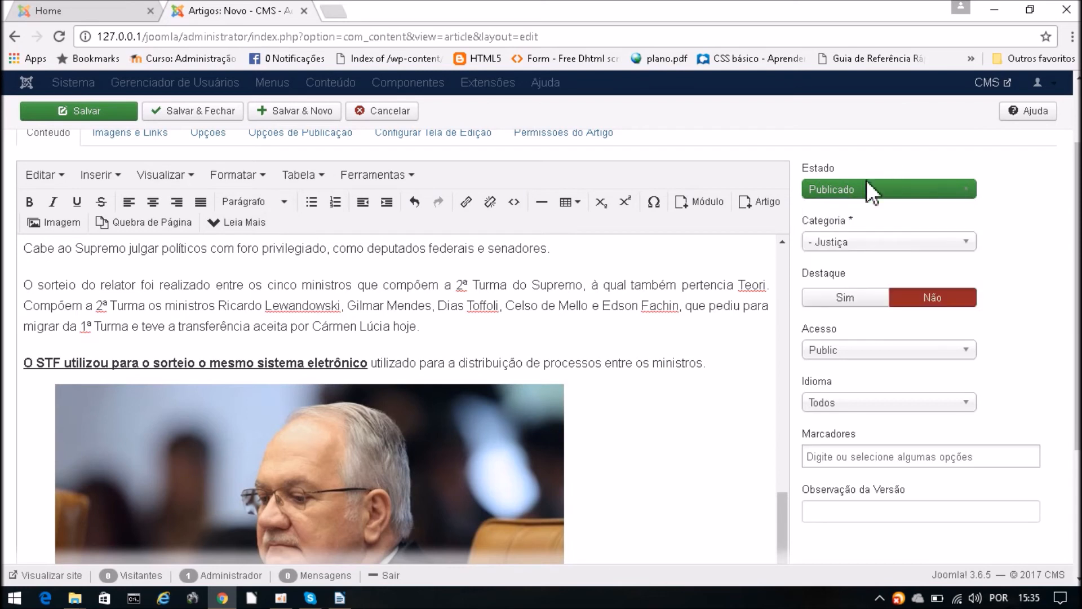
click(846, 192)
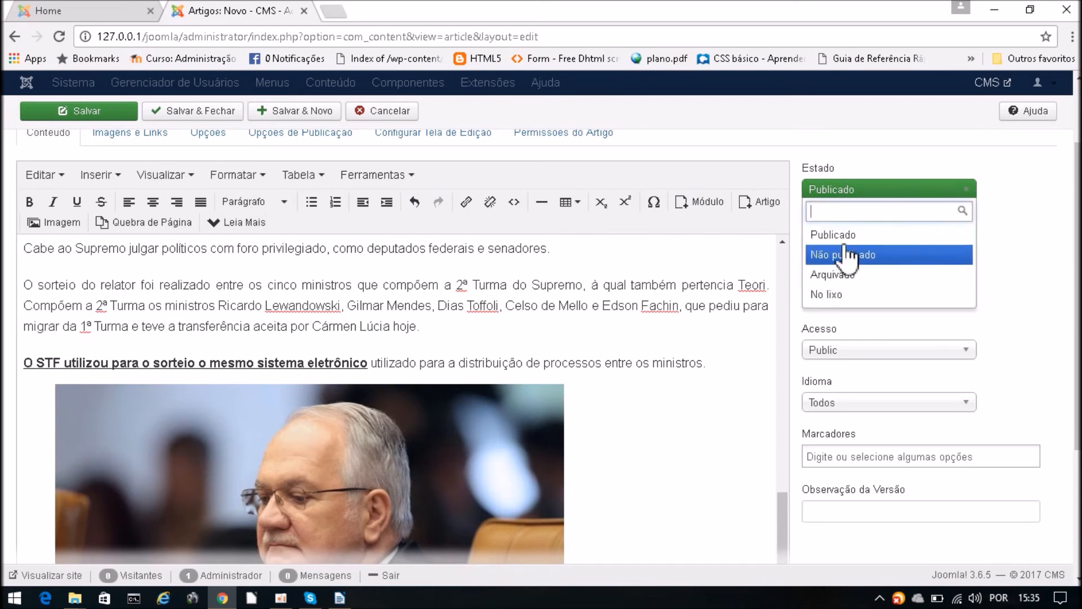
click(851, 234)
click(848, 189)
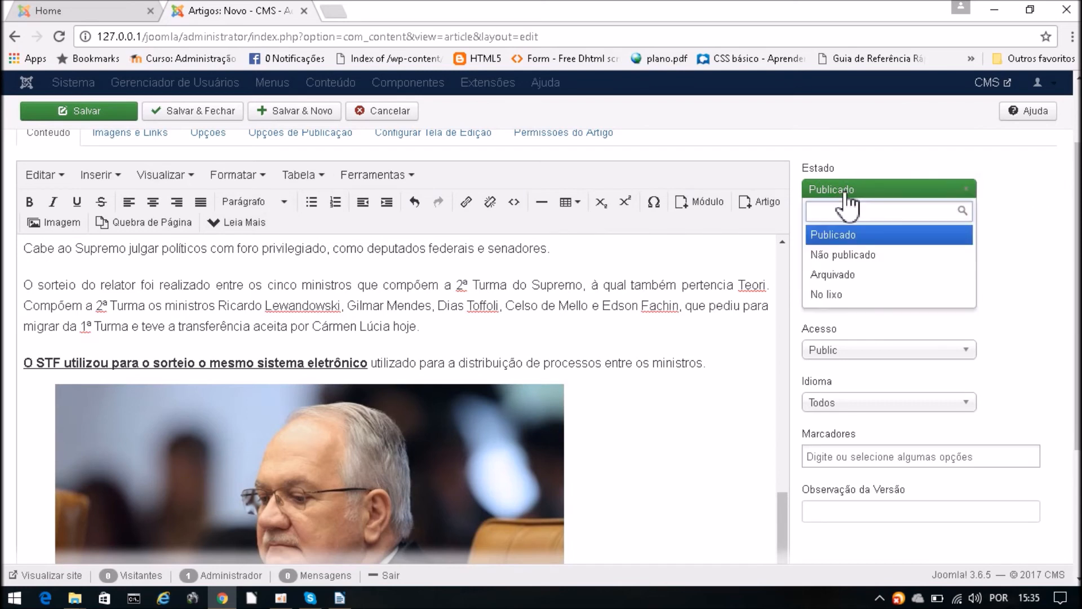
click(857, 255)
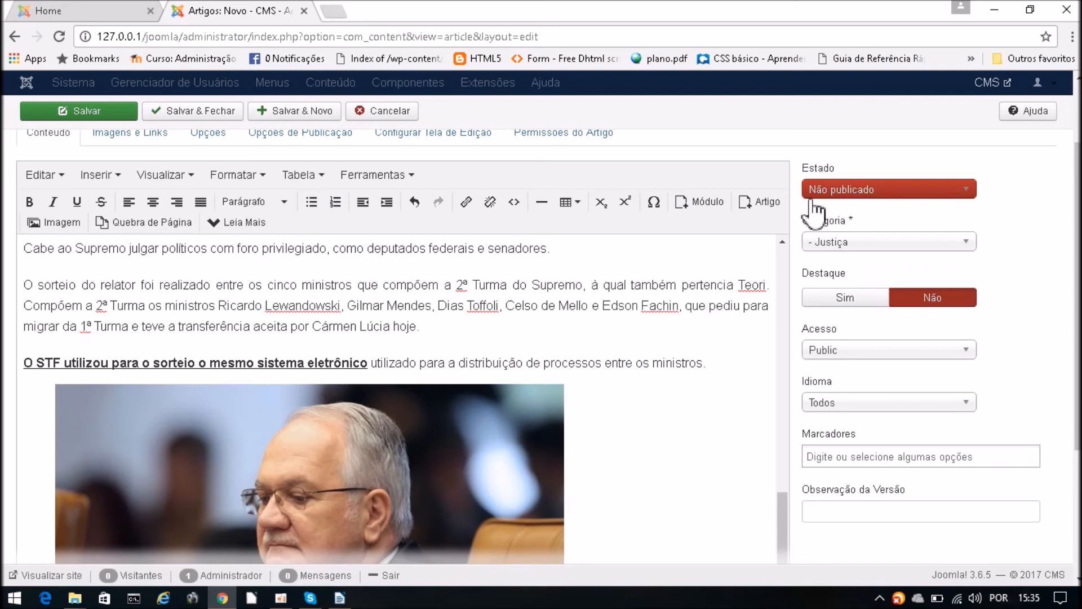
click(841, 191)
click(845, 234)
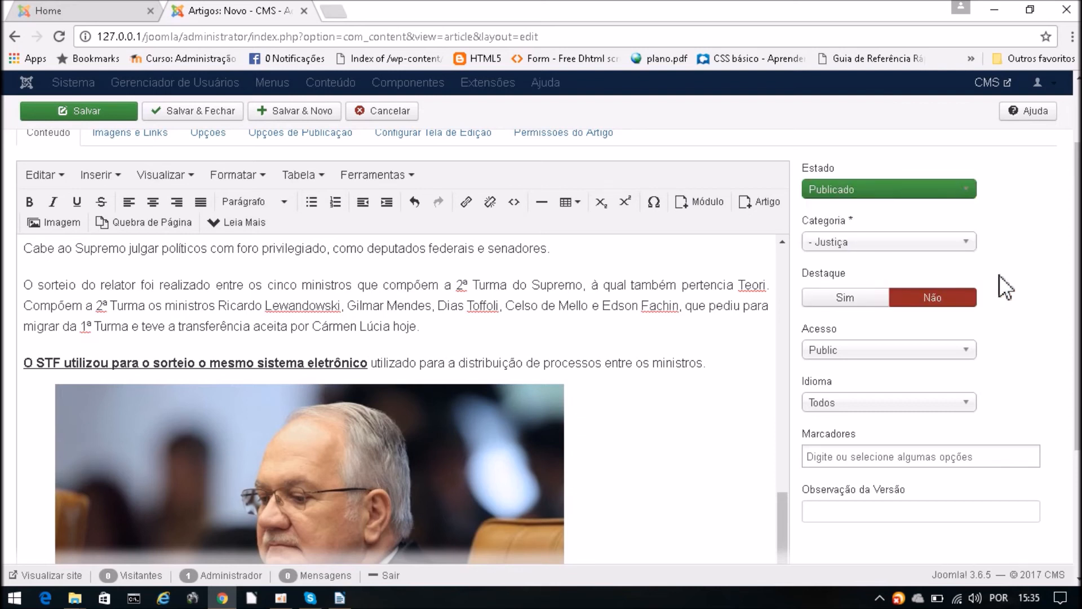
- Set the article's category to Superior Tribunal and mark it as featured with Destaque set to Sim
click(845, 247)
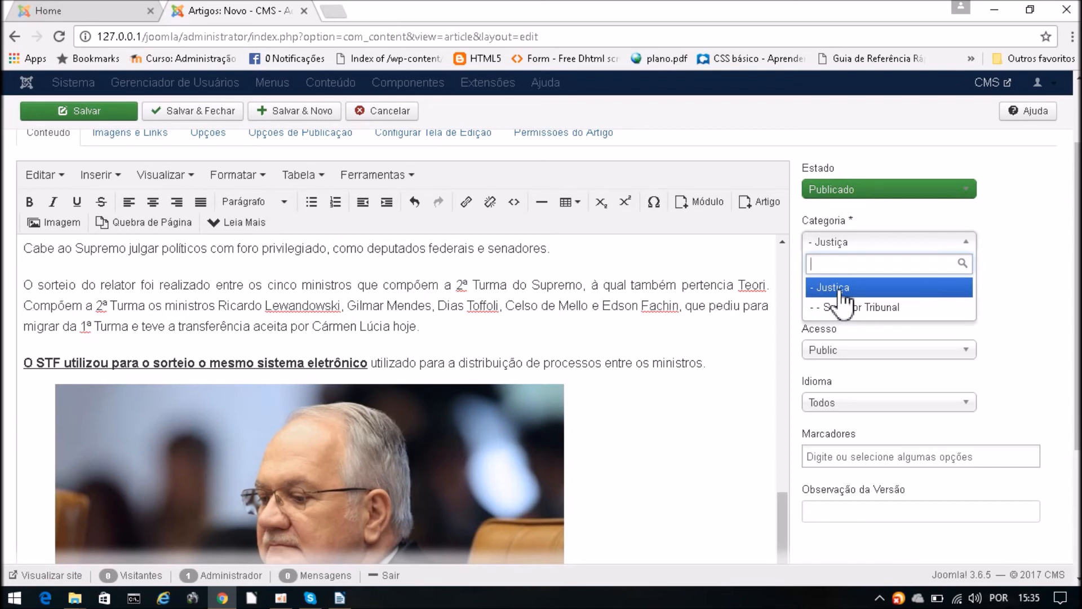
click(858, 316)
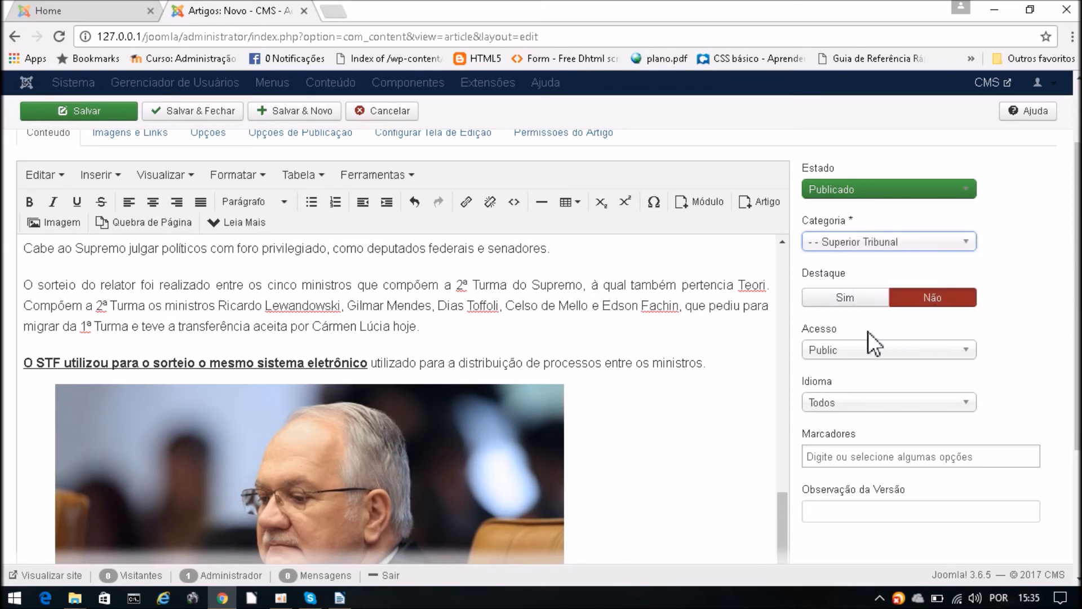
click(844, 298)
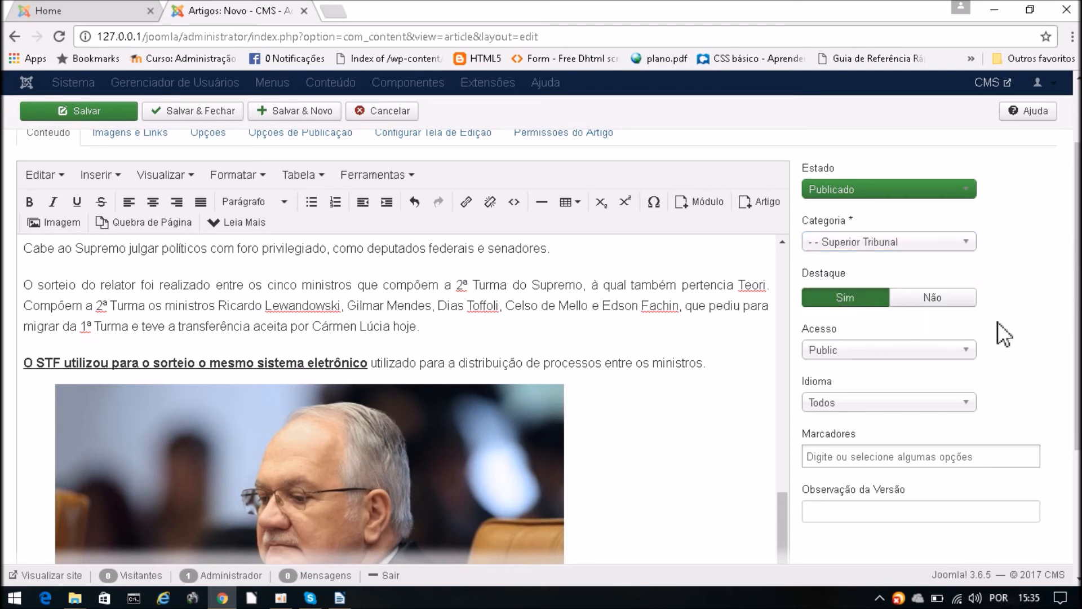
- Examine the access levels available for the article and compare them with the login form on the site's home page
scroll(1074, 372, down, 3)
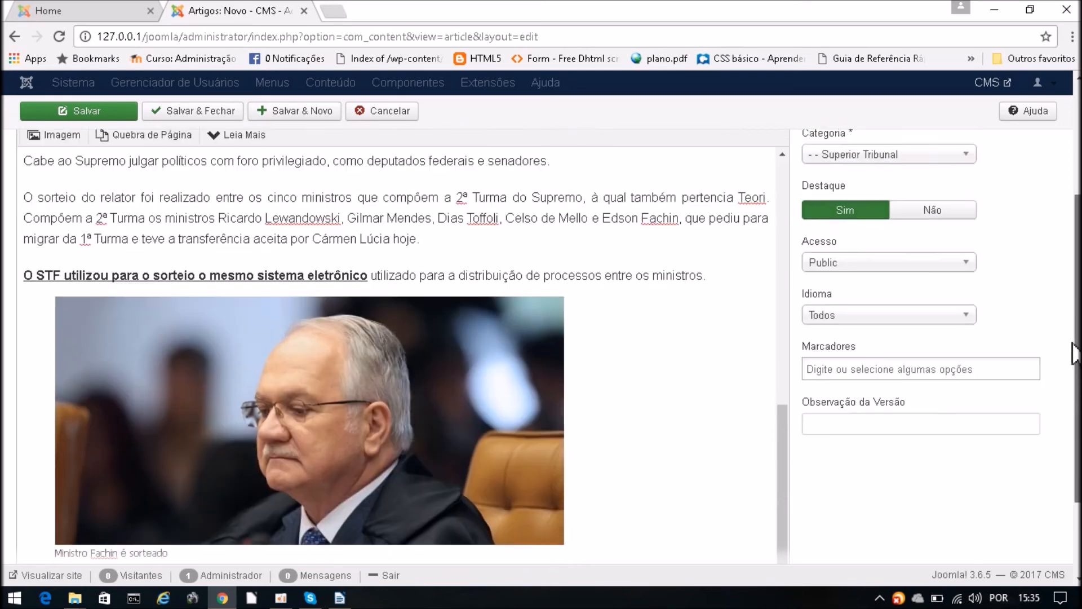
click(883, 217)
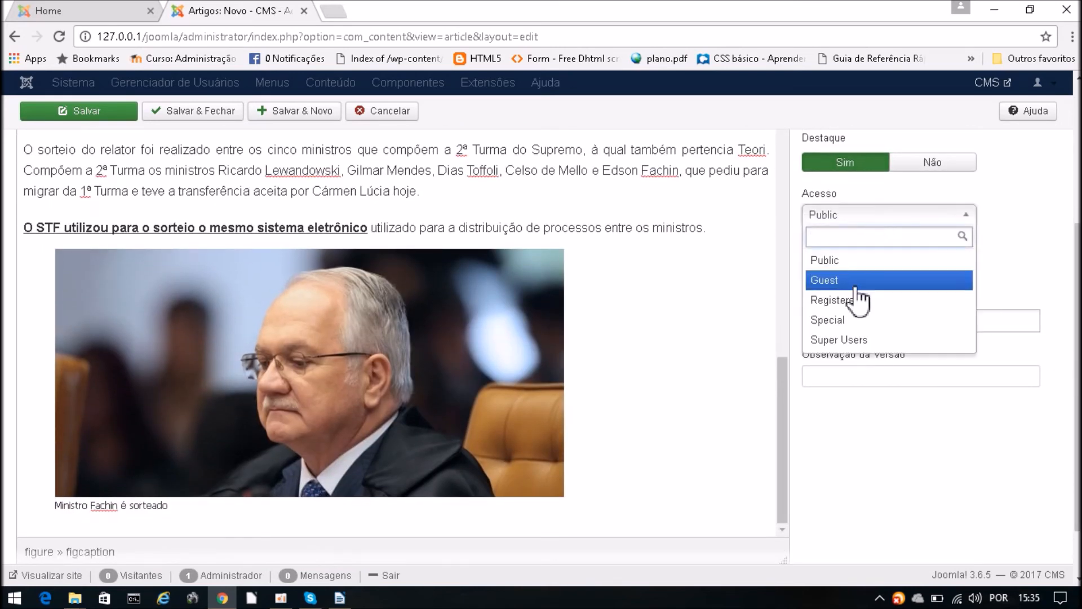
click(36, 5)
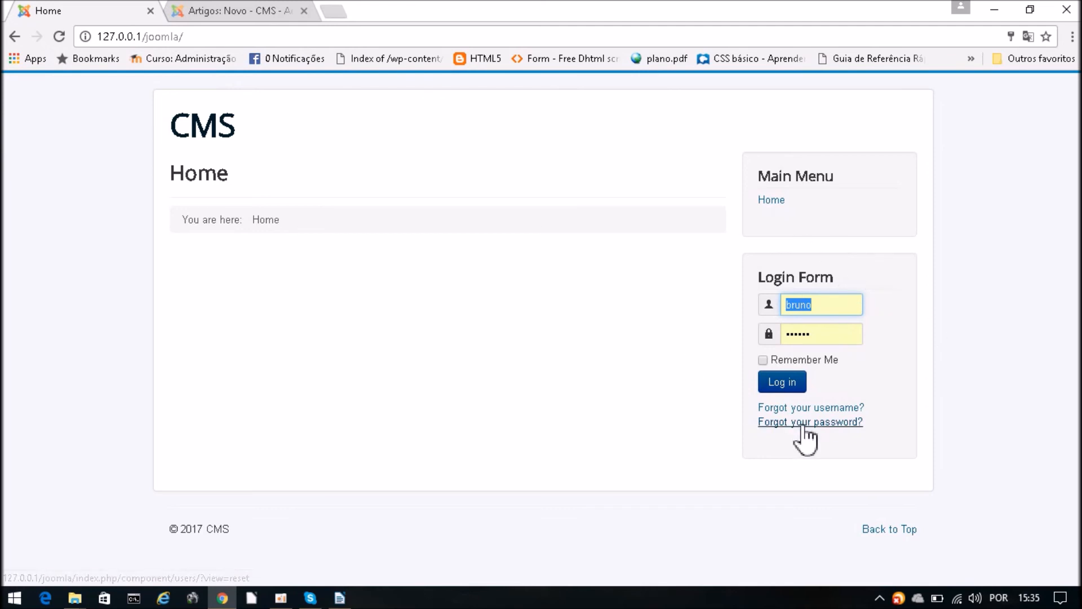
click(227, 11)
click(877, 214)
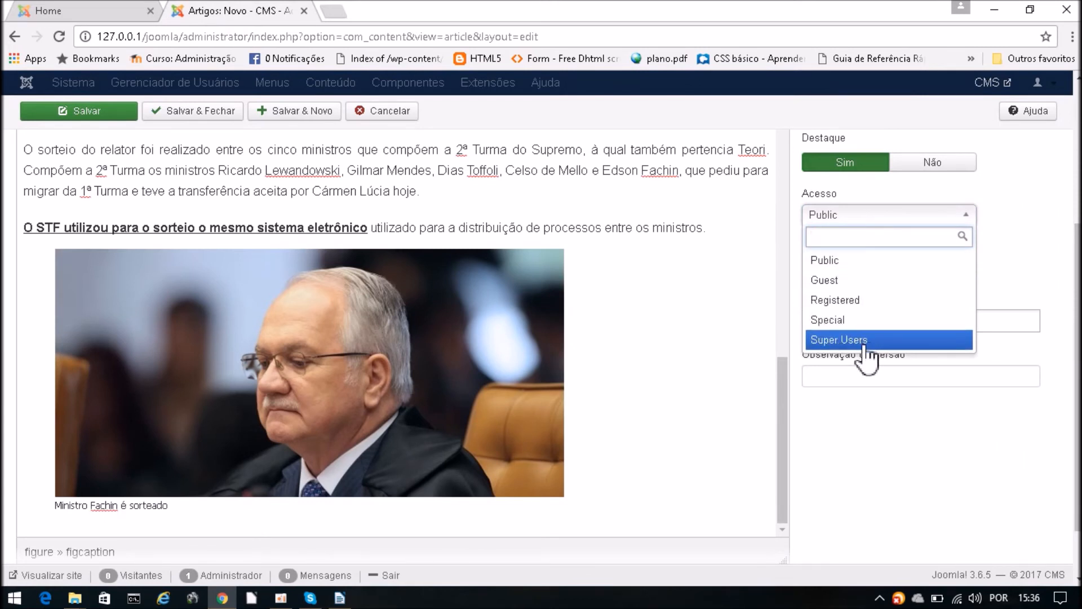
click(85, 10)
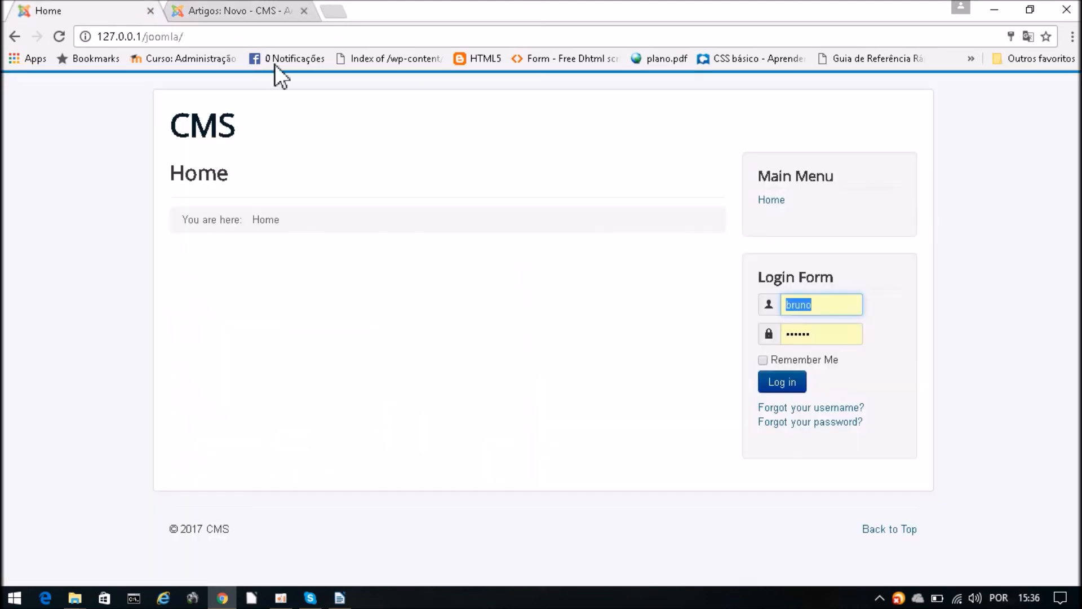
click(179, 10)
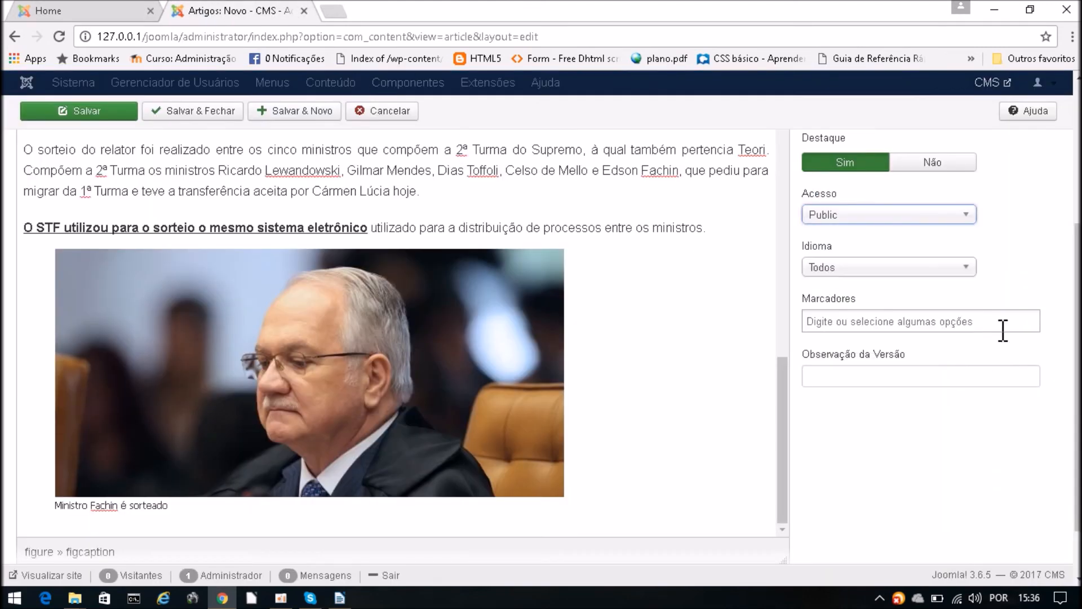
- Look at the article's language choices, keep Todos, and save and close the article
click(873, 272)
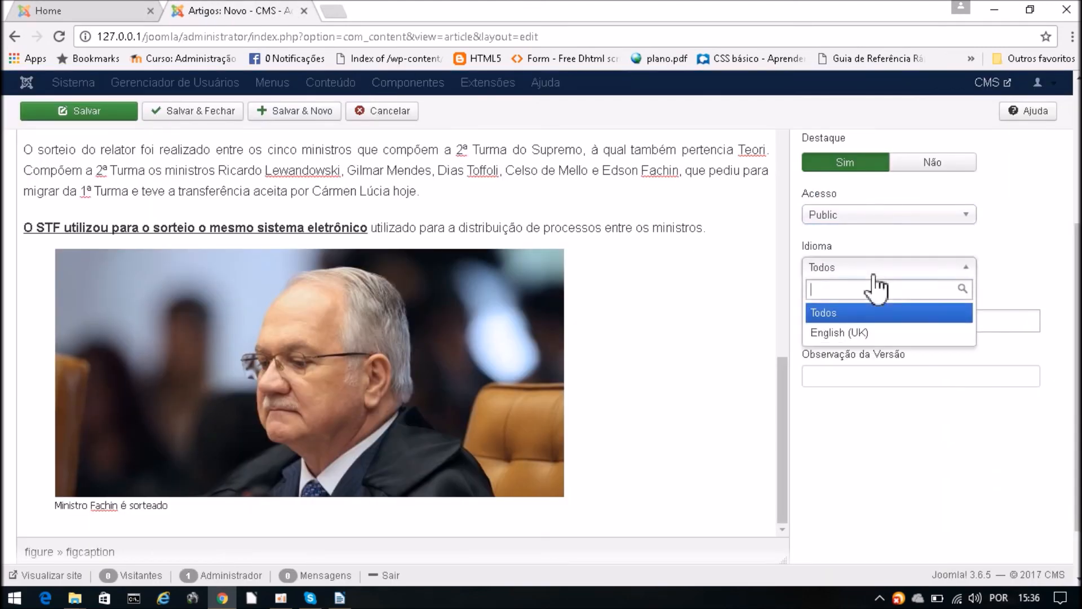
click(873, 274)
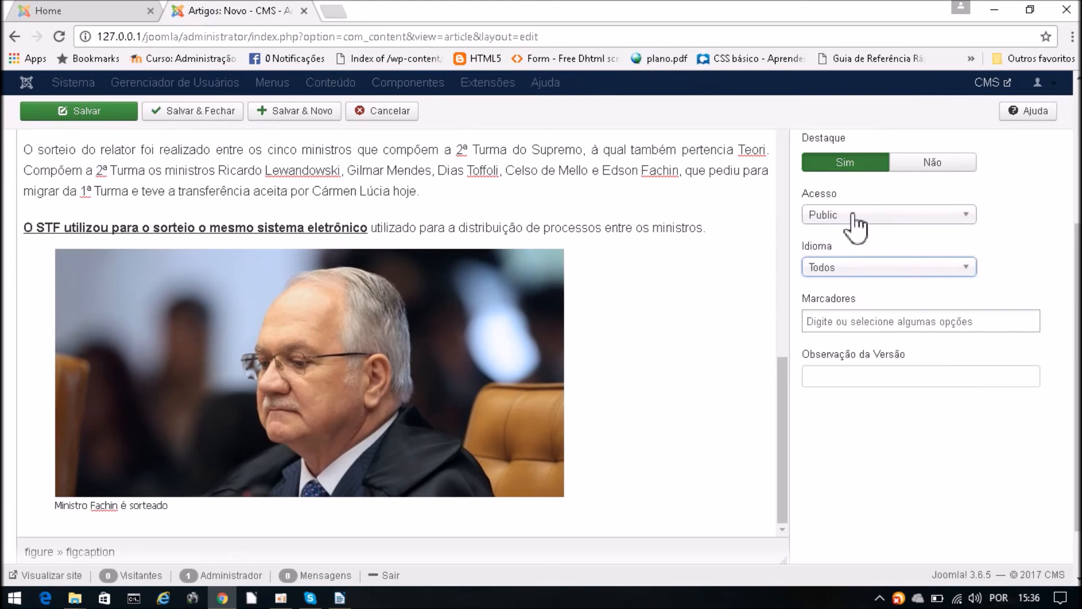
scroll(1024, 181, up, 5)
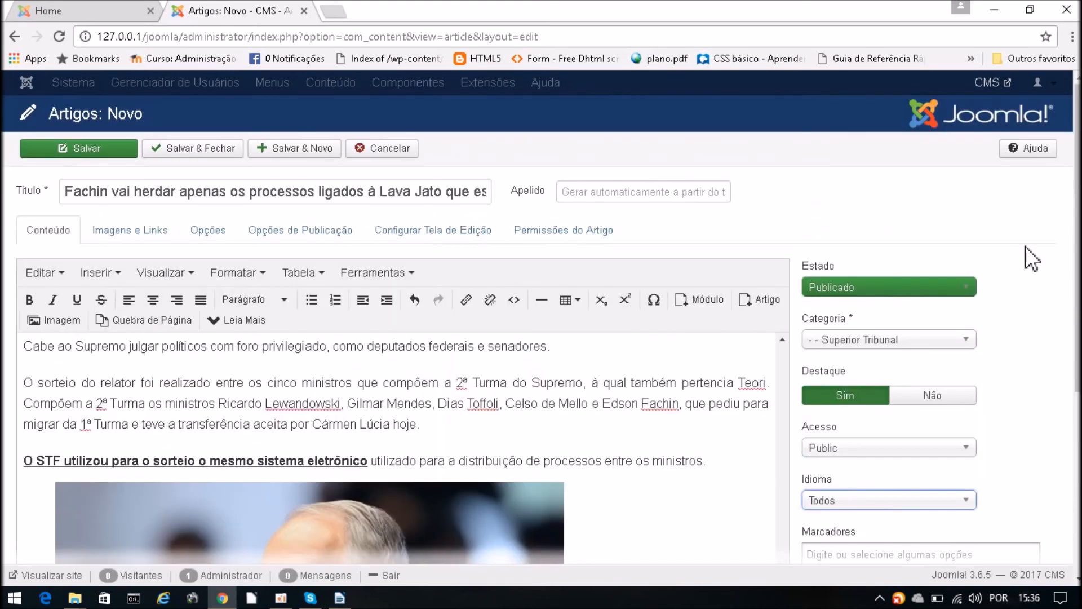
click(188, 156)
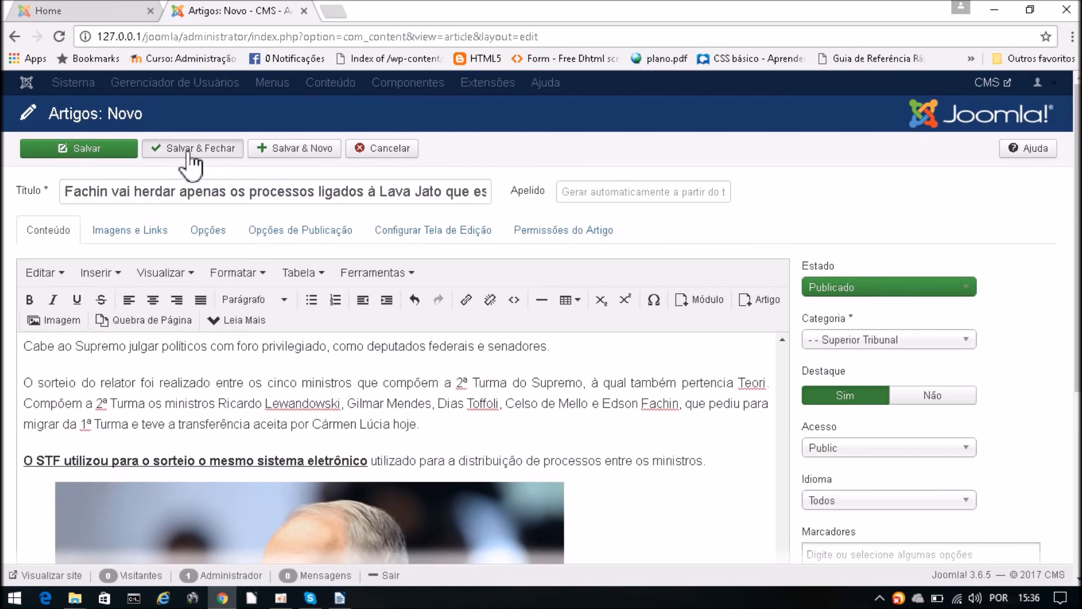
click(185, 149)
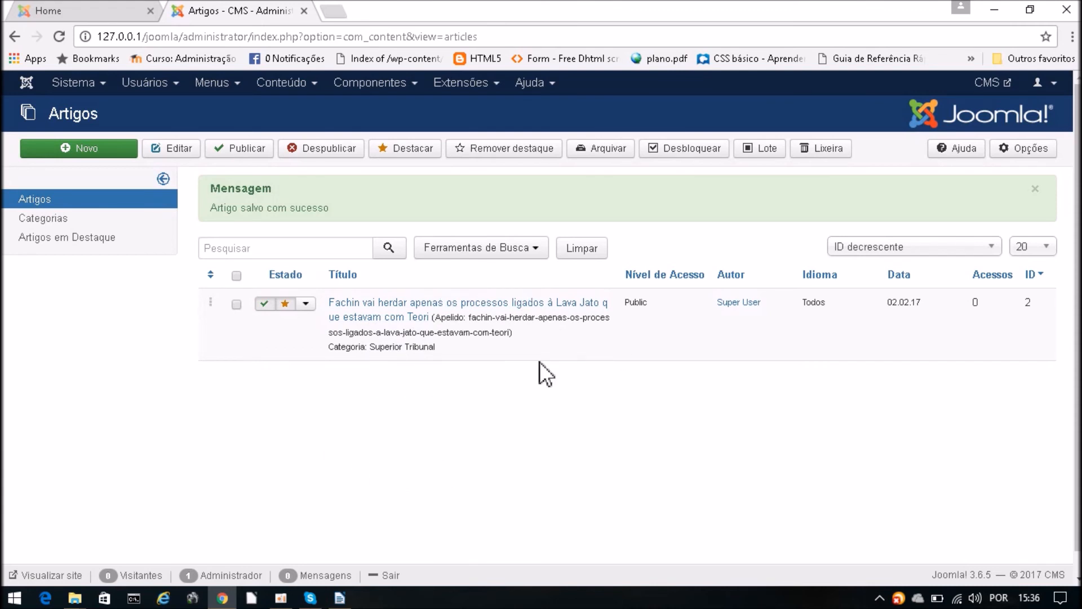
- Reload the site's public home page to check for the newly saved article
click(87, 17)
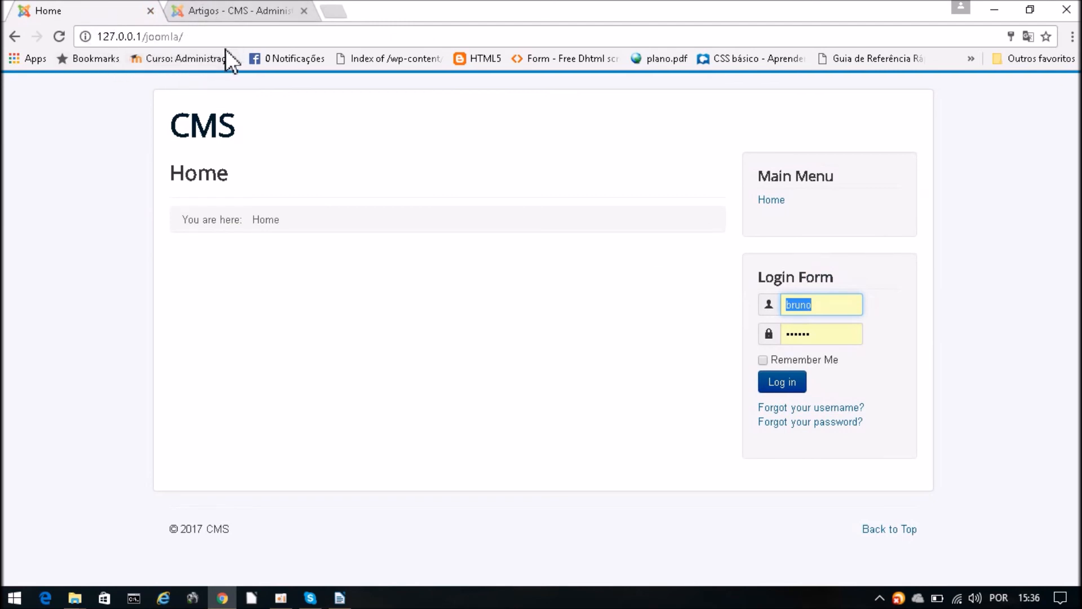
click(214, 13)
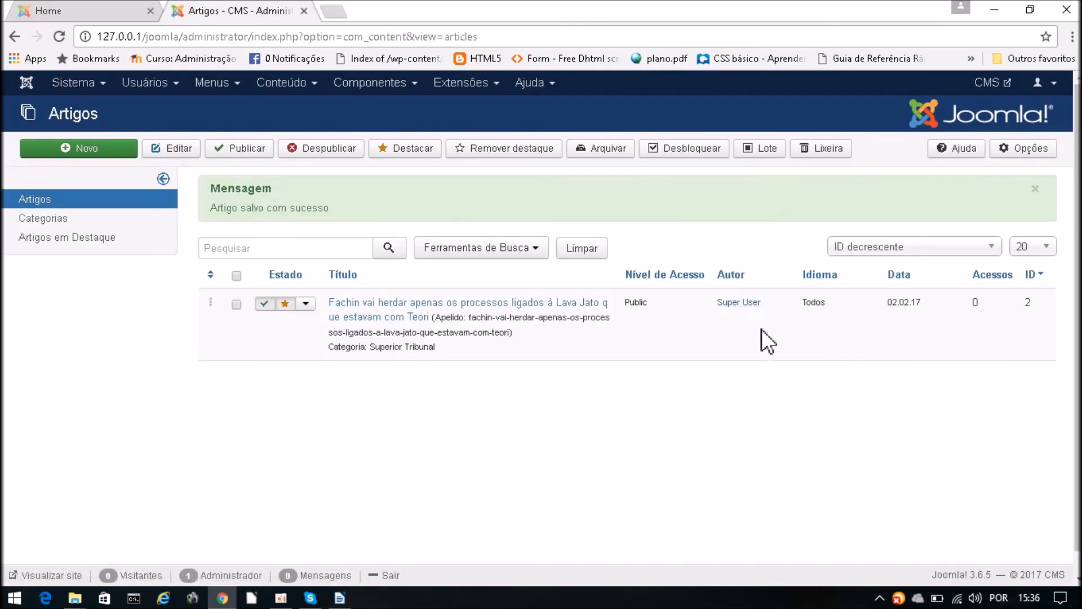
click(101, 11)
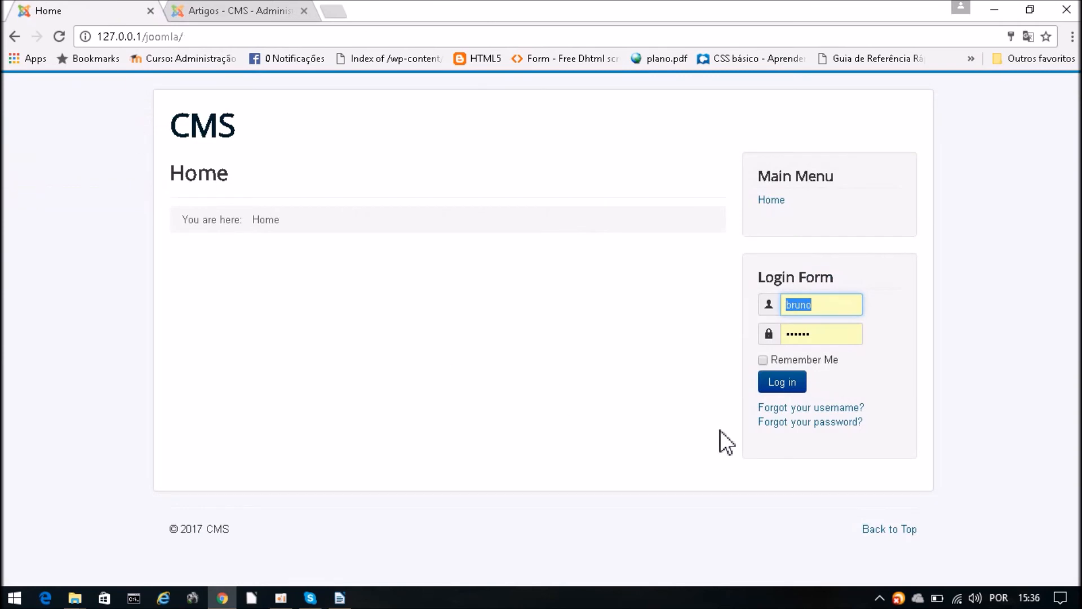
click(398, 360)
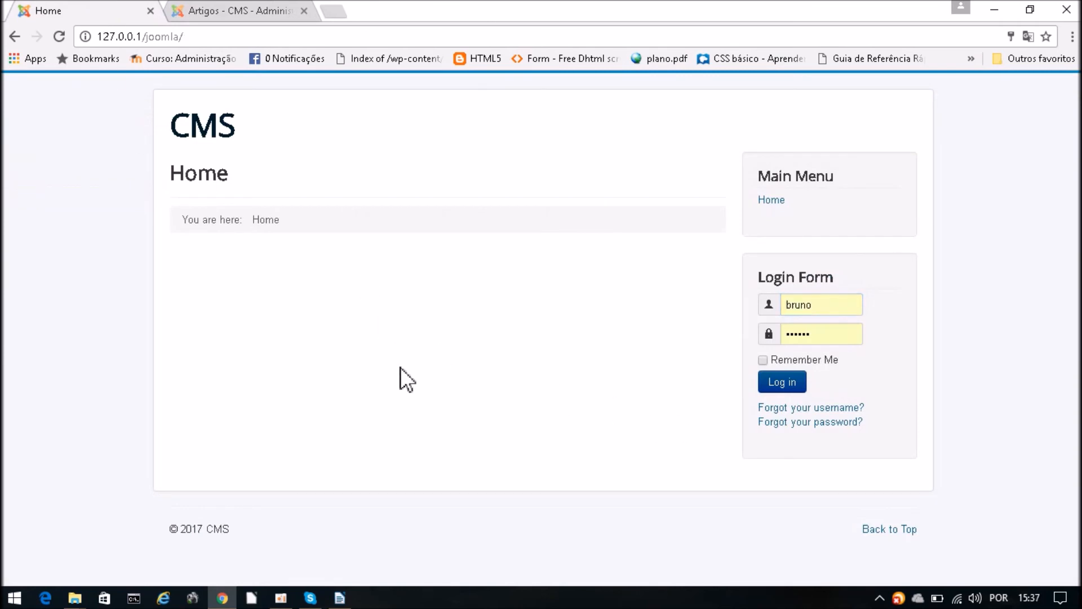
key(F5)
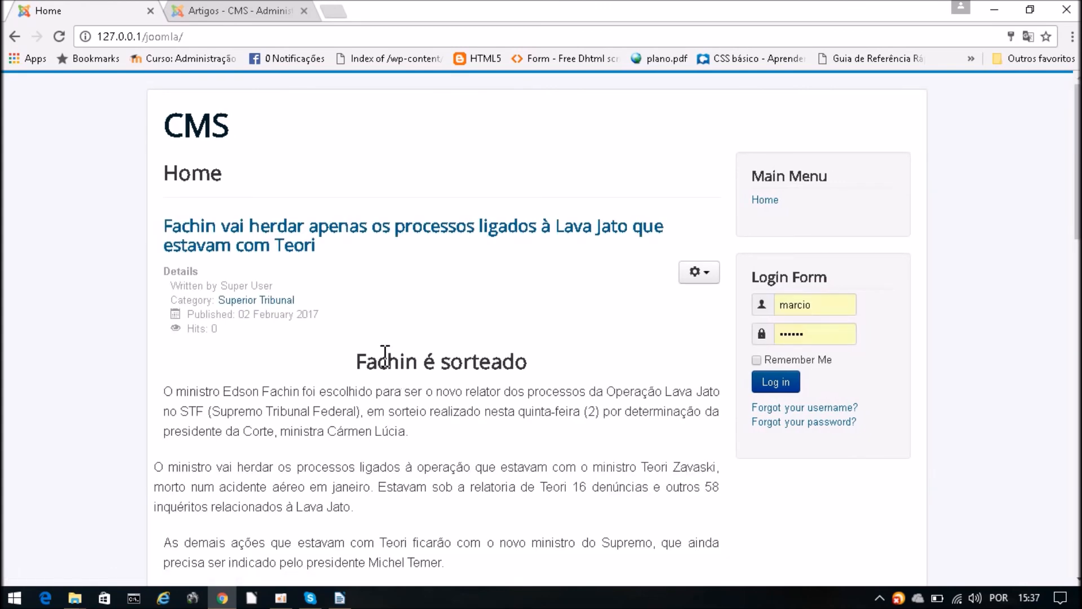
- Review the published article on the home page from its title and heading down to the captioned photo
scroll(509, 342, down, 12)
middle_click(545, 379)
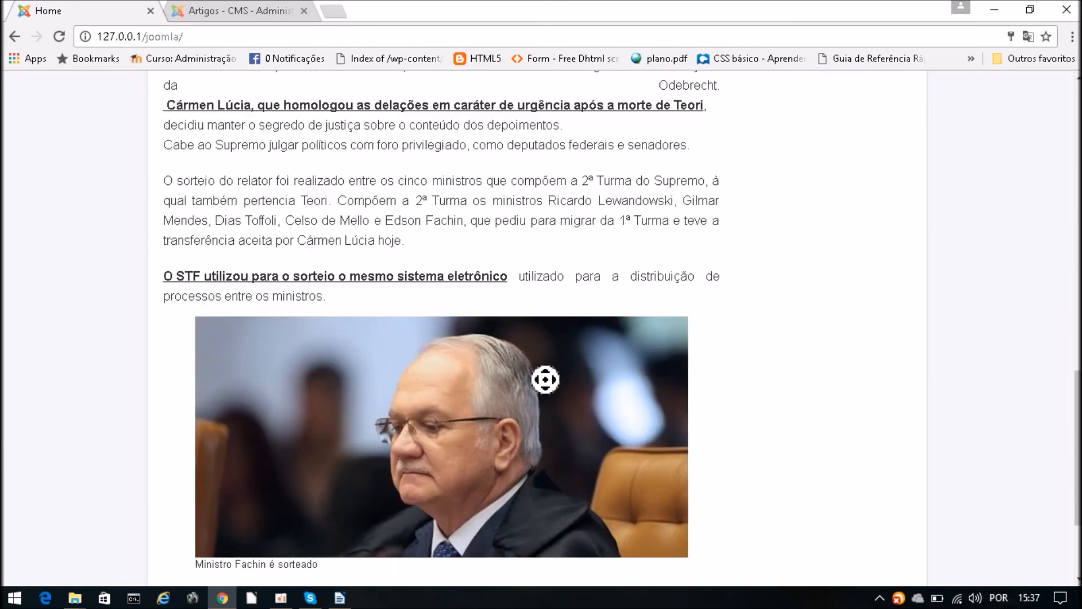
scroll(545, 380, down, 3)
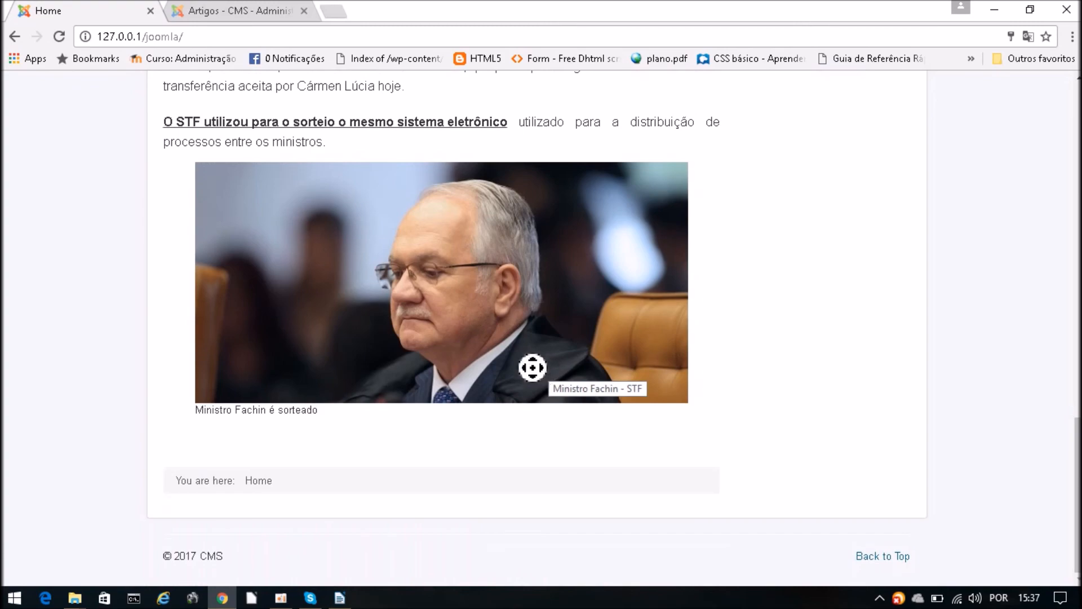
middle_click(1042, 432)
drag(1077, 471, 1077, 134)
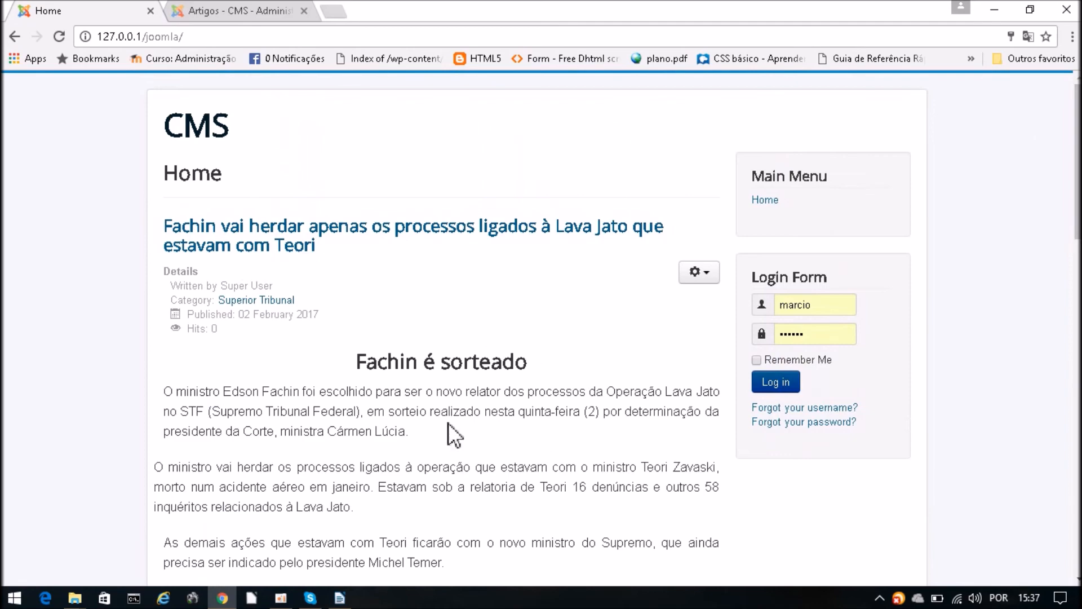
scroll(375, 377, down, 5)
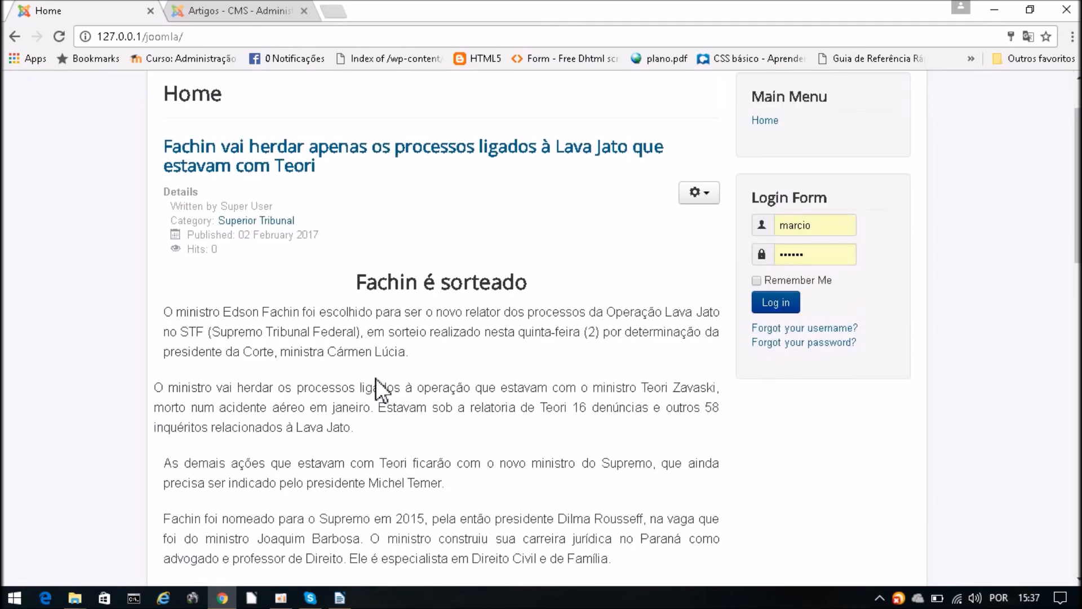
scroll(376, 377, down, 10)
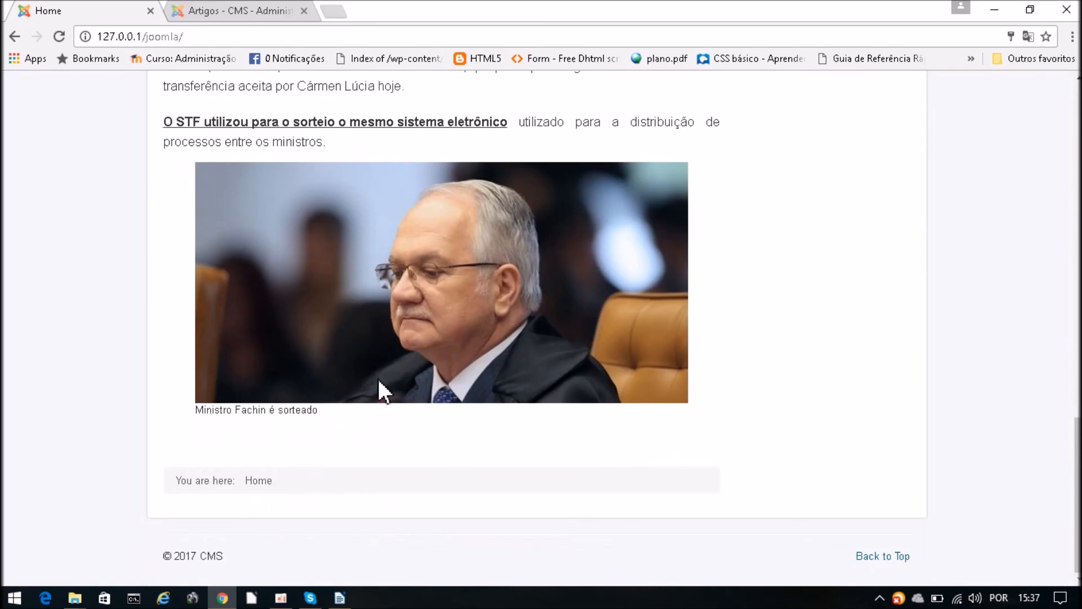
drag(1078, 495, 1079, 162)
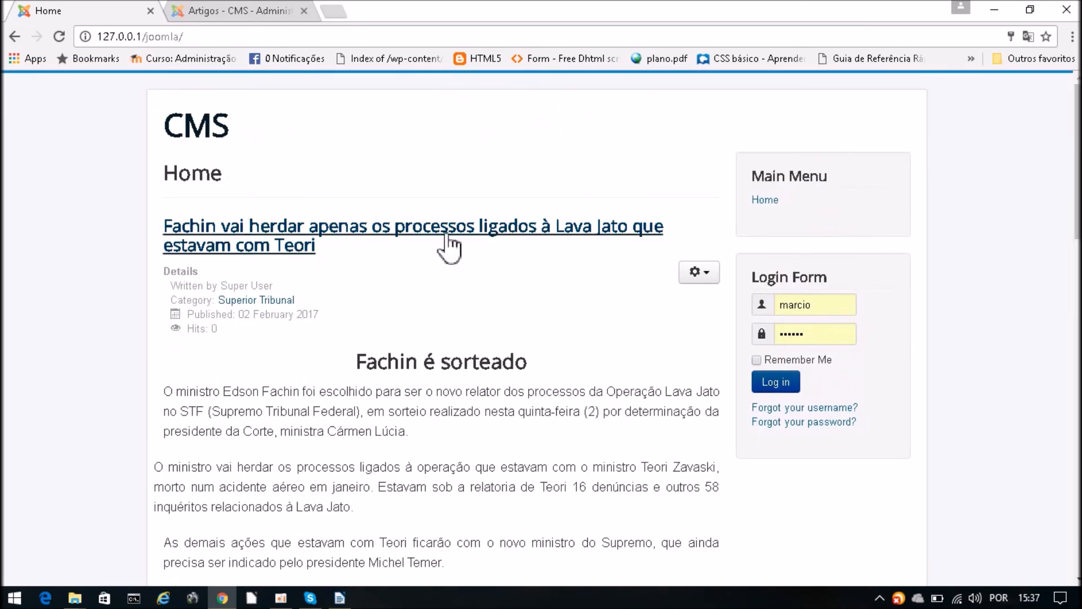
click(335, 14)
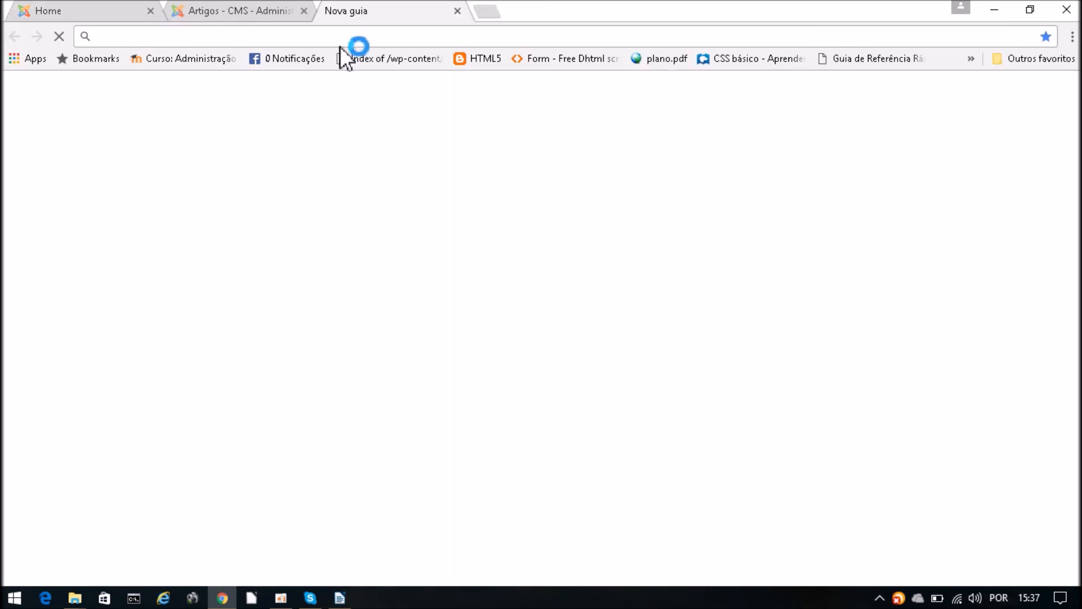
text(ewww)
key(BackSpace)
key(BackSpace)
key(BackSpace)
key(BackSpace)
text(www.uol.com.br)
key(Return)
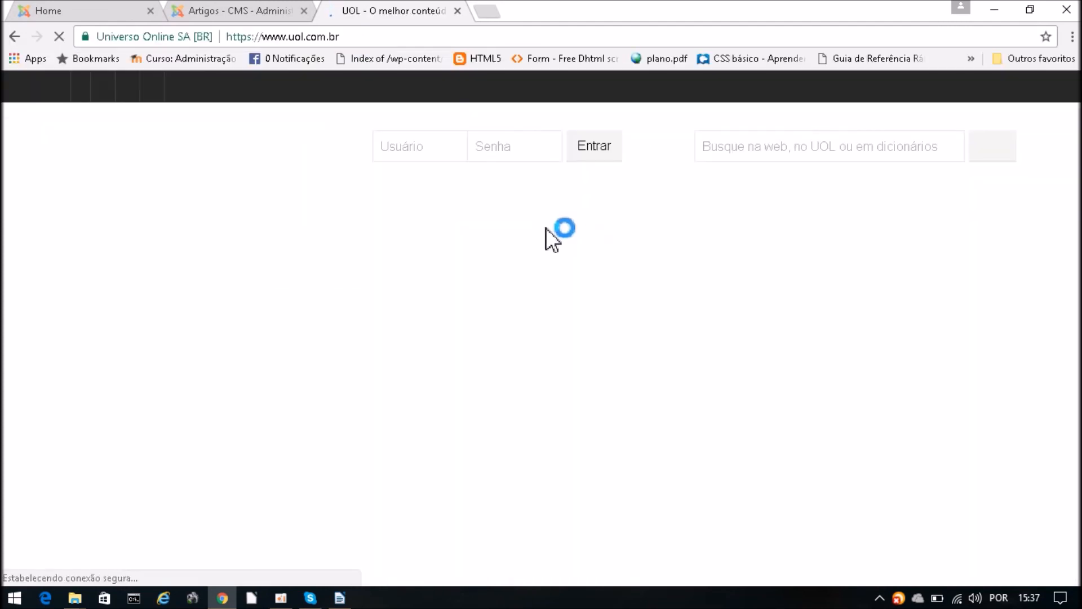
- Examine how the UOL home page presents its news with headlines, short teasers and thumbnails
scroll(763, 258, down, 6)
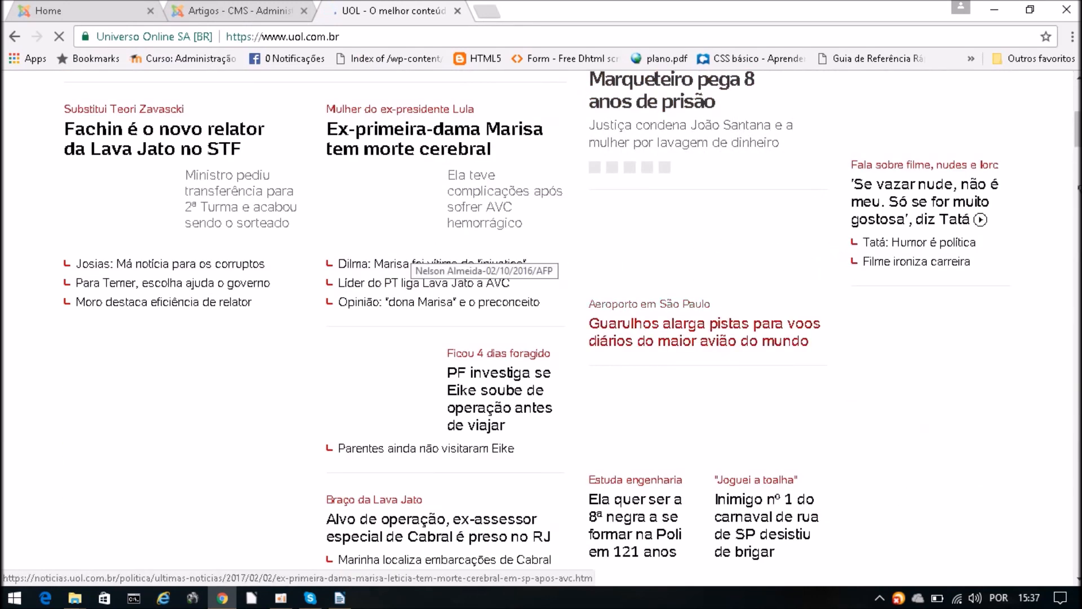
scroll(1075, 152, up, 5)
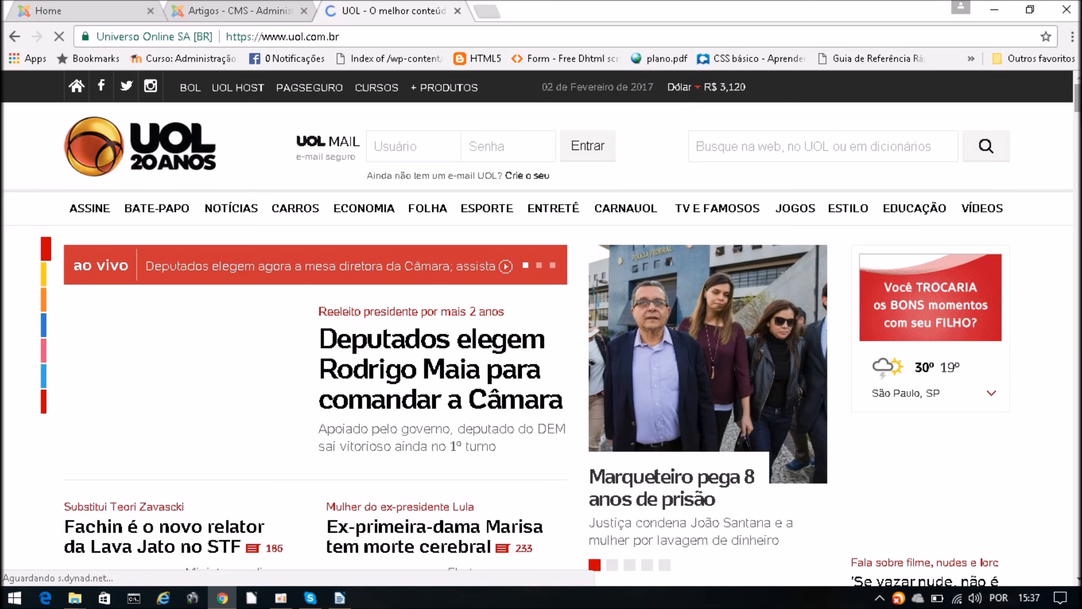
scroll(1077, 110, down, 8)
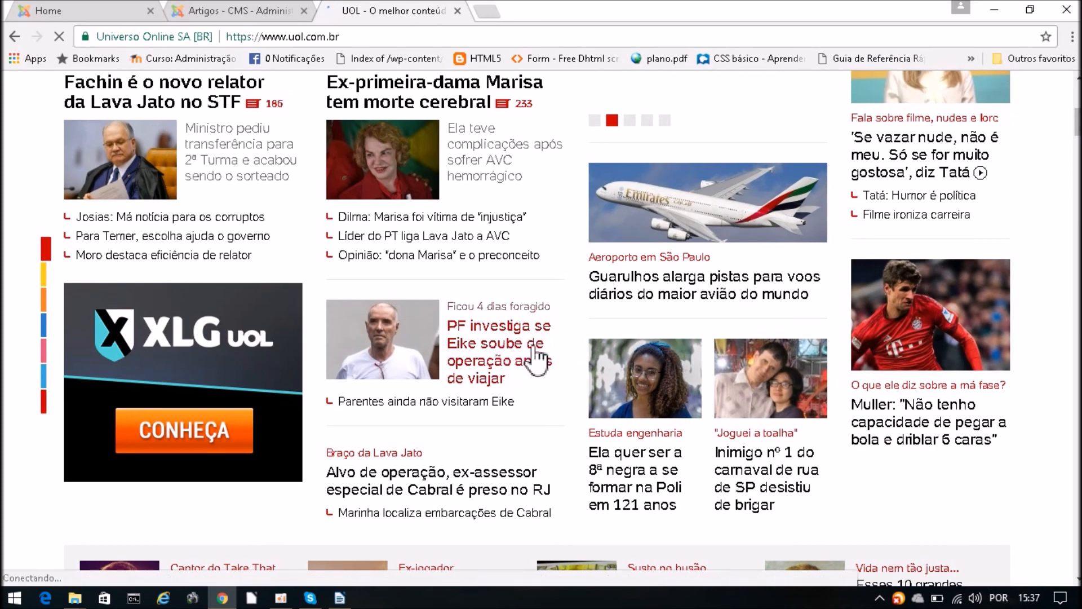
scroll(529, 358, up, 3)
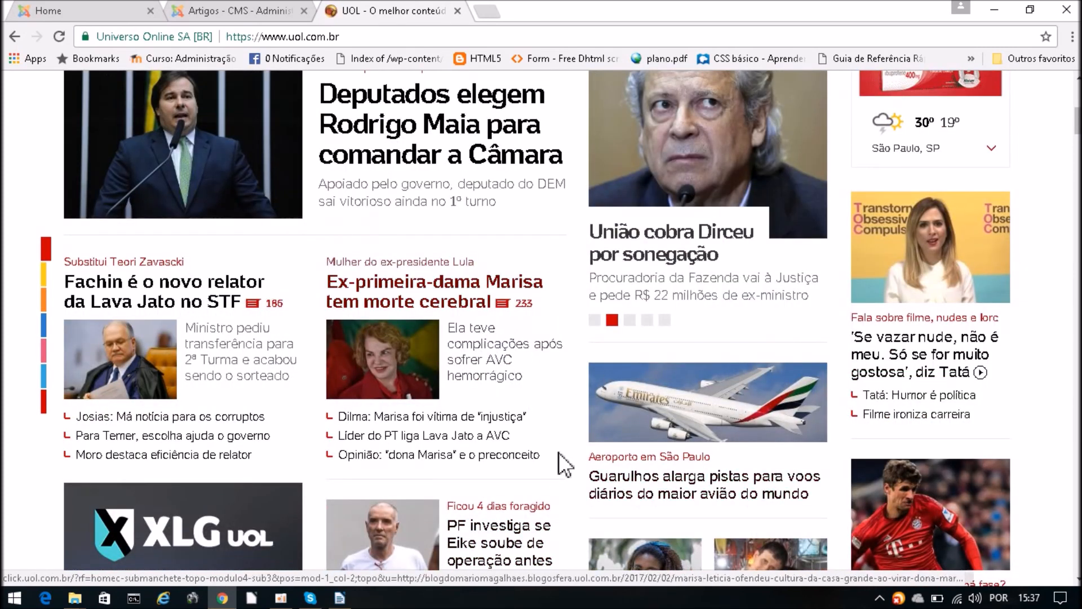
scroll(559, 417, down, 6)
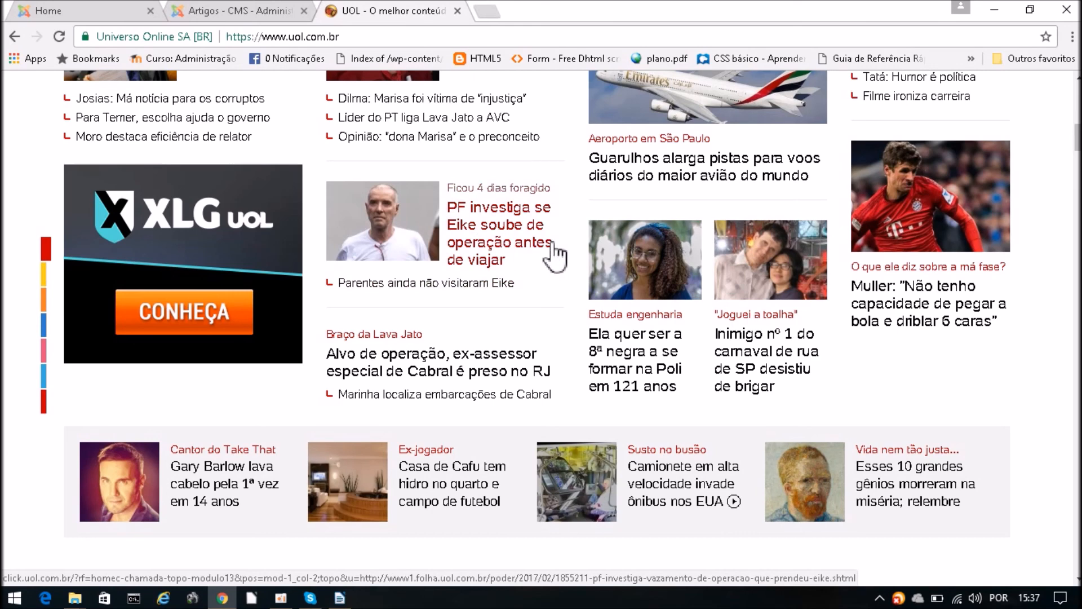
- Reopen the saved Fachin article for editing in the Joomla administrator and select its entire first paragraph below the heading
click(249, 10)
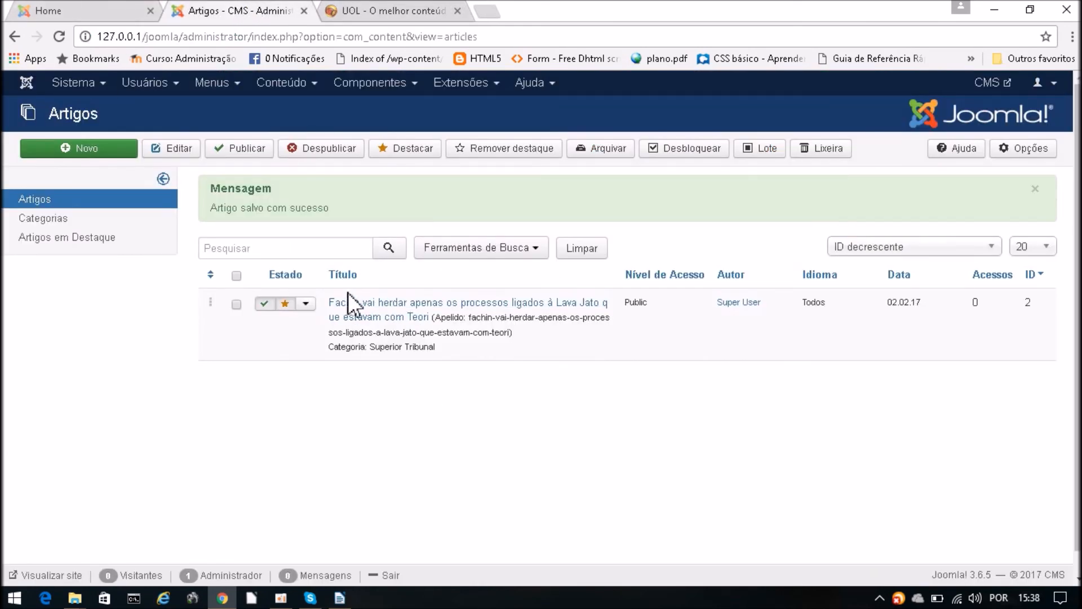
click(395, 310)
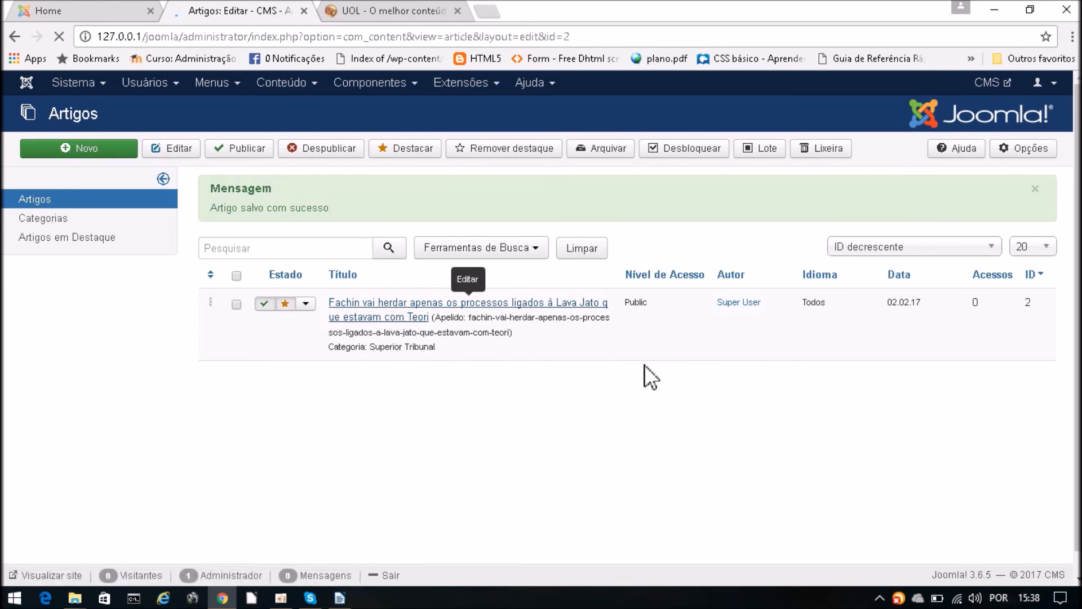
click(129, 370)
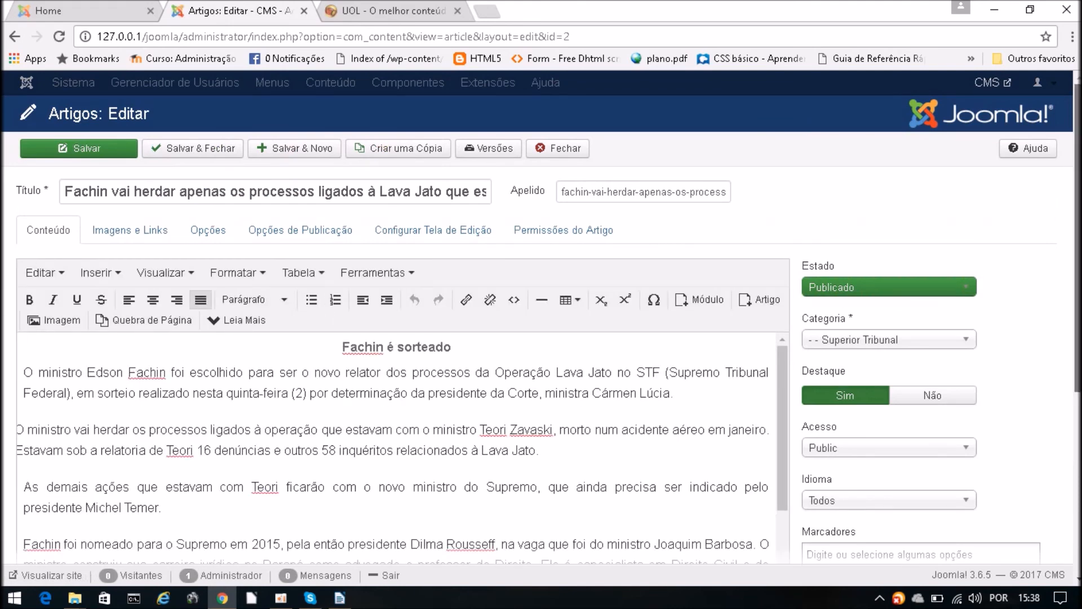
scroll(297, 200, down, 4)
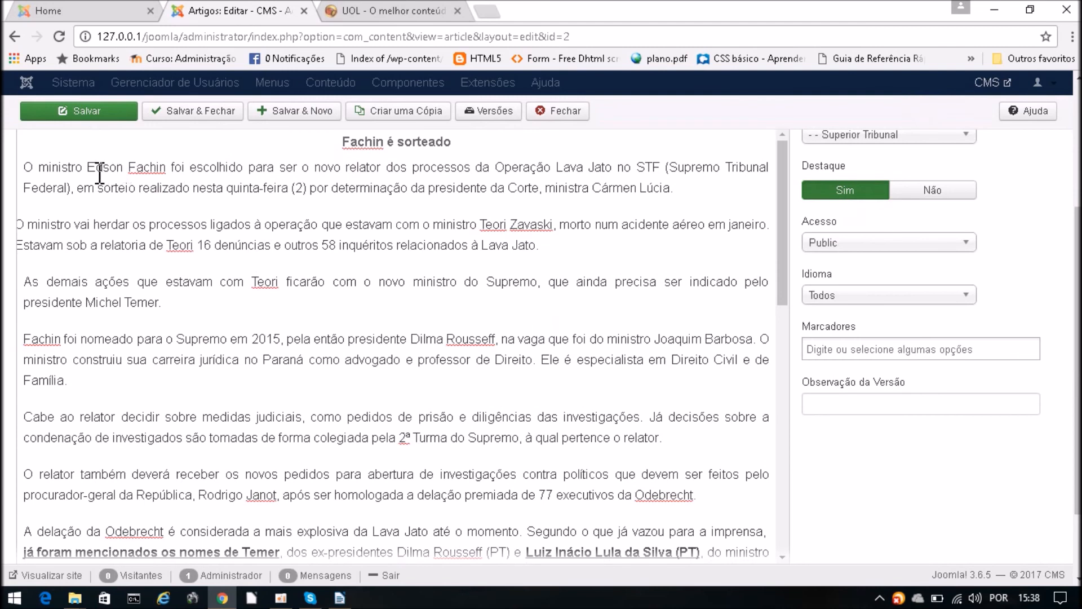
drag(25, 167, 103, 167)
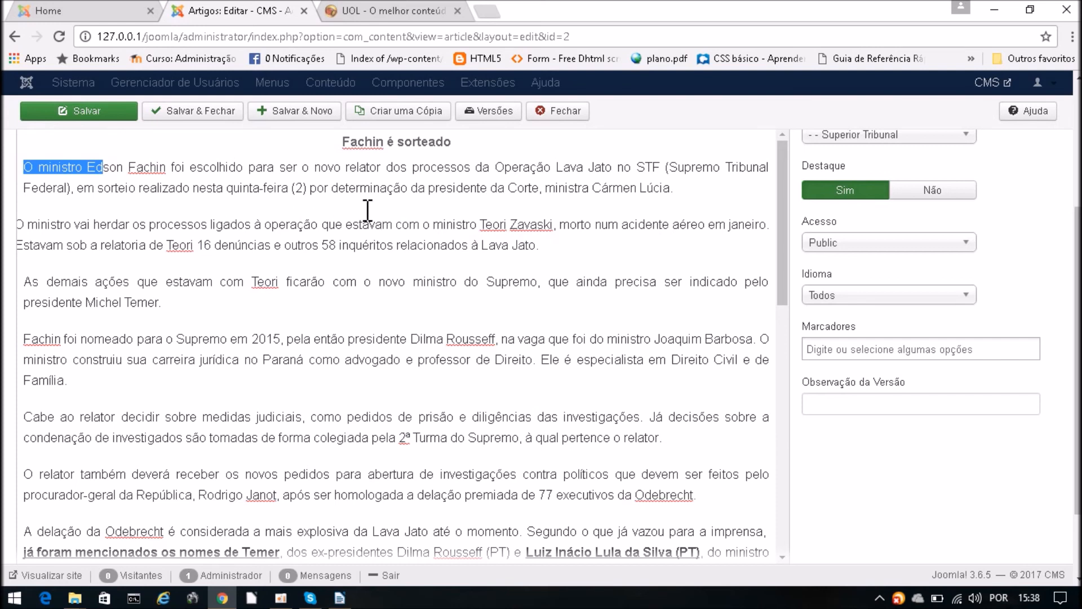
drag(677, 189, 25, 163)
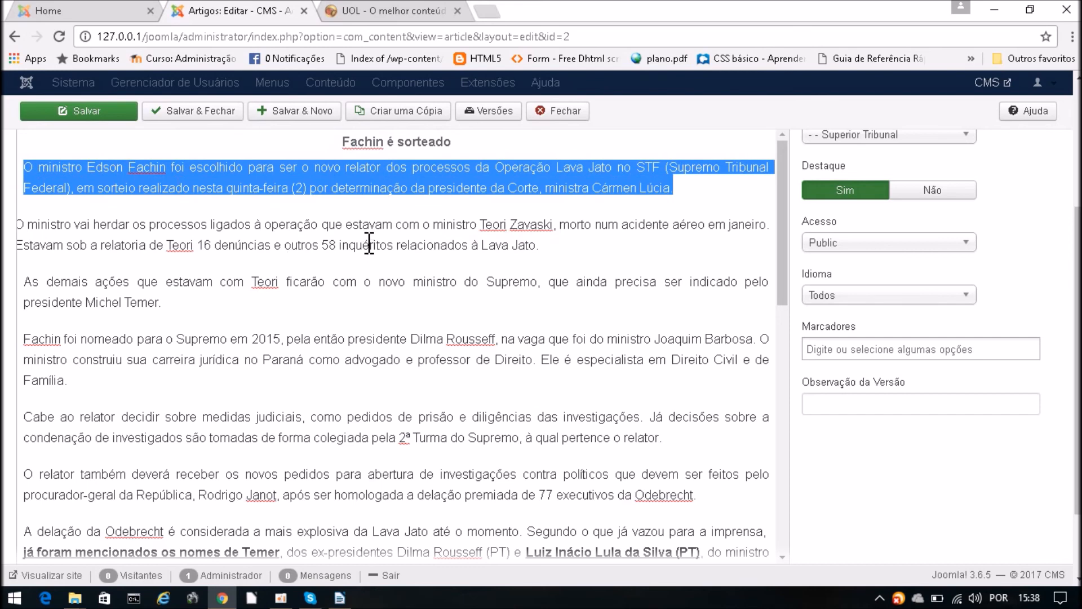
- Insert a Leia Mais (read more) break on a new line after the first paragraph of the Fachin article
click(670, 199)
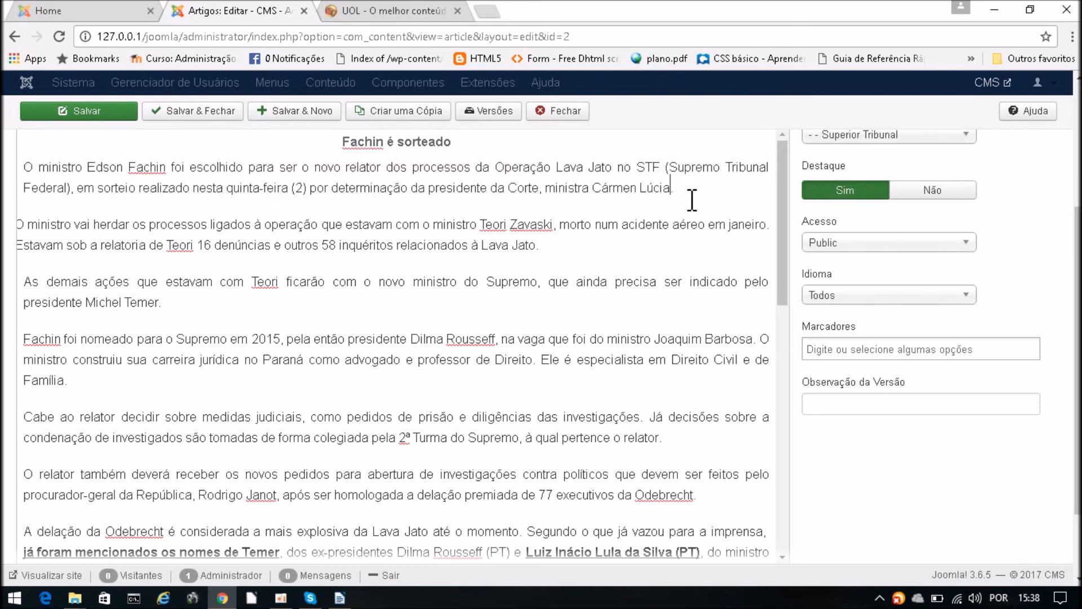
drag(517, 225, 589, 532)
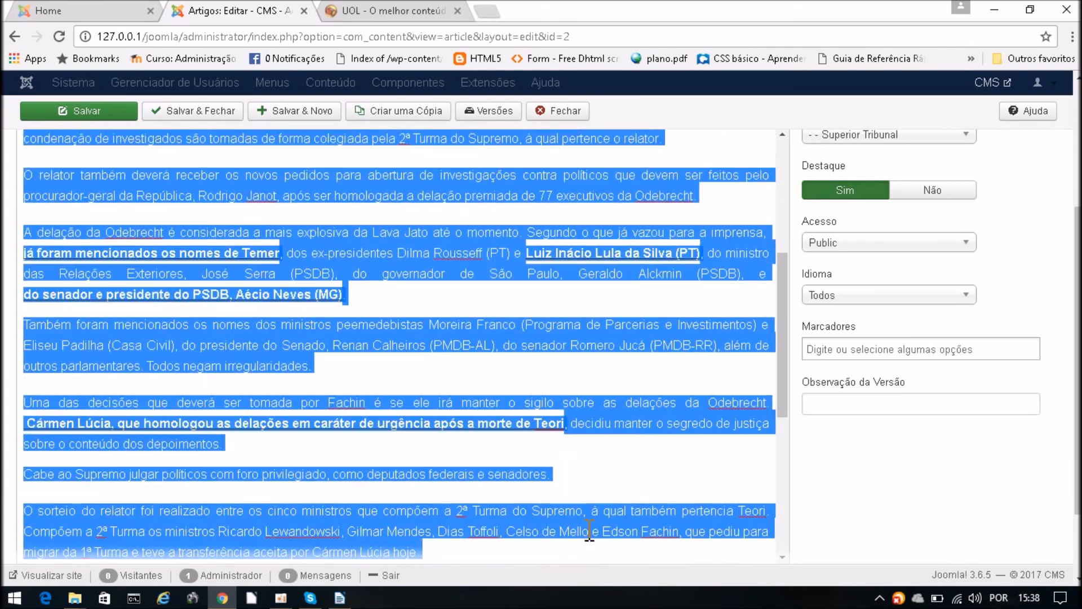
click(571, 410)
scroll(705, 338, up, 2)
drag(776, 248, 775, 180)
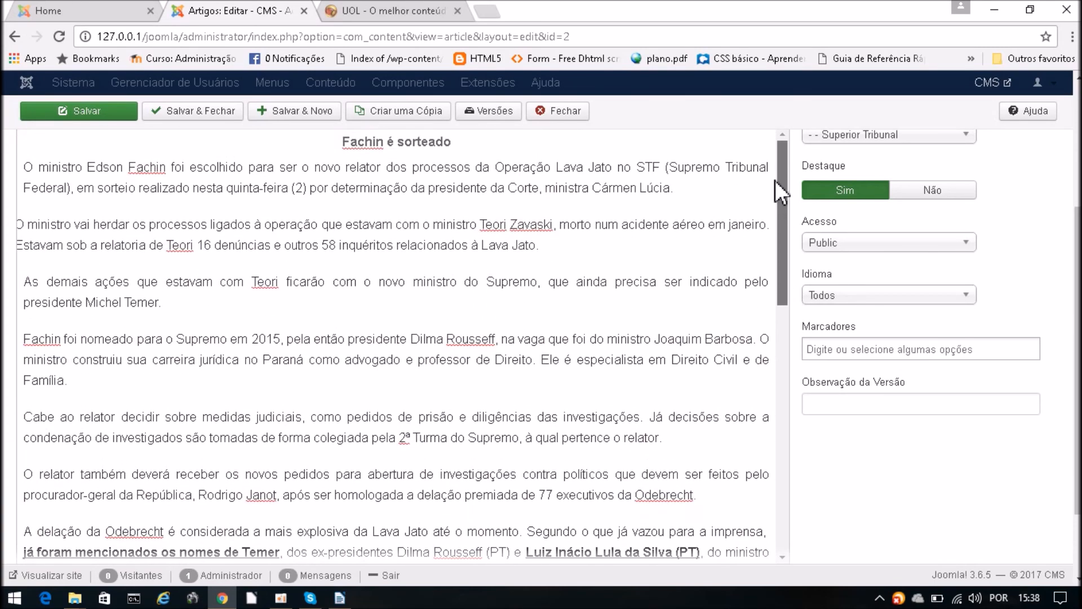
click(712, 191)
key(Return)
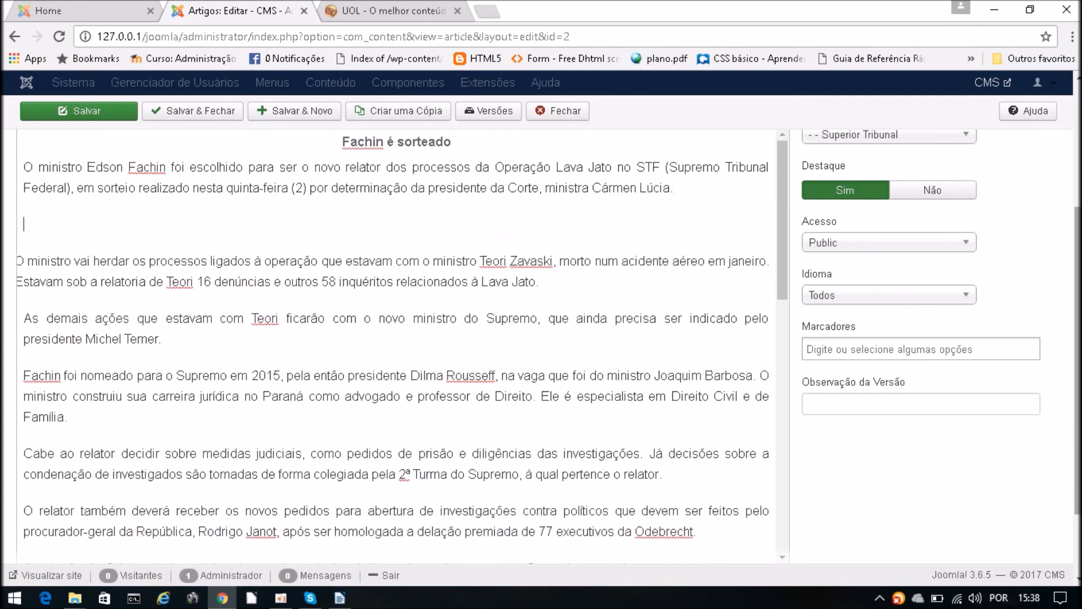
scroll(1077, 360, up, 3)
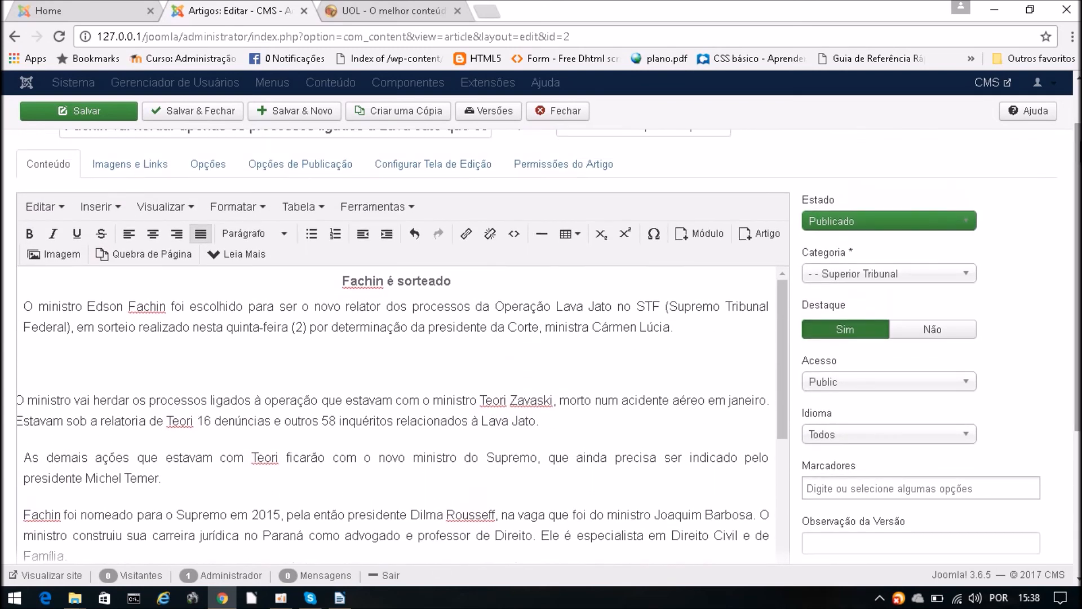
click(239, 253)
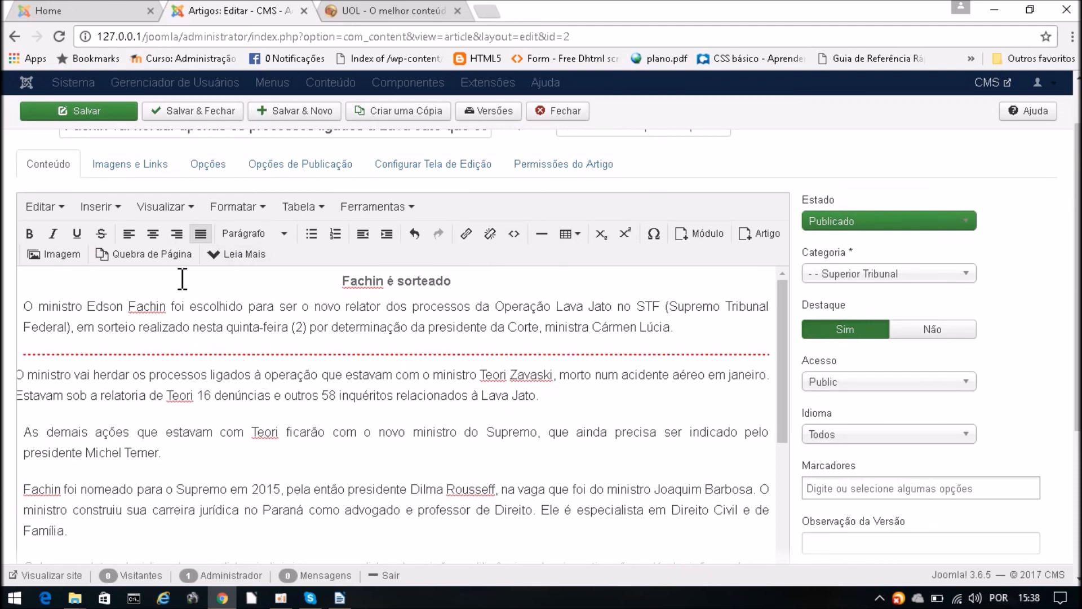
- Save the article and reload the site's home page to check its shortened presentation
click(92, 110)
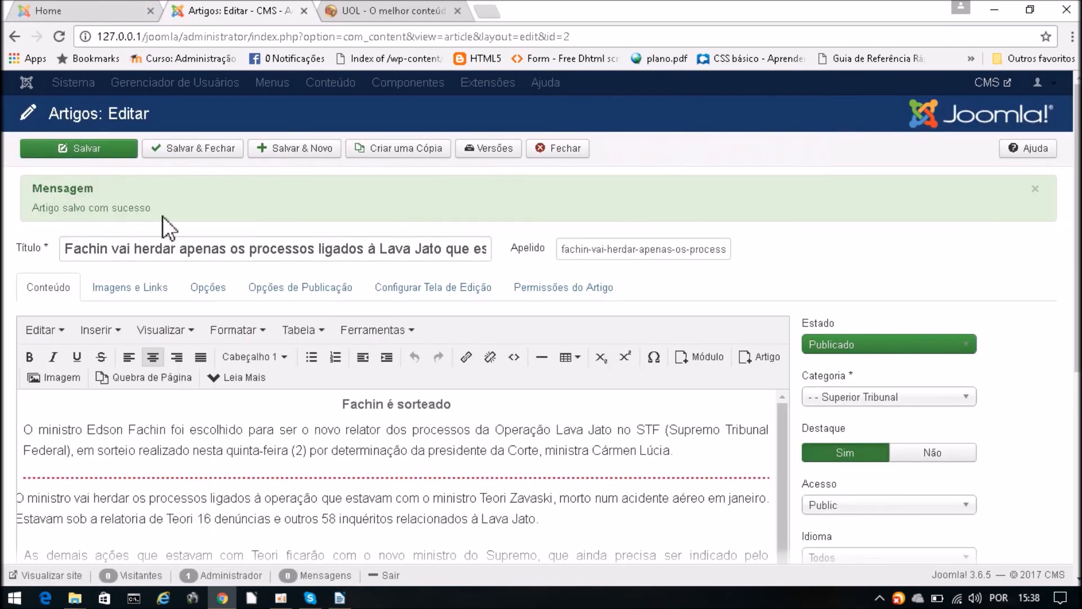
click(88, 11)
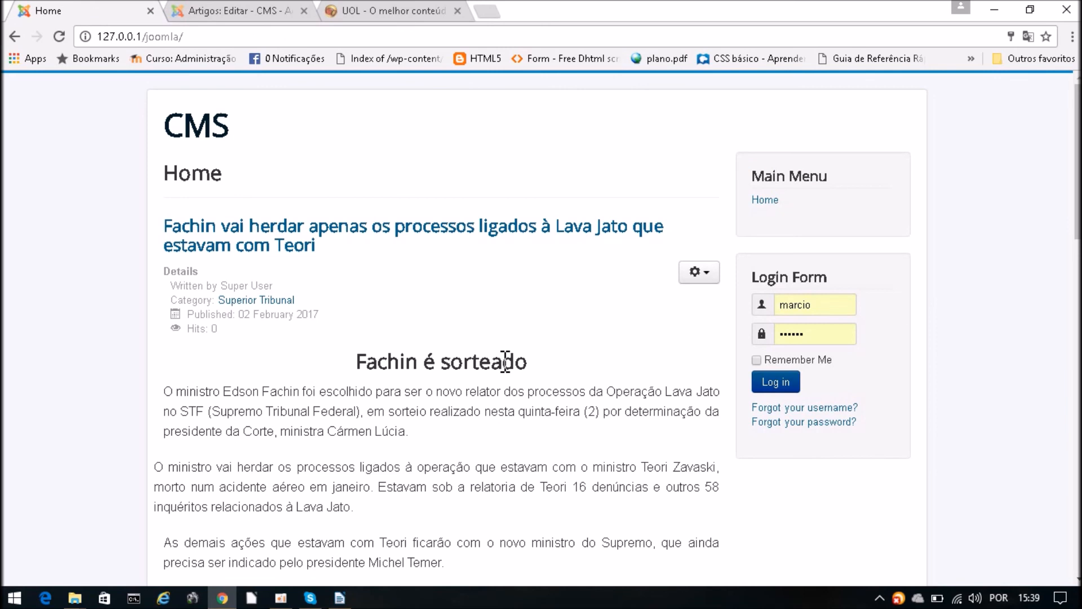
key(F5)
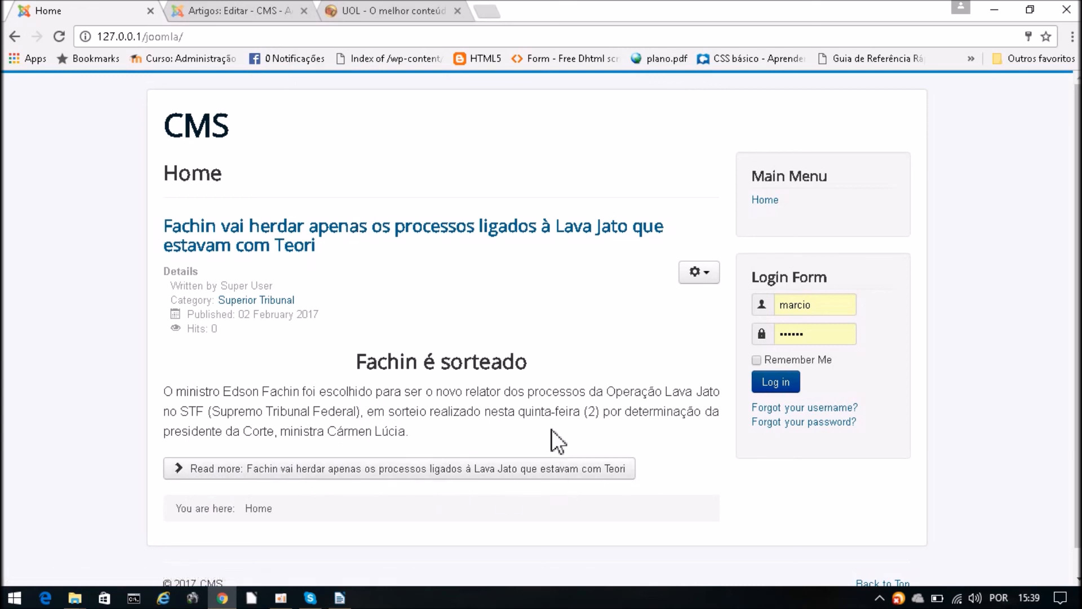
- Set the article's custom 'Leia mais' text to "Leia Mais" in its display options and save the article
click(231, 10)
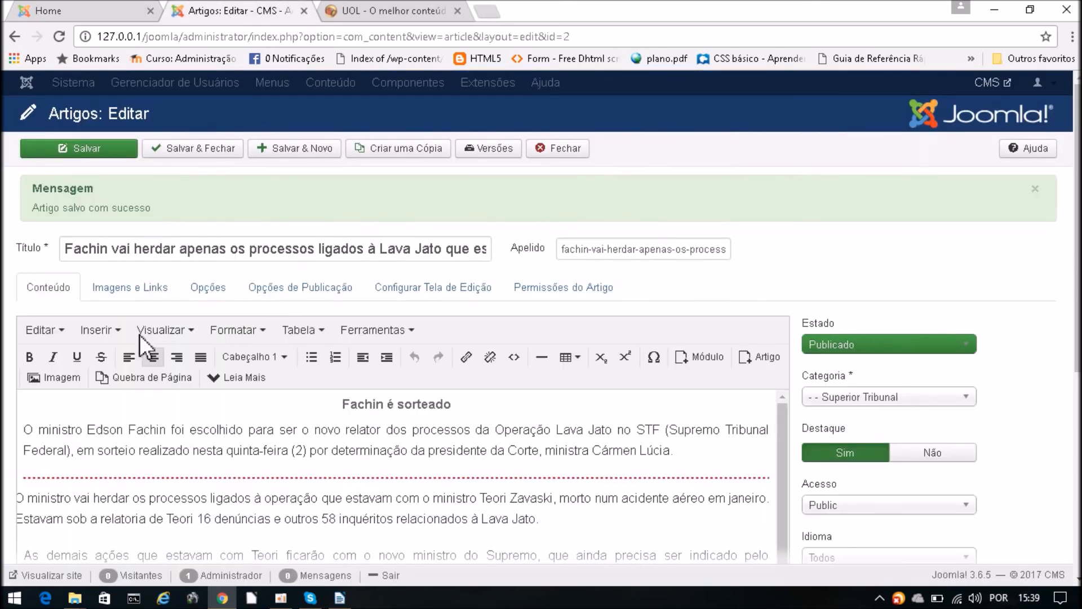
click(145, 295)
scroll(408, 408, down, 2)
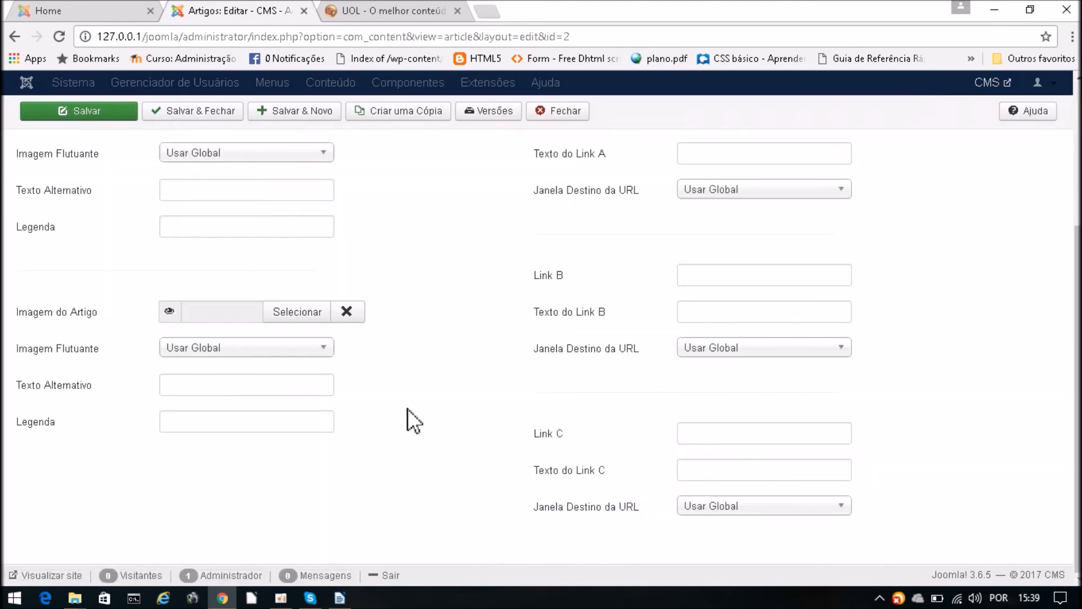
scroll(397, 258, up, 3)
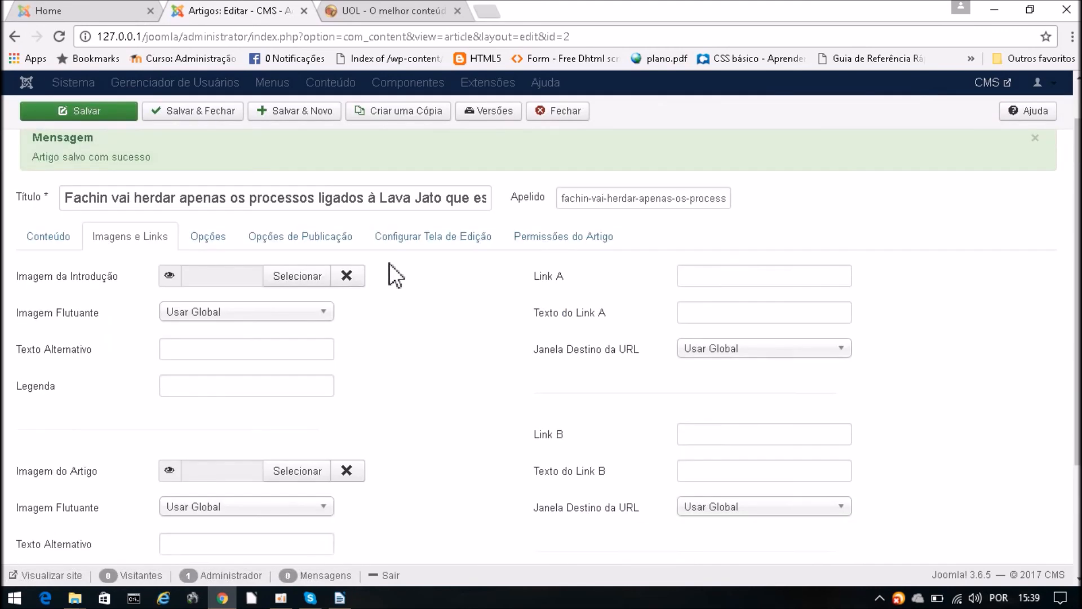
click(209, 239)
scroll(419, 346, down, 10)
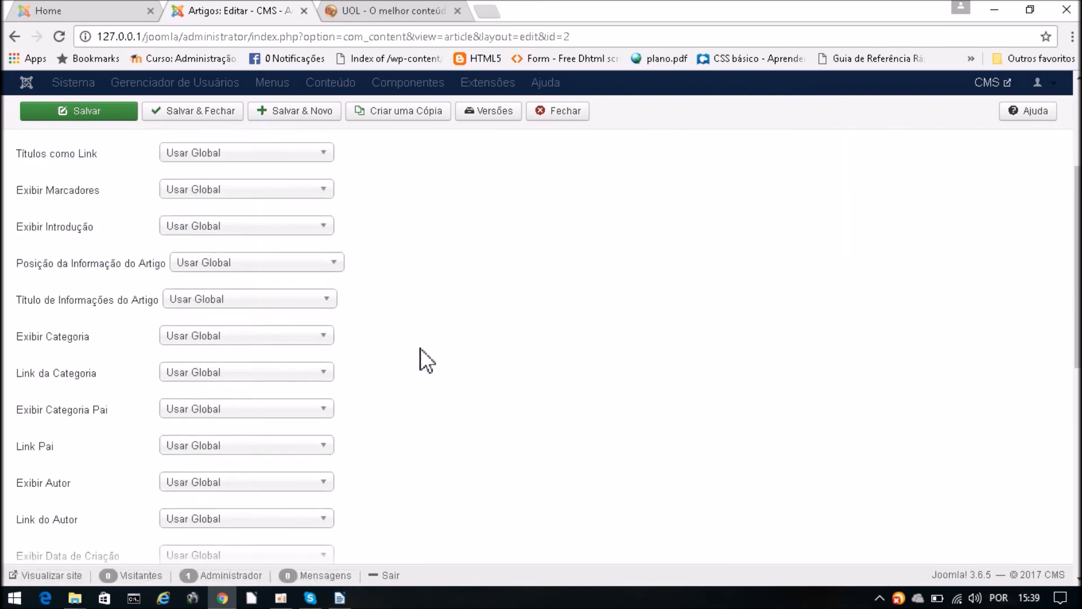
scroll(426, 364, down, 2)
click(213, 485)
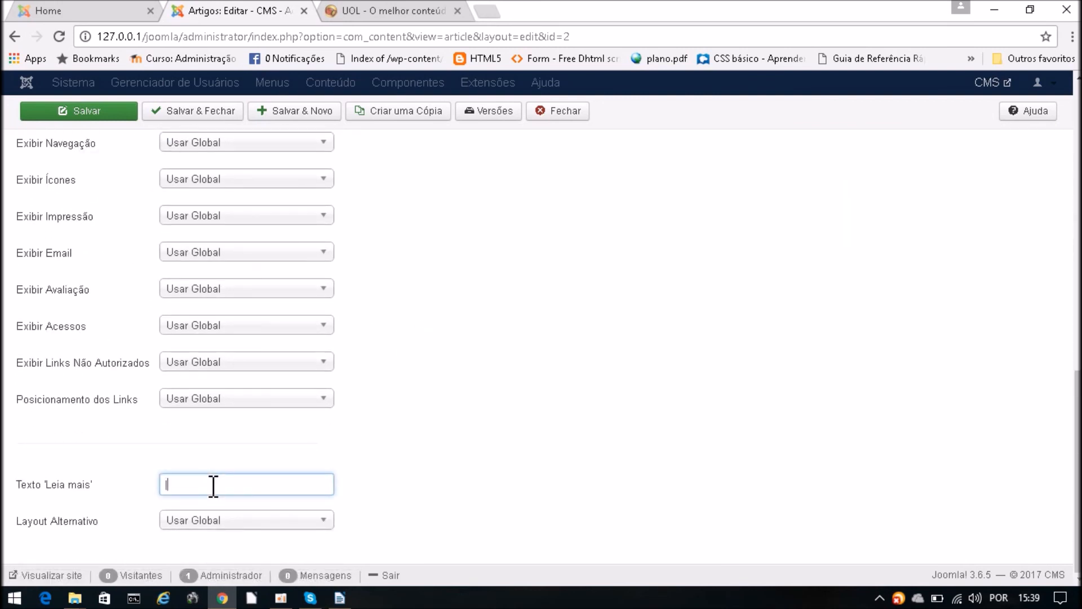
middle_click(515, 302)
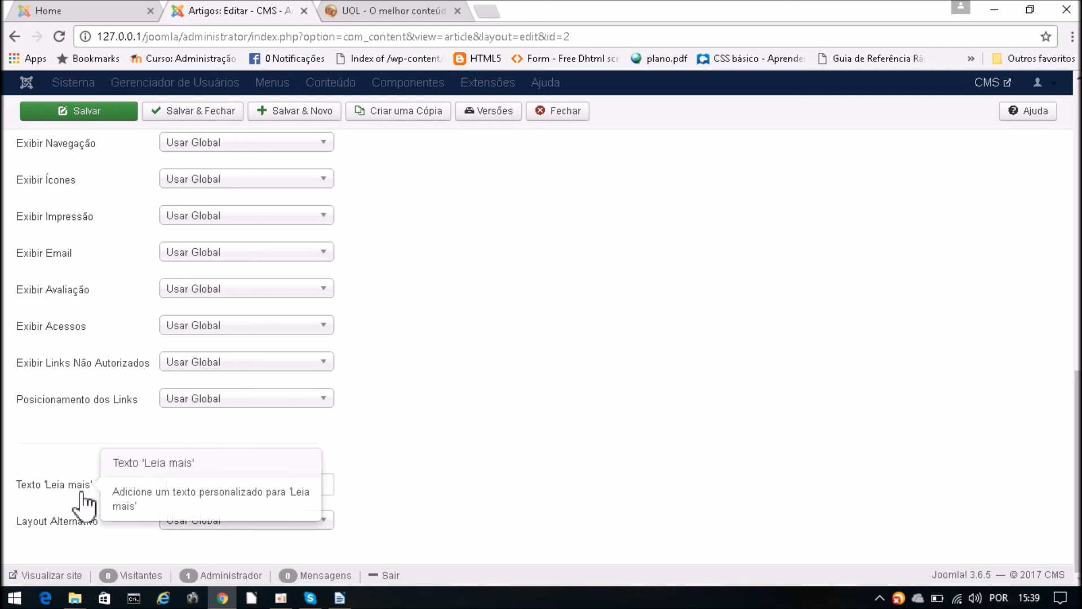
click(260, 488)
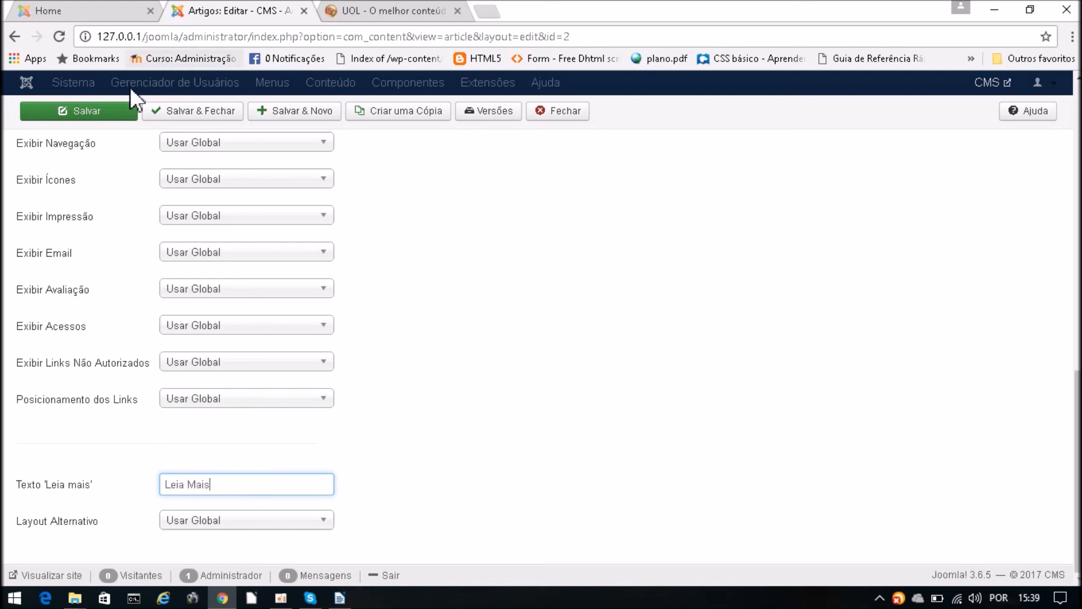
click(74, 108)
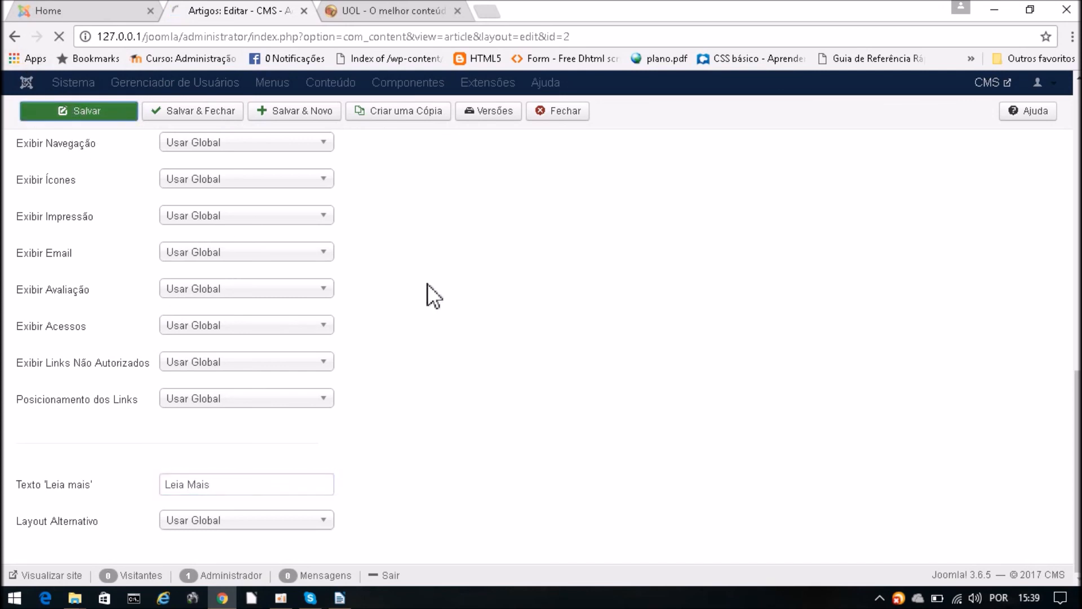
- Reload the home page and check the wording of the article's read-more link
click(89, 11)
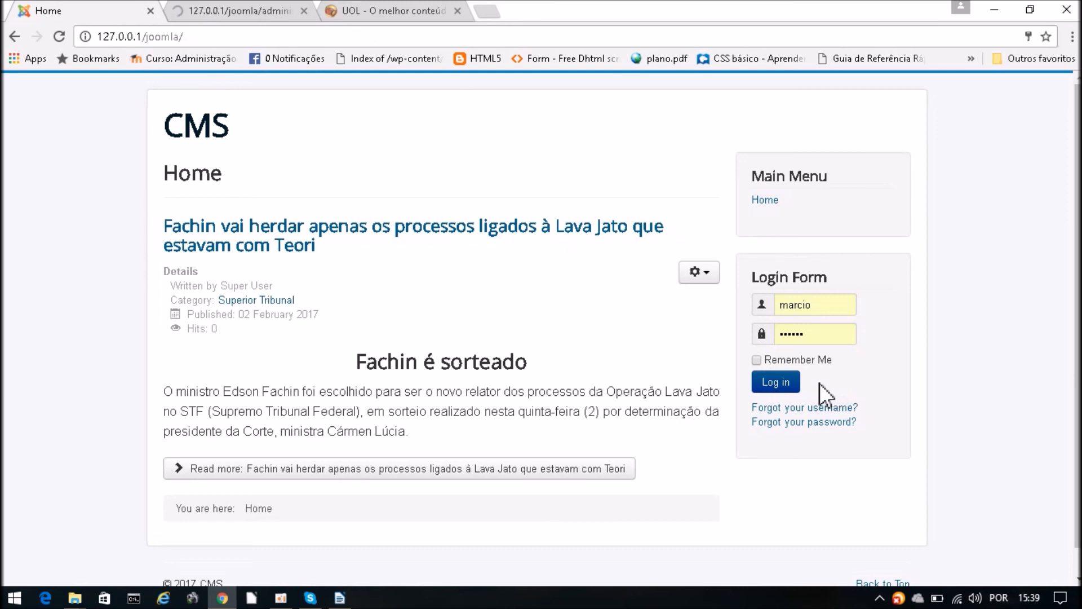
click(198, 9)
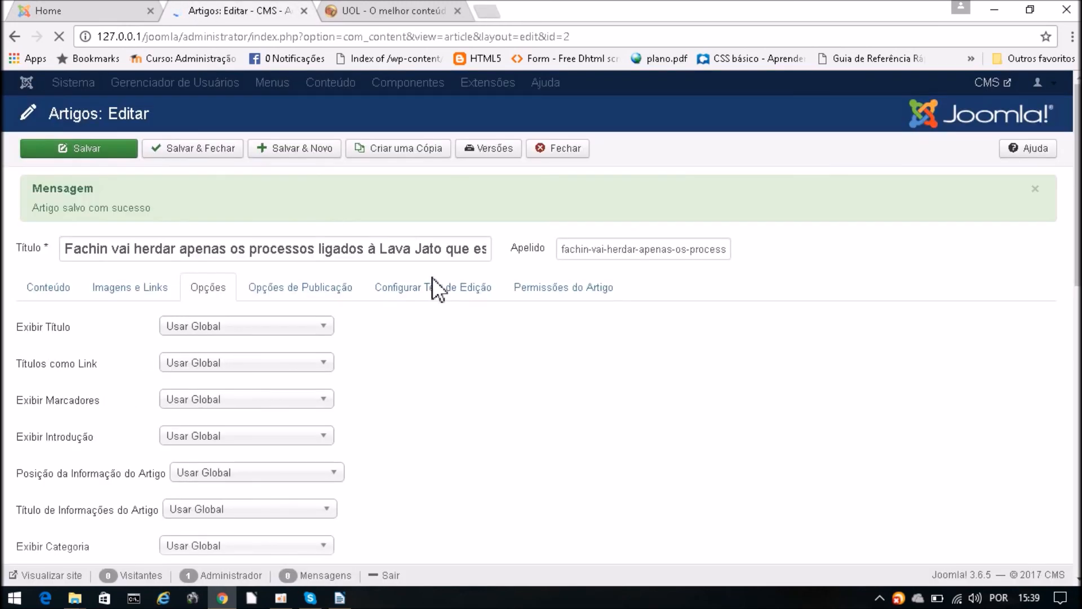
middle_click(432, 287)
click(372, 12)
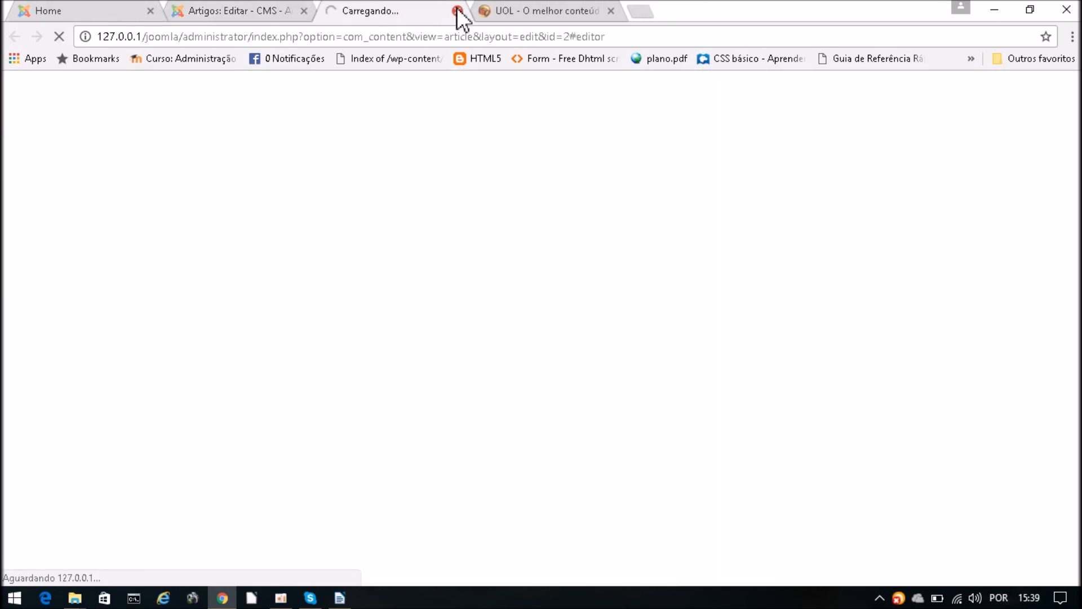
click(457, 10)
click(49, 11)
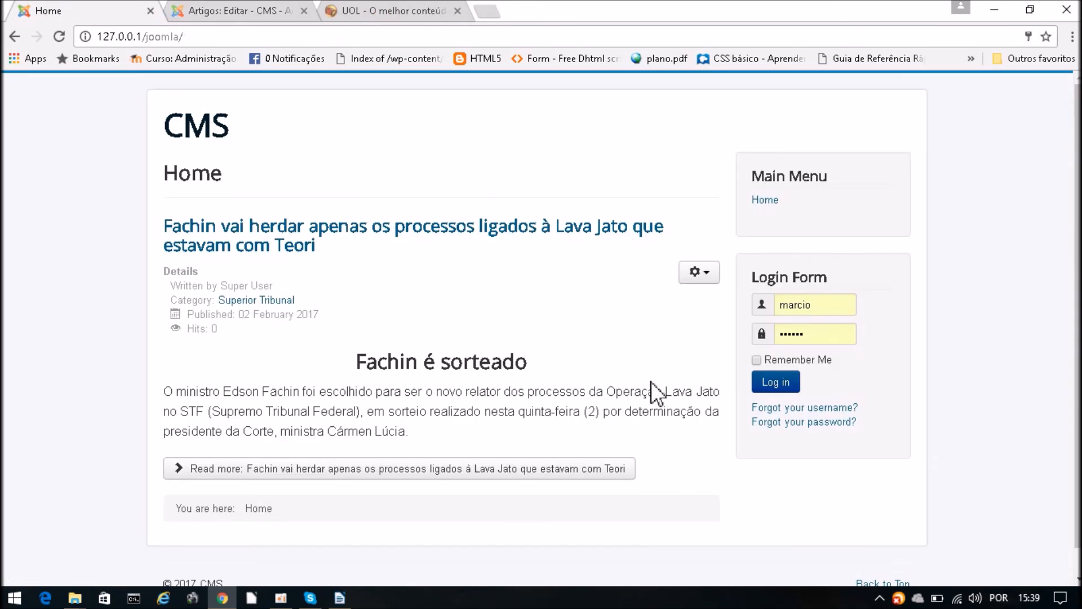
key(F5)
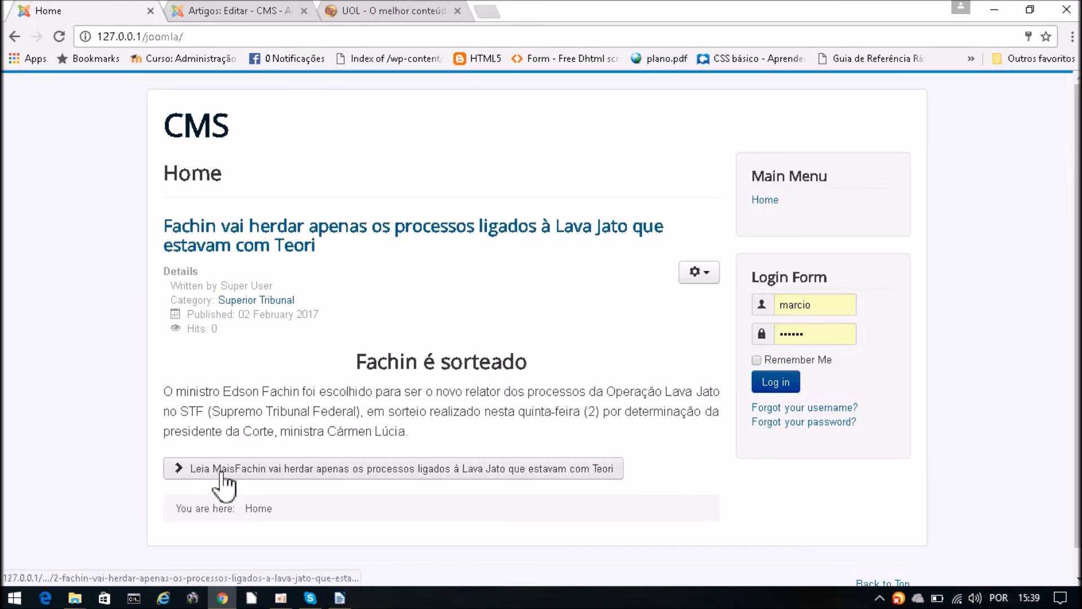
- Change the article's 'Leia mais' text to "Leia Mais >", save it, and reload the home page
click(215, 11)
scroll(285, 407, down, 10)
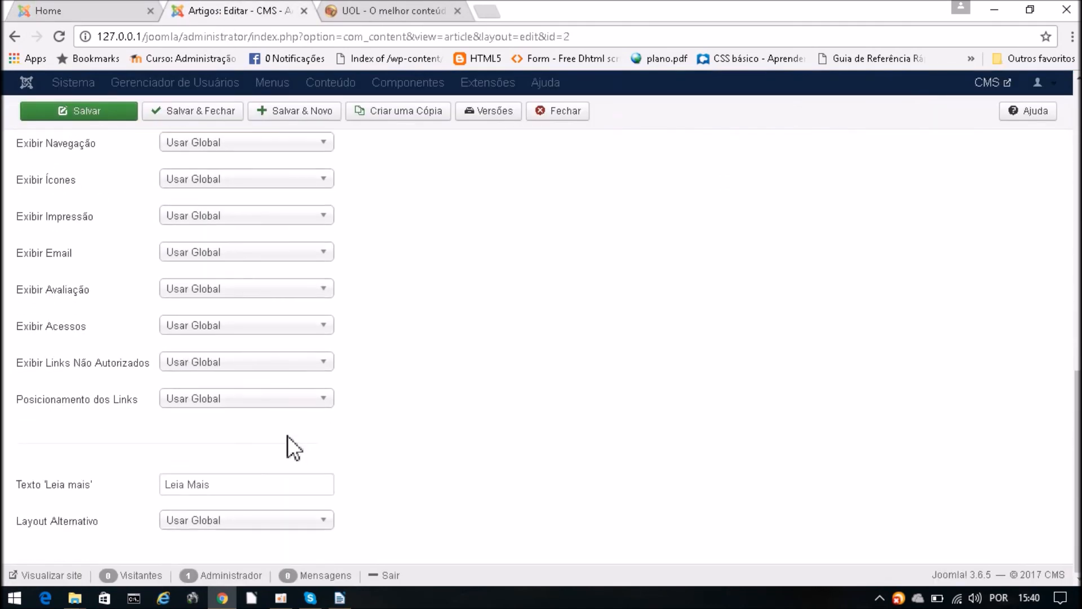
click(233, 478)
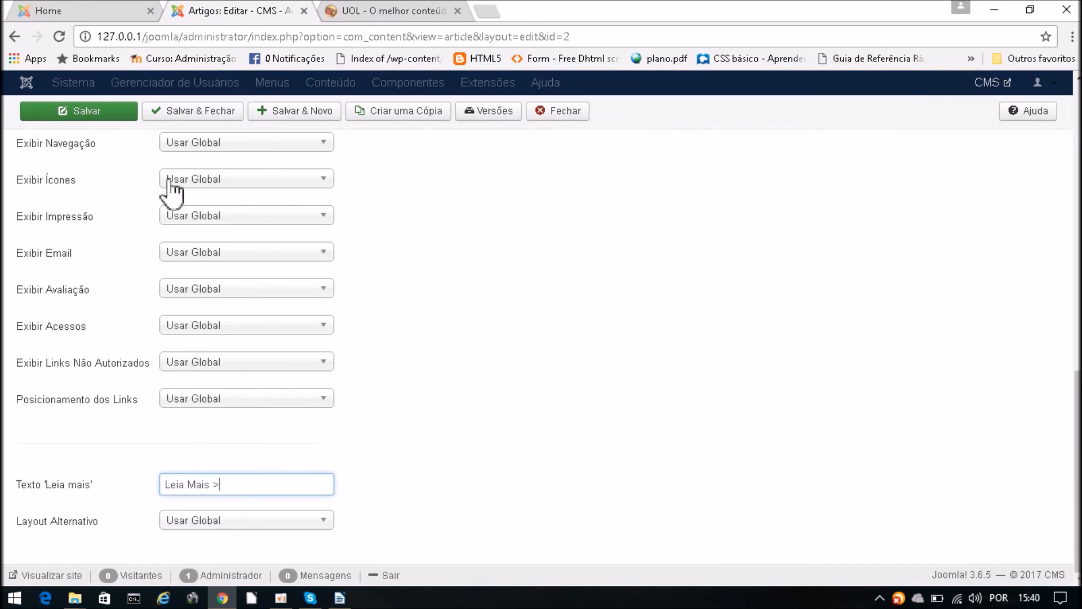
click(95, 112)
click(39, 4)
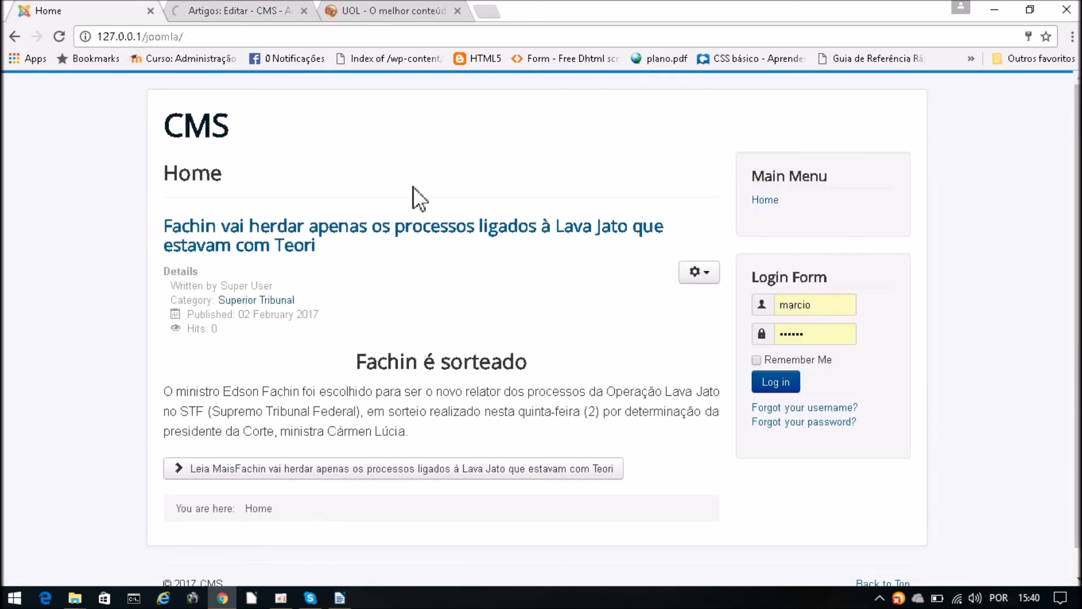
key(F5)
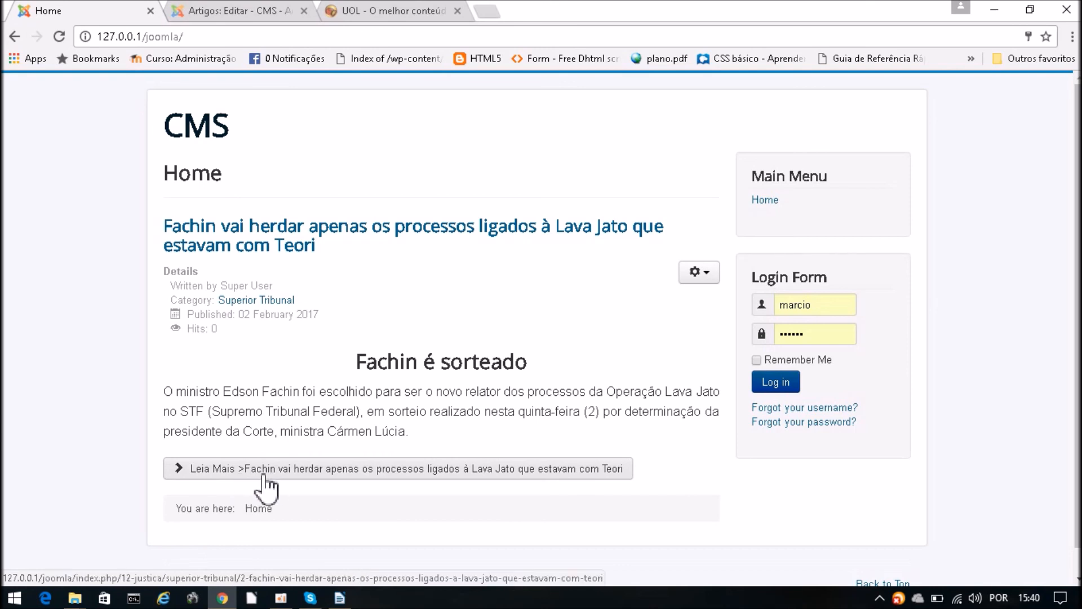
- Open the full article from its read-more link, review it down to the photo, and return to the introduction on the home page
click(350, 469)
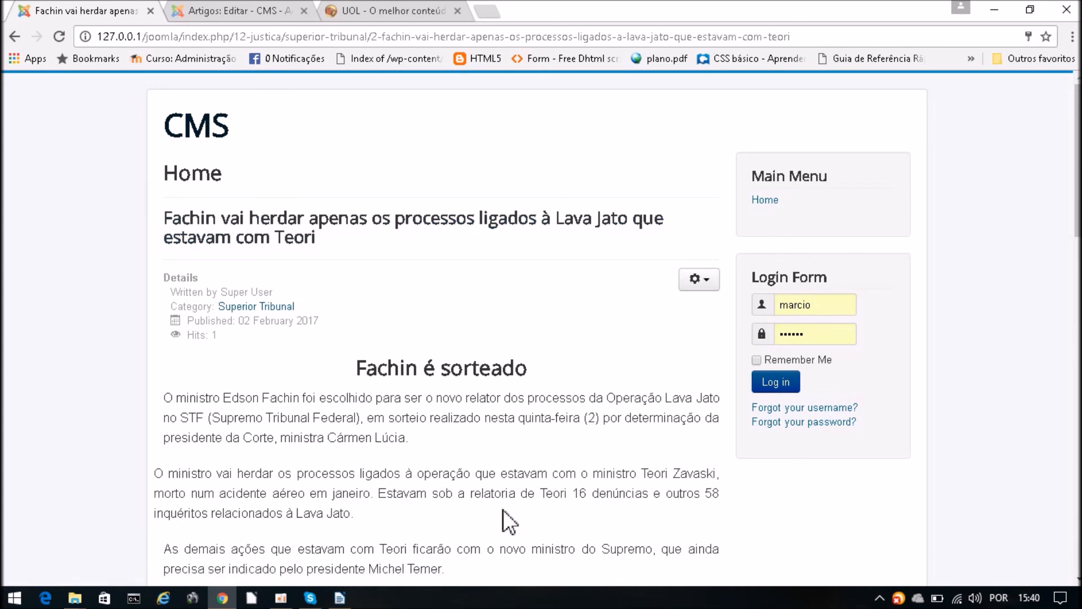
scroll(509, 512, down, 10)
scroll(434, 467, down, 5)
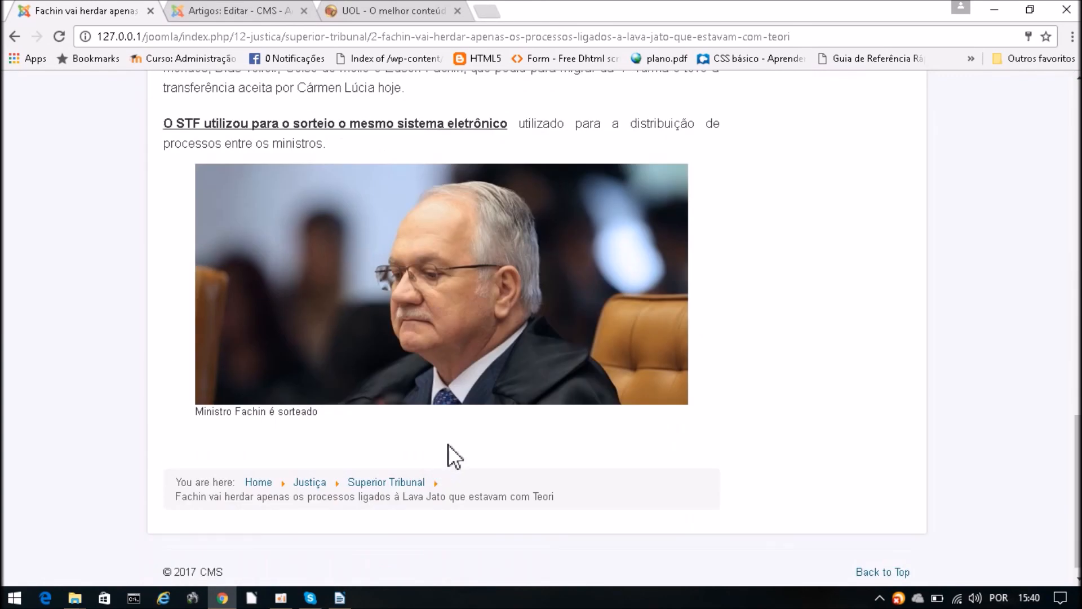
click(14, 36)
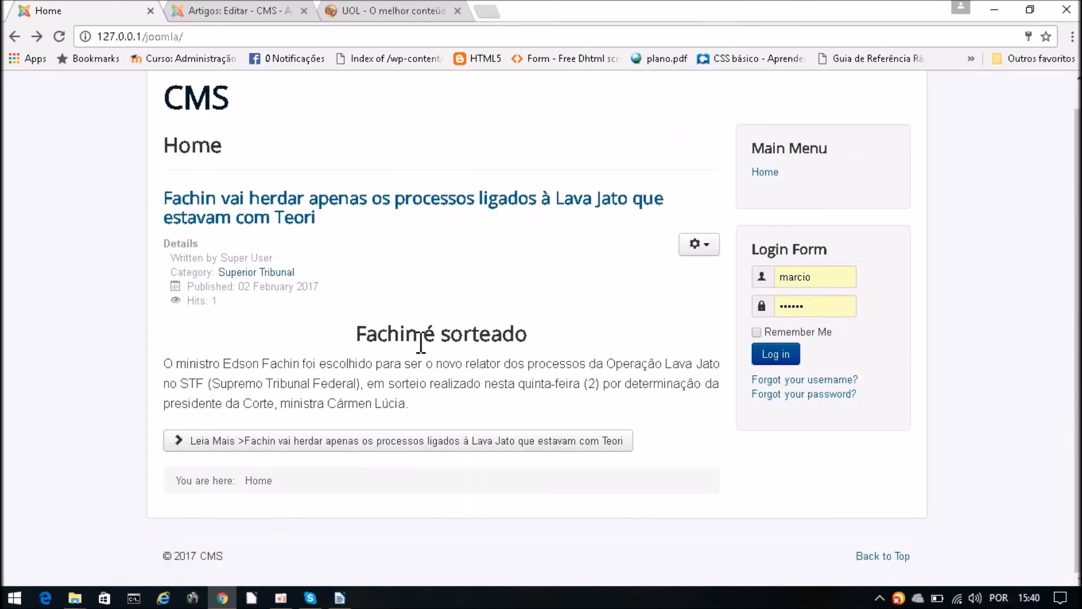
drag(337, 332, 632, 398)
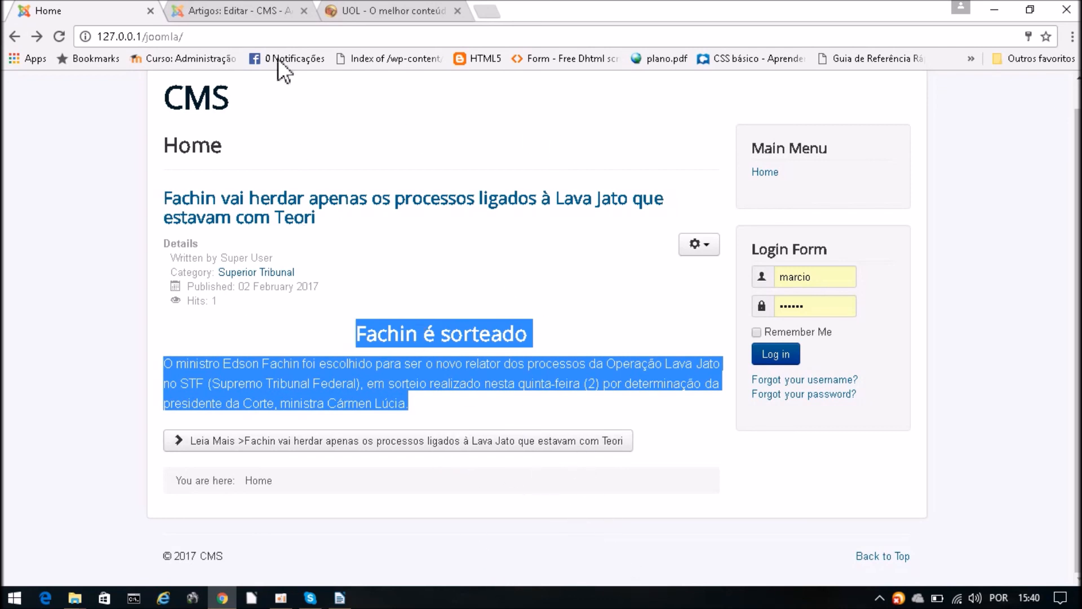
- Examine the article's display options and read the descriptions of Títulos como Link and Posição da Informação do Artigo
click(250, 11)
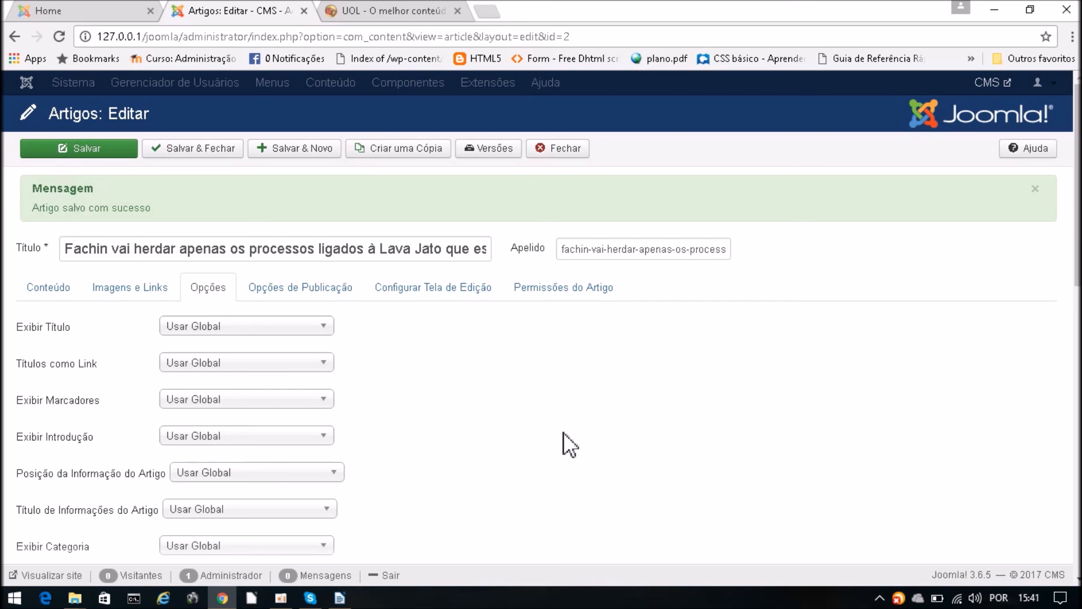
drag(1077, 151, 1078, 282)
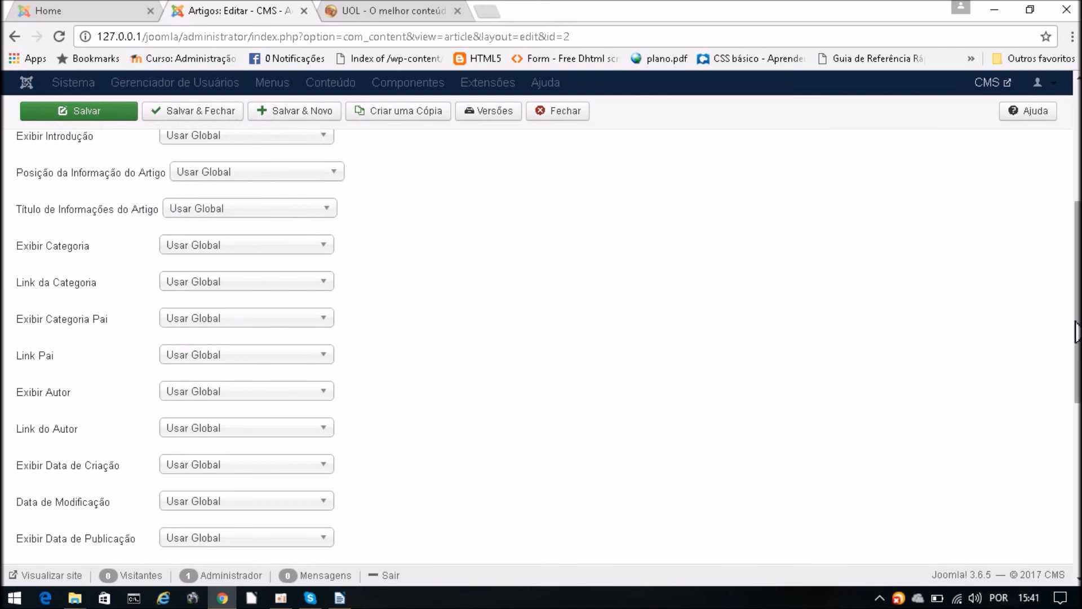
drag(1077, 349, 1077, 260)
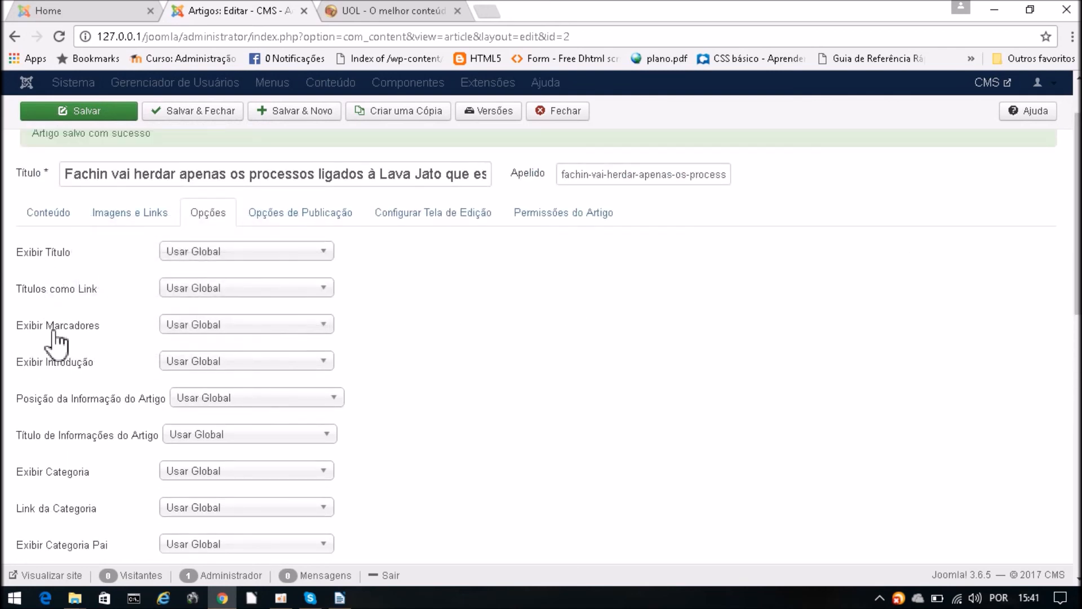
mouse_move(35, 293)
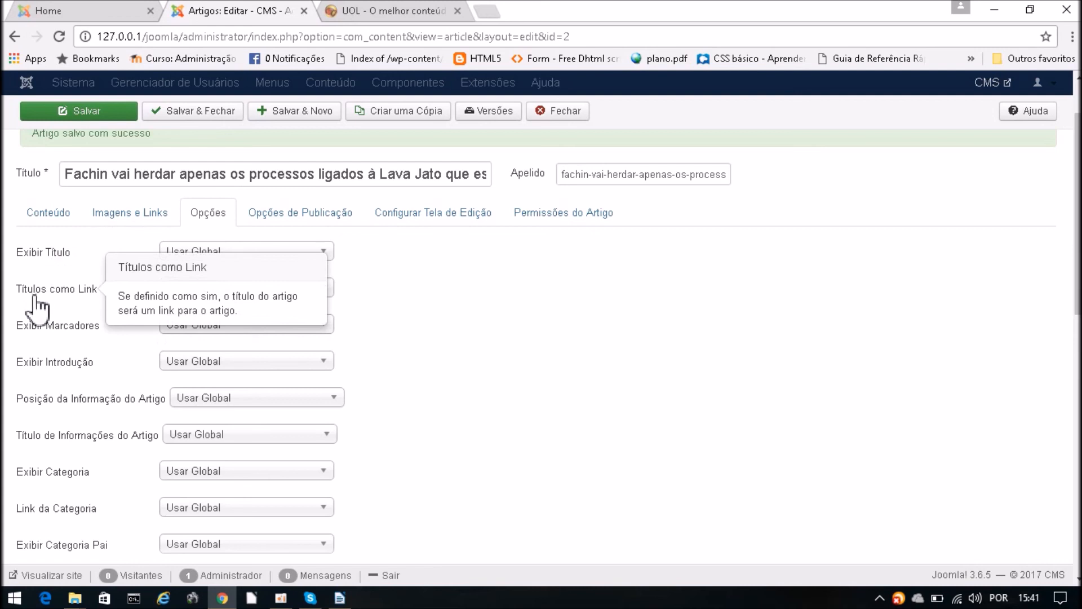
mouse_move(51, 252)
mouse_move(56, 402)
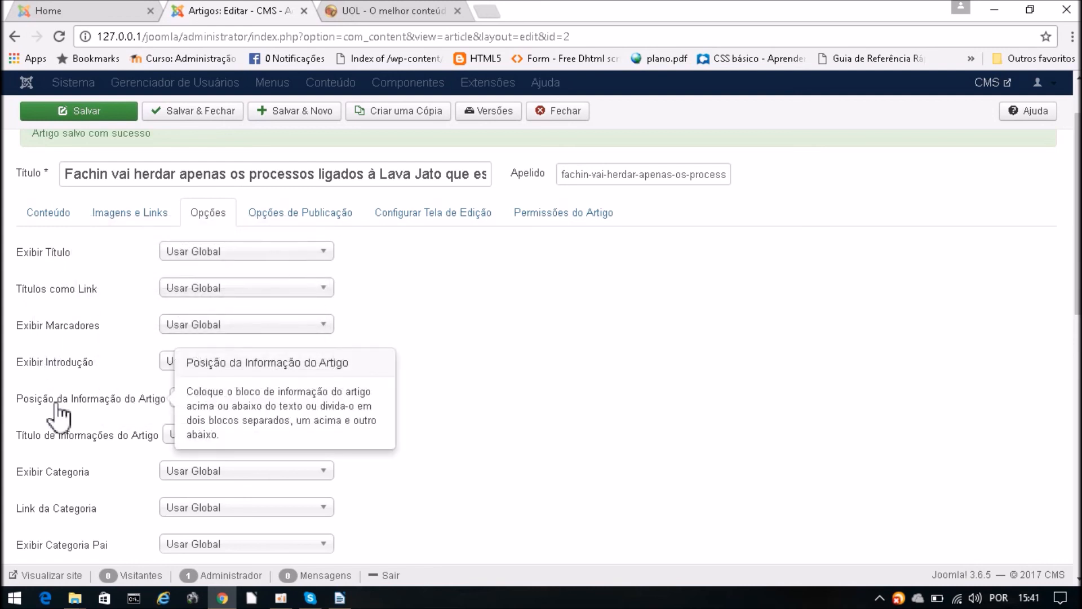